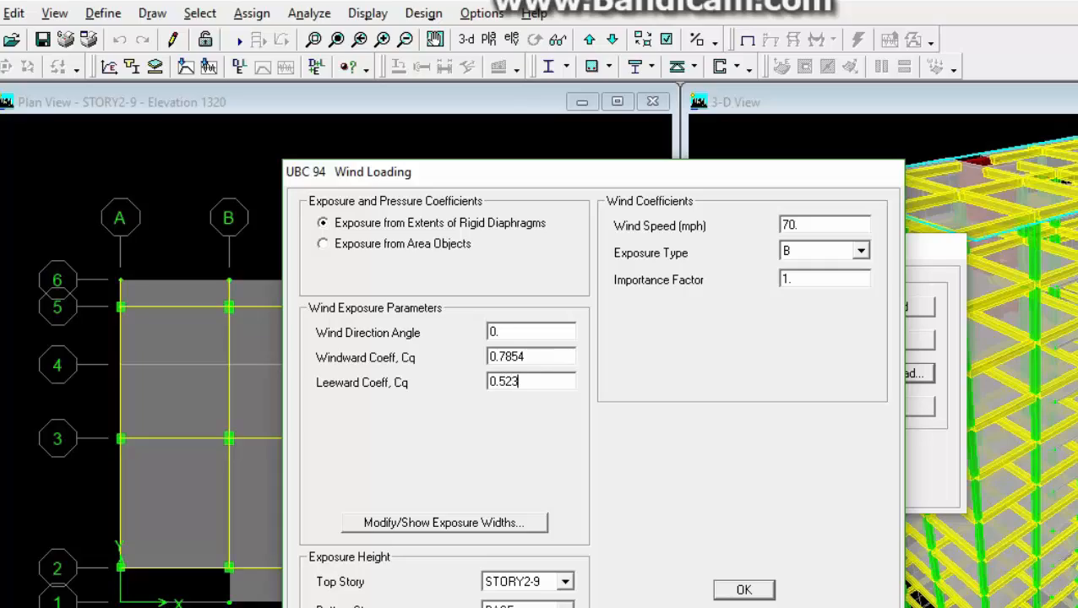
- Set the leeward coefficient to 0.52304 and the bottom story of the exposure height to STORY1
{"action": "type", "text": "04"}
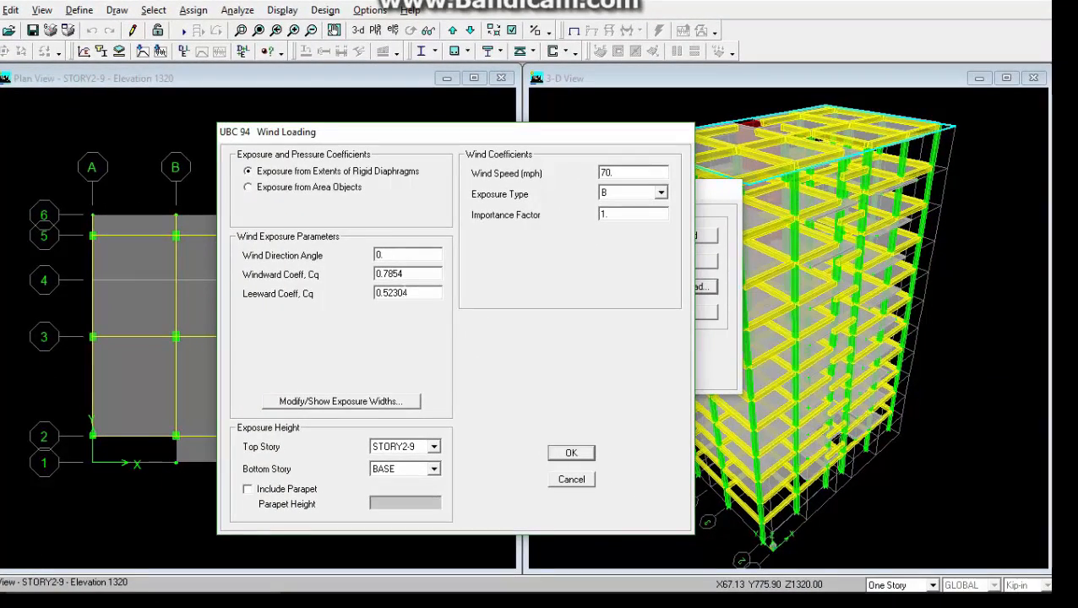
{"action": "left_click", "coordinate": [419, 473]}
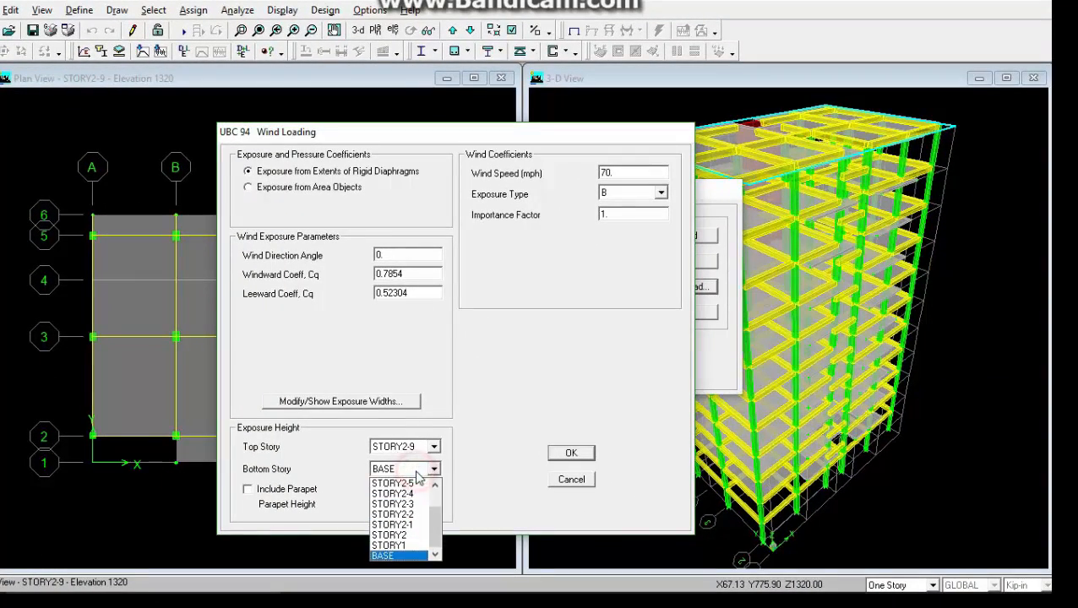
{"action": "left_click", "coordinate": [397, 545]}
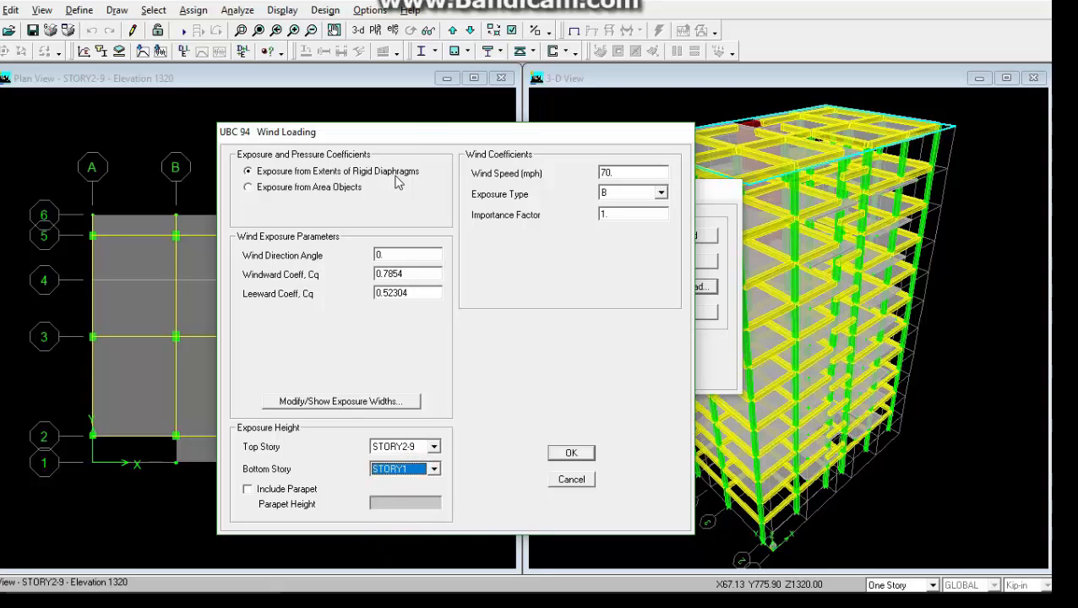
- Set the wind speed to 131.25 mph and keep exposure type B for the UBC 94 wind loading
{"action": "left_click_drag", "start_coordinate": [422, 132], "coordinate": [393, 114]}
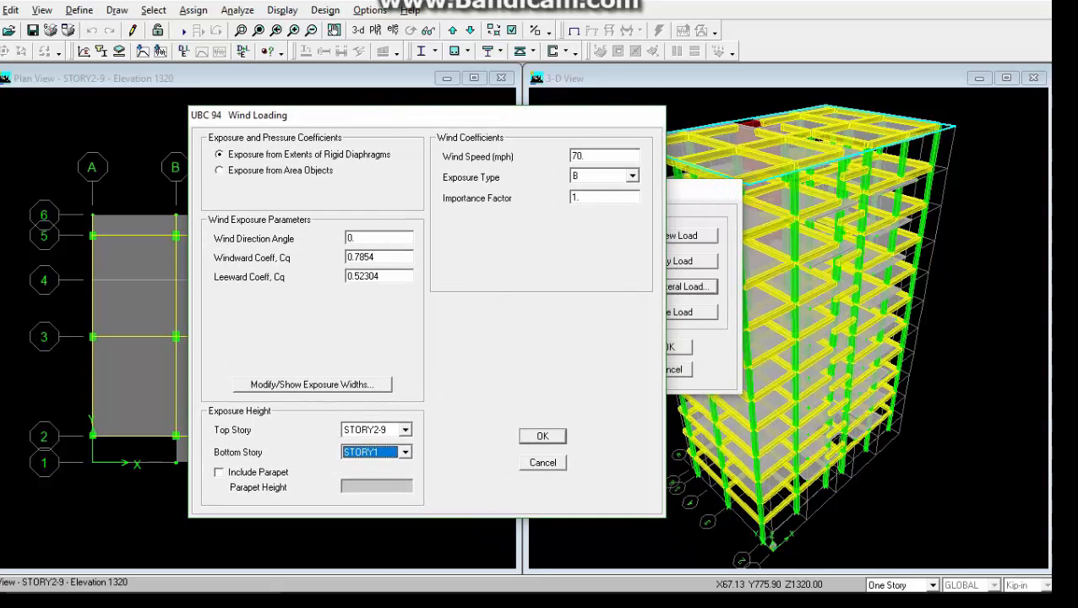
{"action": "double_click", "coordinate": [604, 156]}
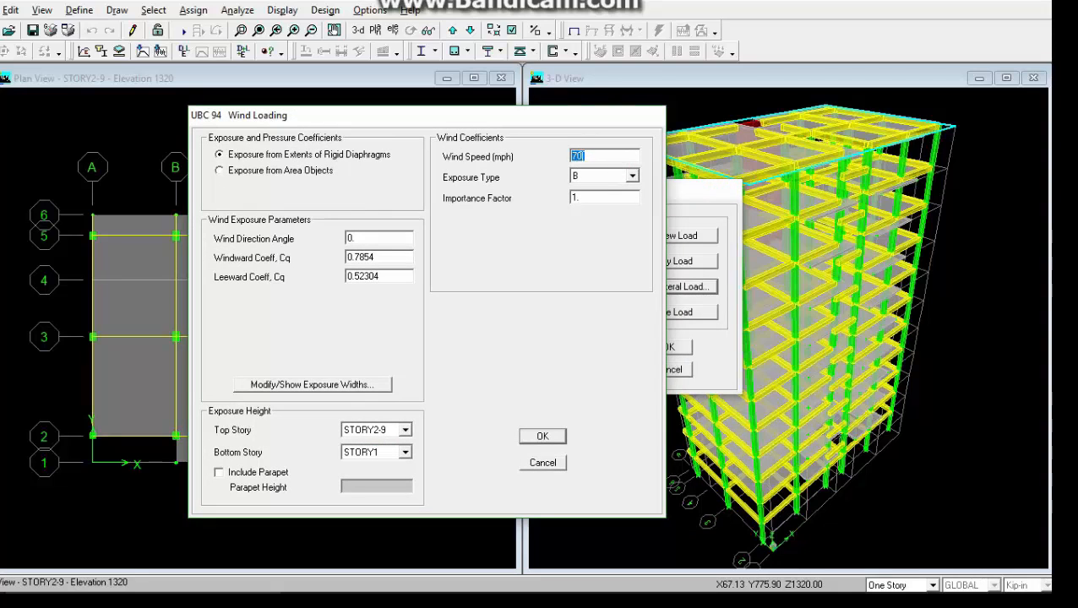
{"action": "key", "text": "BackSpace"}
{"action": "type", "text": "1"}
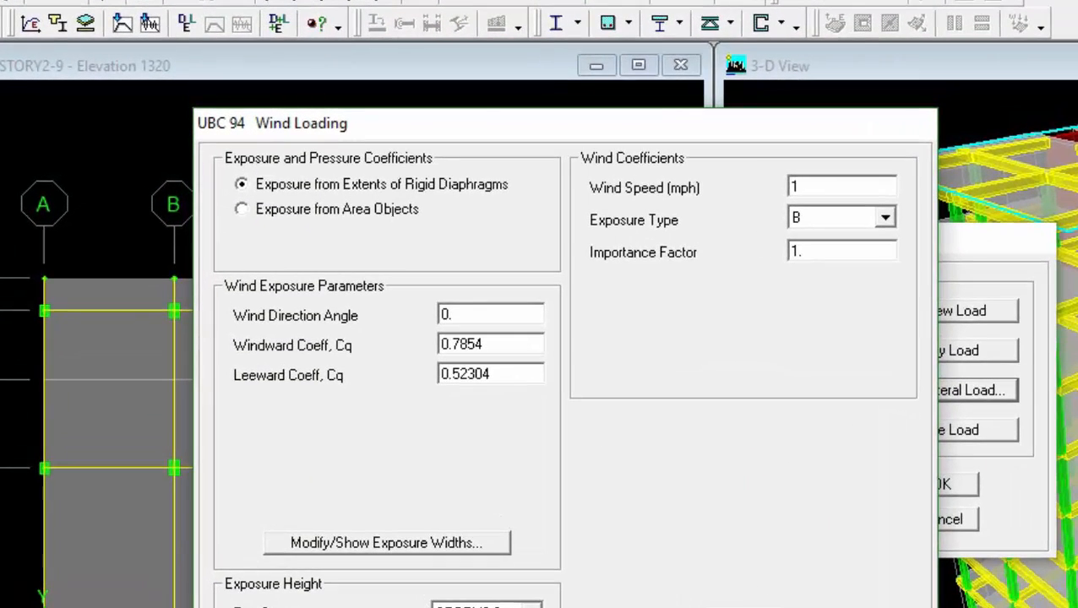
{"action": "type", "text": "31.25"}
{"action": "left_click", "coordinate": [885, 219]}
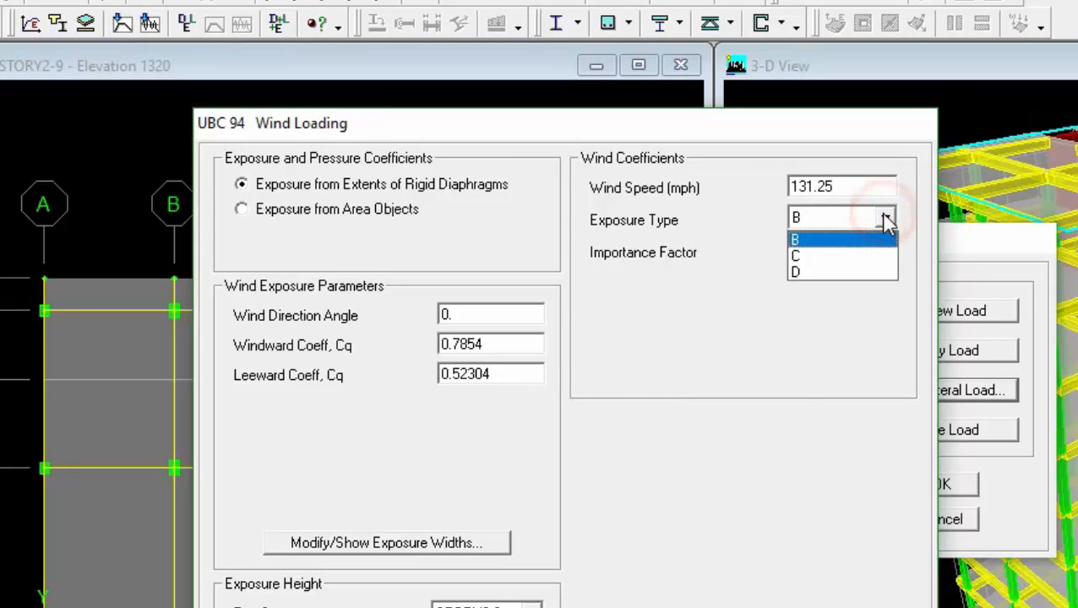
{"action": "left_click", "coordinate": [884, 218]}
{"action": "left_click", "coordinate": [872, 218]}
{"action": "left_click", "coordinate": [873, 224]}
{"action": "left_click", "coordinate": [859, 223]}
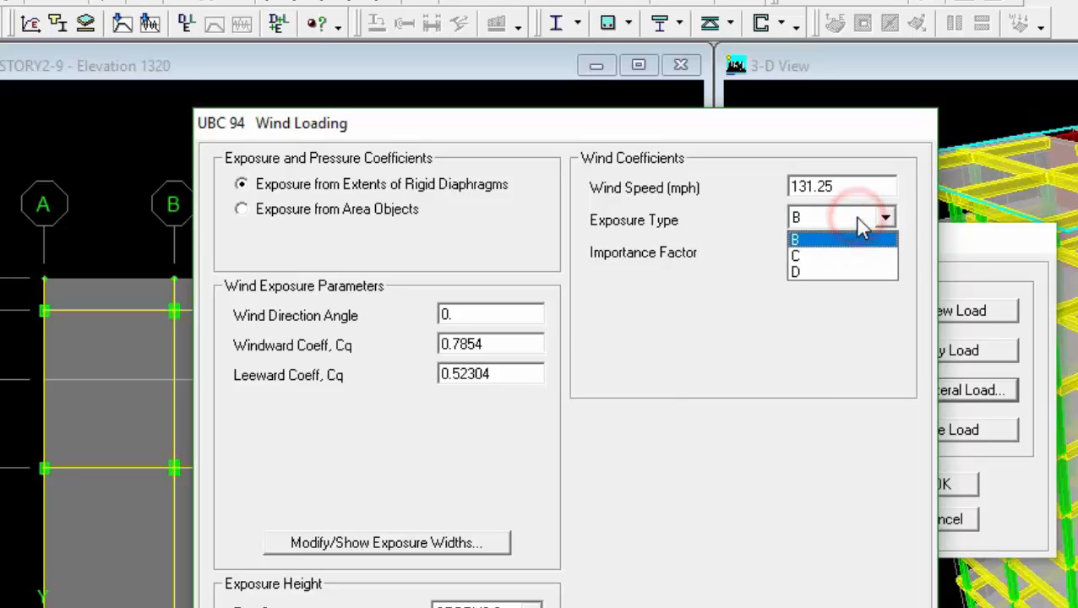
{"action": "left_click", "coordinate": [860, 226]}
- Look up the wind importance coefficient for essential facilities in the photographed code tables, and set the importance factor to 1.25
{"action": "left_click", "coordinate": [836, 252]}
{"action": "type", "text": "1."}
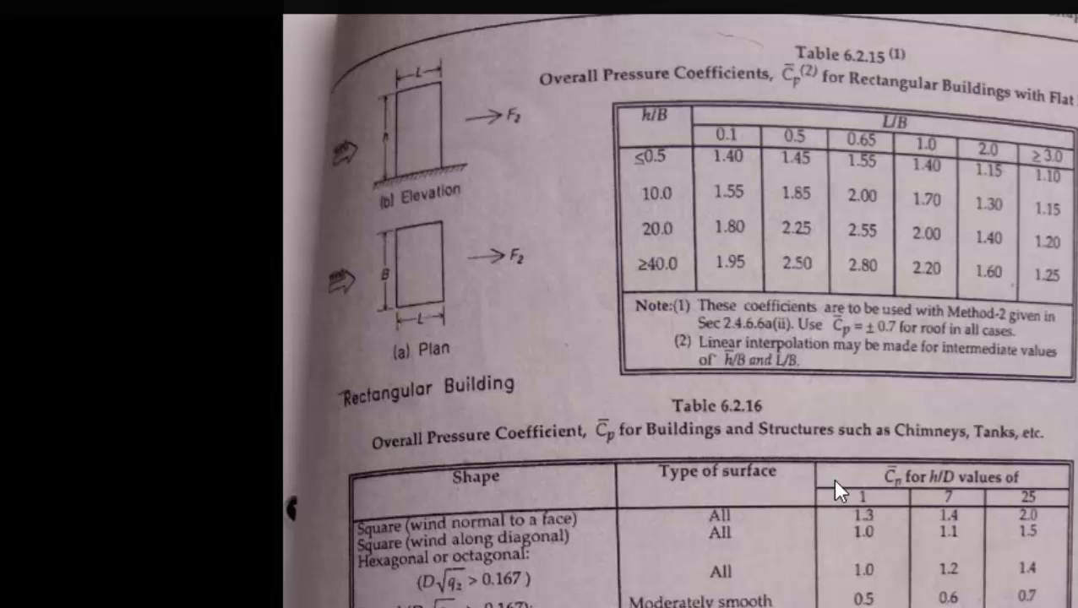
{"action": "scroll", "coordinate": [835, 481], "scroll_direction": "down", "scroll_amount": 5}
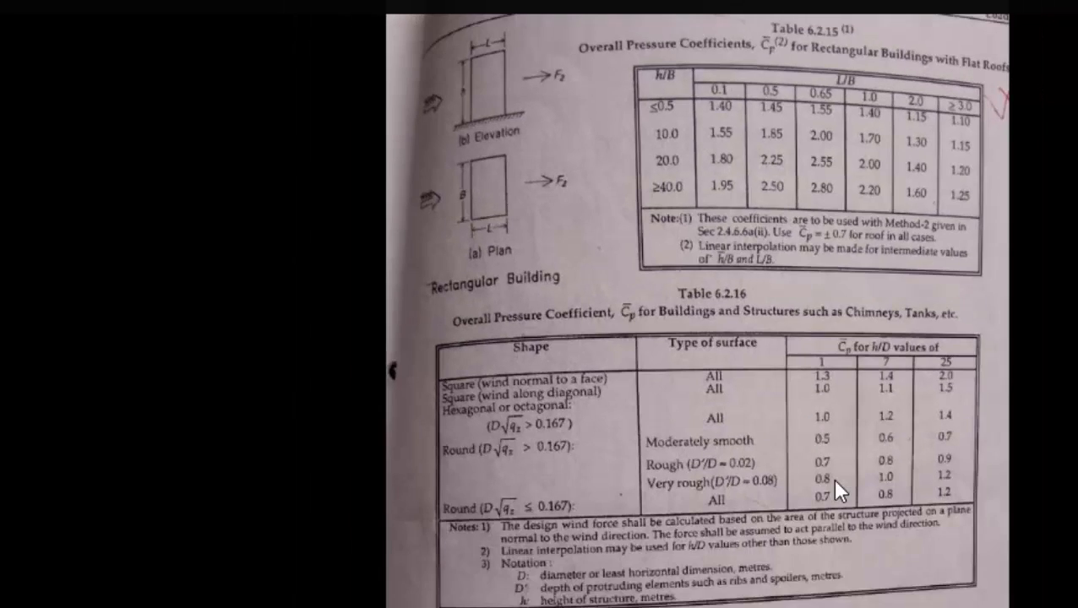
{"action": "scroll", "coordinate": [835, 481], "scroll_direction": "up", "scroll_amount": 2}
{"action": "scroll", "coordinate": [832, 493], "scroll_direction": "down", "scroll_amount": 1}
{"action": "scroll", "coordinate": [832, 504], "scroll_direction": "down", "scroll_amount": 3}
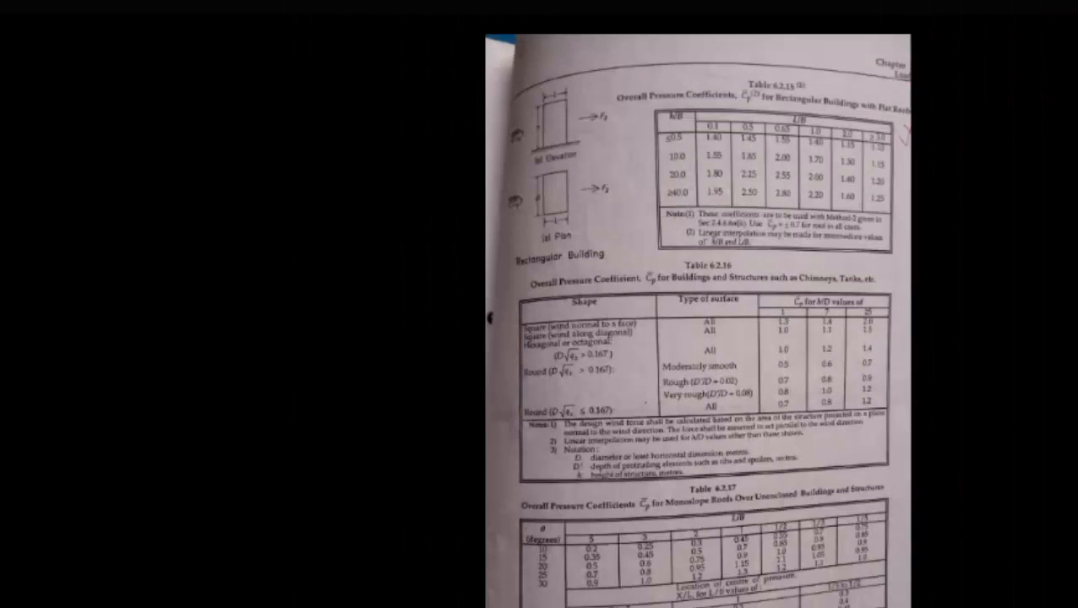
{"action": "scroll", "coordinate": [831, 504], "scroll_direction": "up", "scroll_amount": 2}
{"action": "key", "text": "Left"}
{"action": "key", "text": "Left"}
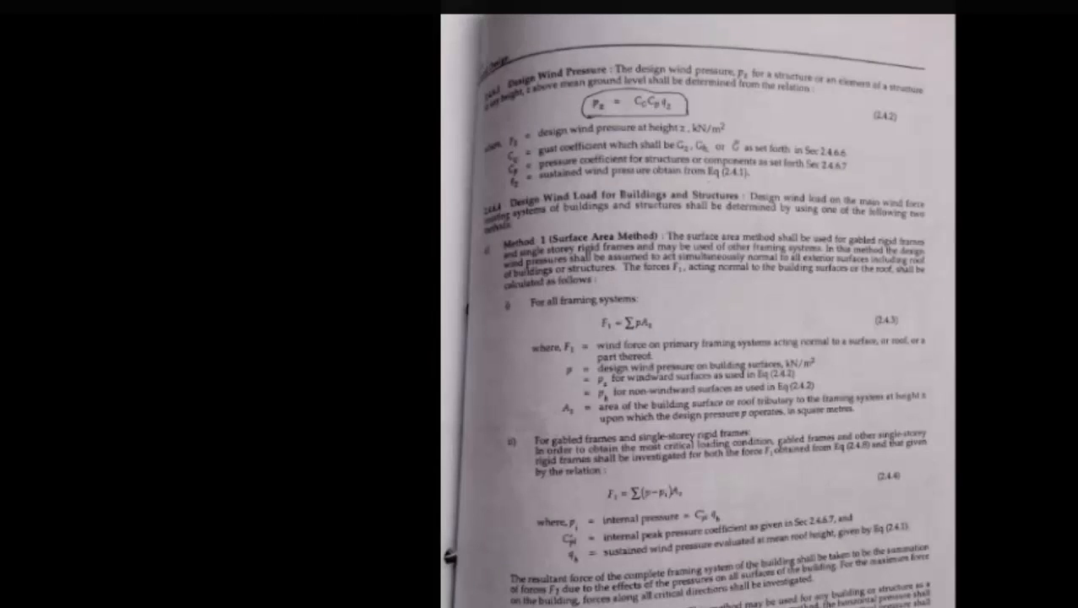
{"action": "key", "text": "Left"}
{"action": "scroll", "coordinate": [758, 100], "scroll_direction": "up", "scroll_amount": 5}
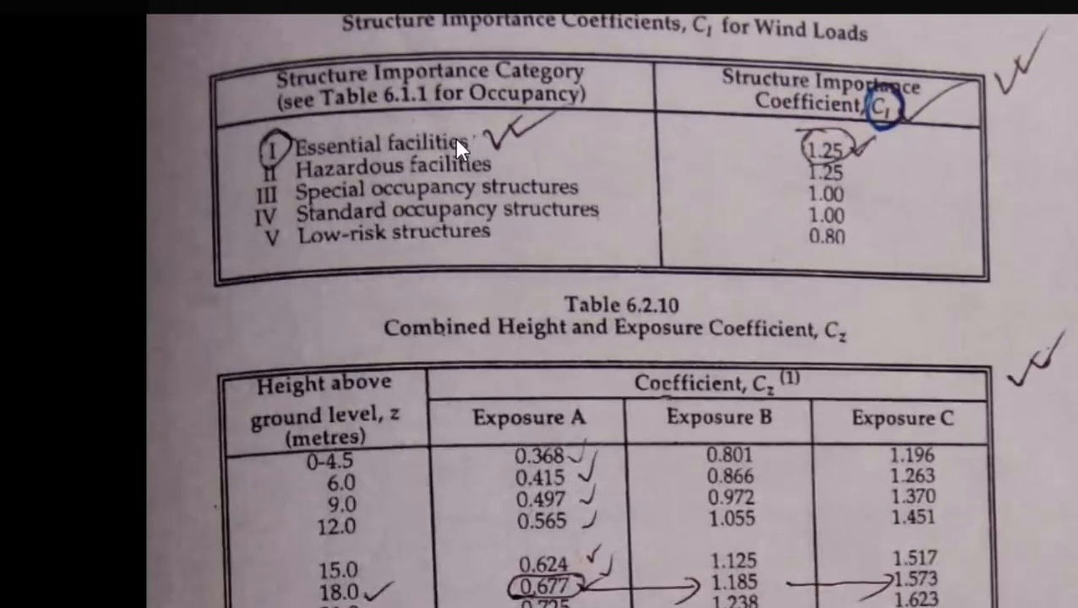
{"action": "scroll", "coordinate": [822, 142], "scroll_direction": "down", "scroll_amount": 2}
{"action": "scroll", "coordinate": [832, 168], "scroll_direction": "down", "scroll_amount": 1}
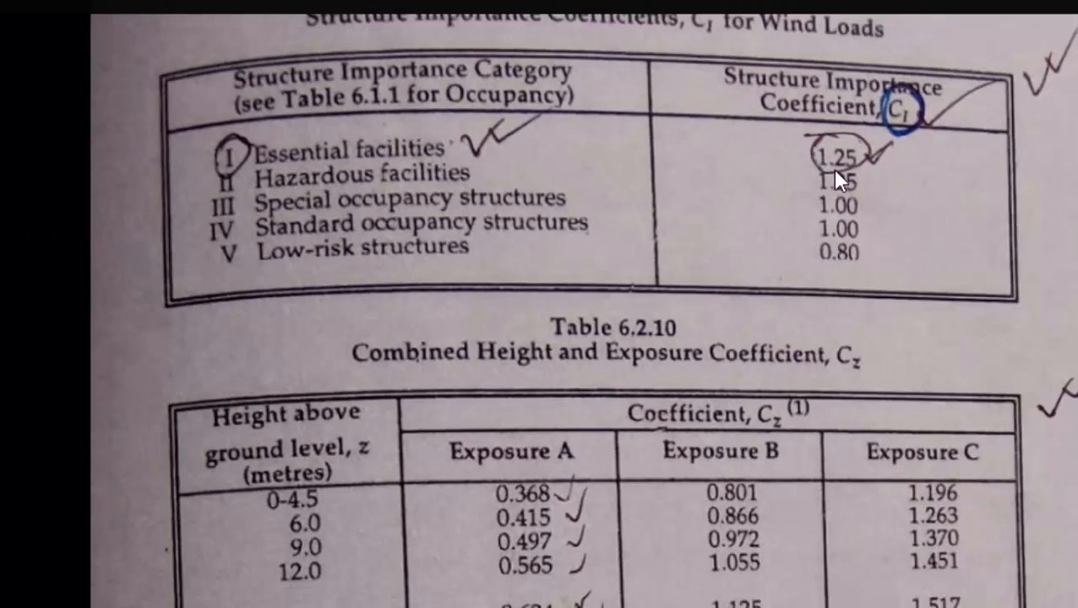
{"action": "scroll", "coordinate": [808, 182], "scroll_direction": "up", "scroll_amount": 3}
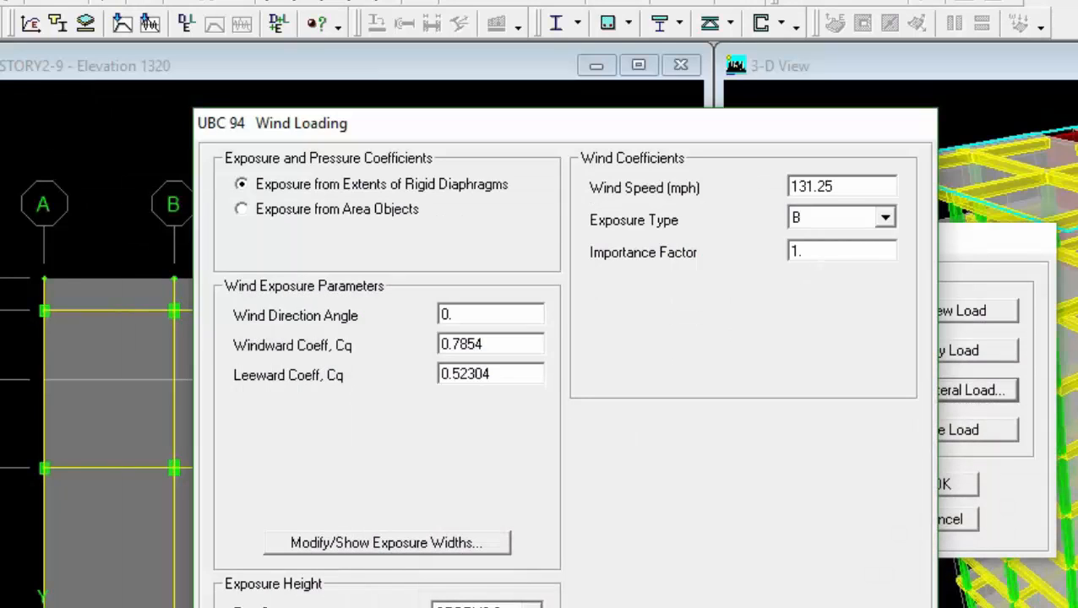
{"action": "type", "text": "25"}
{"action": "left_click", "coordinate": [731, 602]}
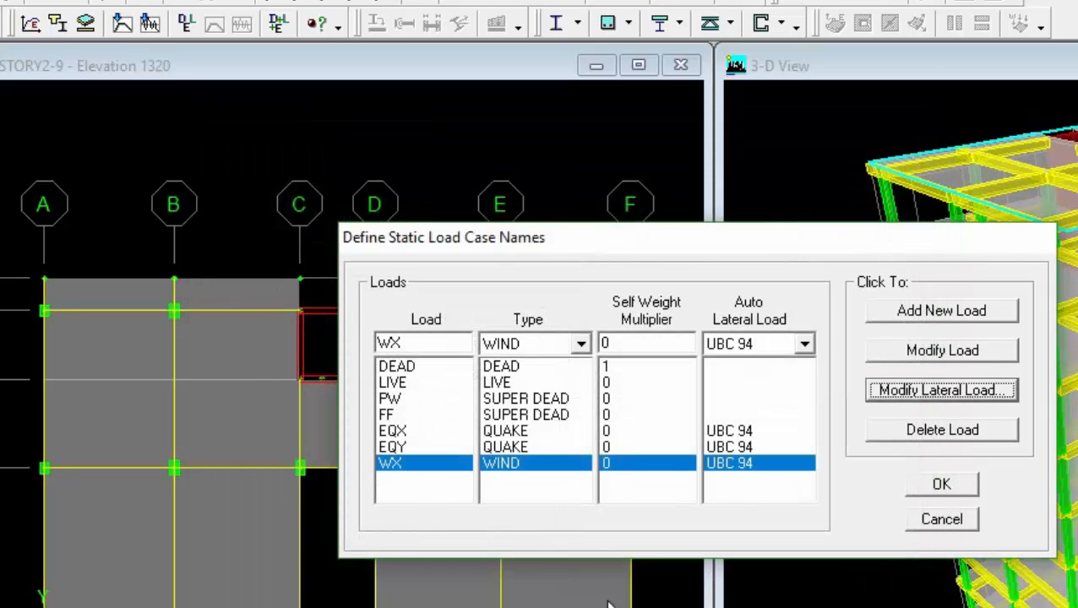
- Add a static load case named WY of type WIND with UBC 94 as its auto lateral load
{"action": "double_click", "coordinate": [423, 340]}
{"action": "left_click", "coordinate": [423, 341]}
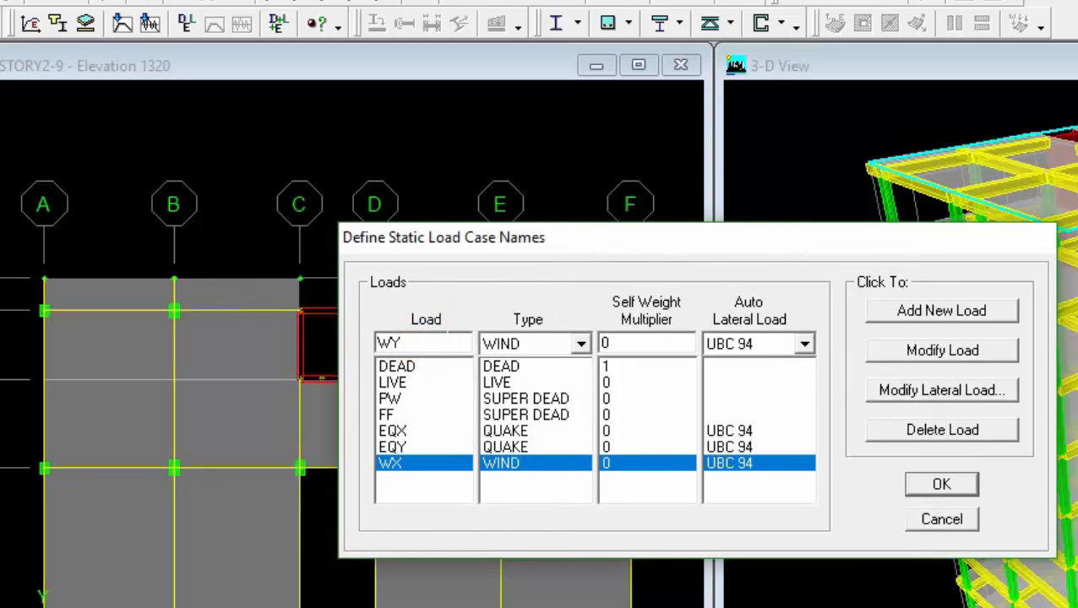
{"action": "left_click", "coordinate": [929, 325]}
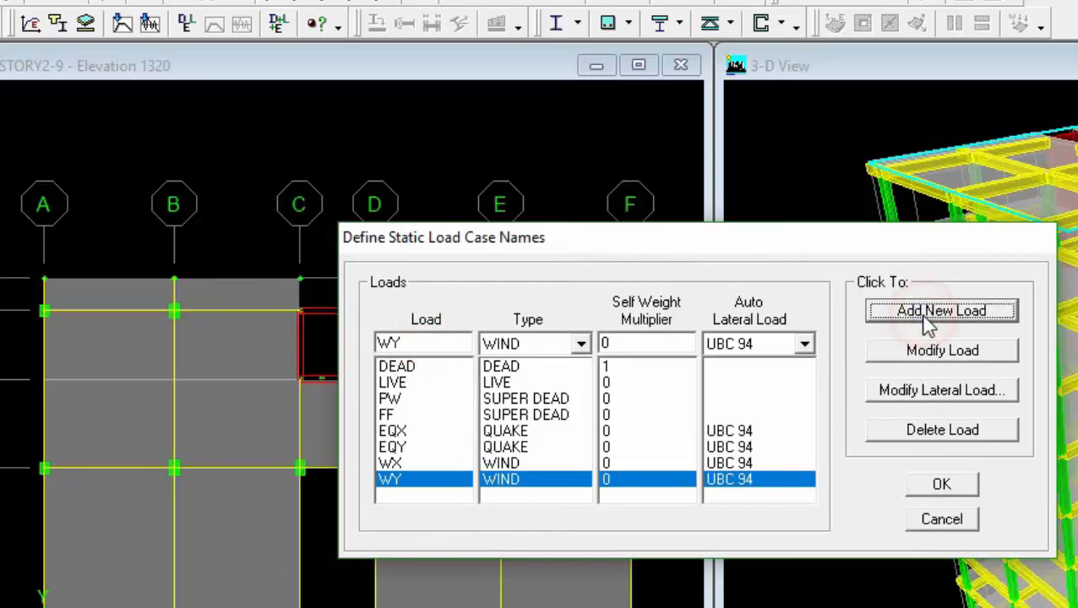
- Set the wind direction angle of the WY lateral load to 90
{"action": "left_click", "coordinate": [929, 396]}
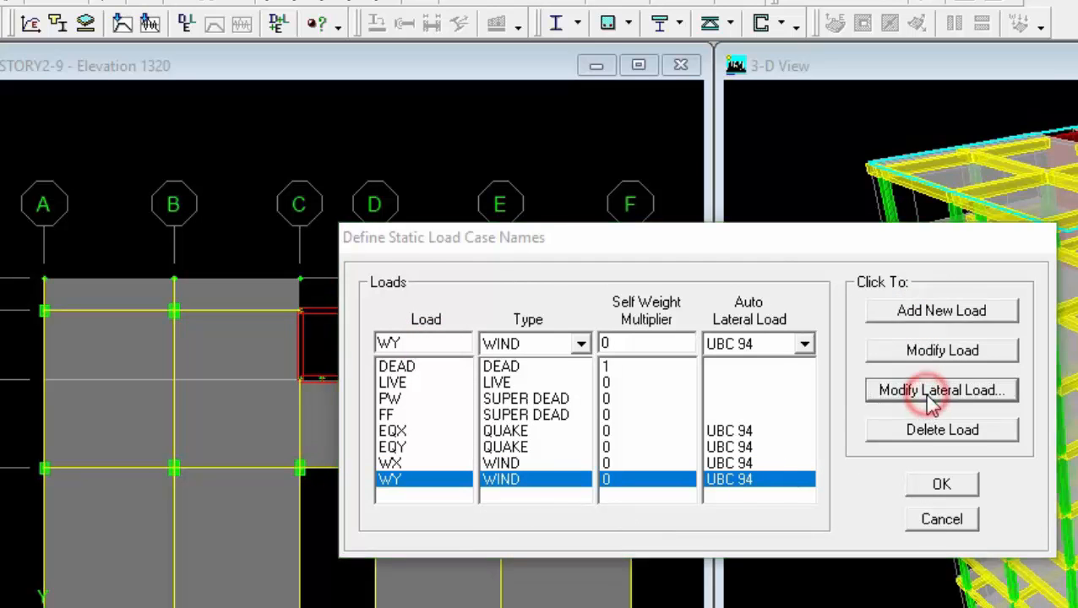
{"action": "double_click", "coordinate": [598, 276]}
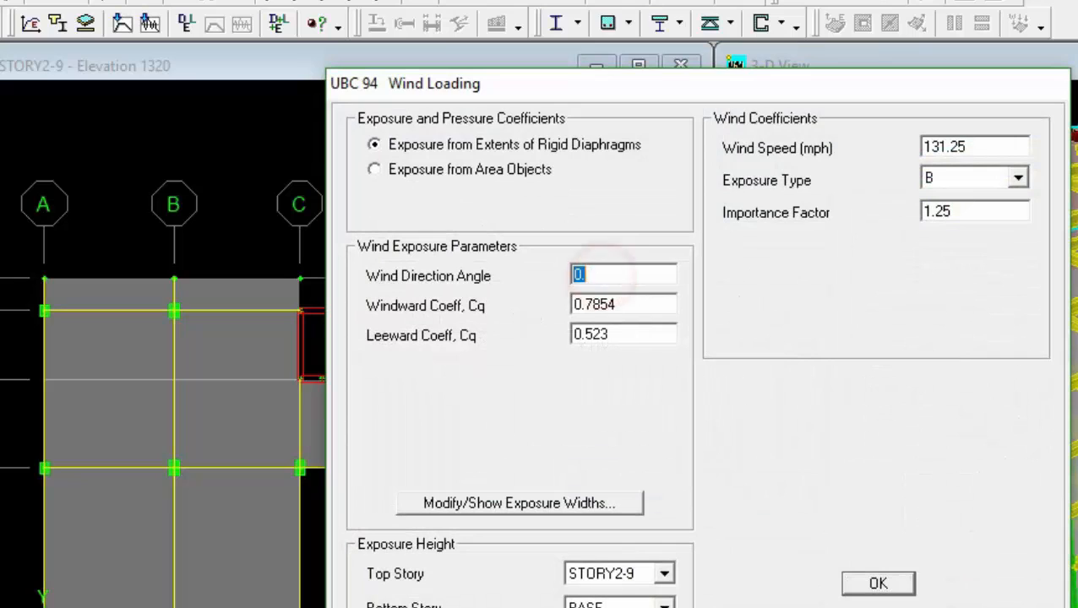
{"action": "key", "text": "BackSpace"}
{"action": "type", "text": "90"}
- Set WY's windward coefficient to 0.9585 and leeward coefficient to 0.639, following the handwritten calculation
{"action": "left_click", "coordinate": [621, 304]}
{"action": "left_click", "coordinate": [641, 304]}
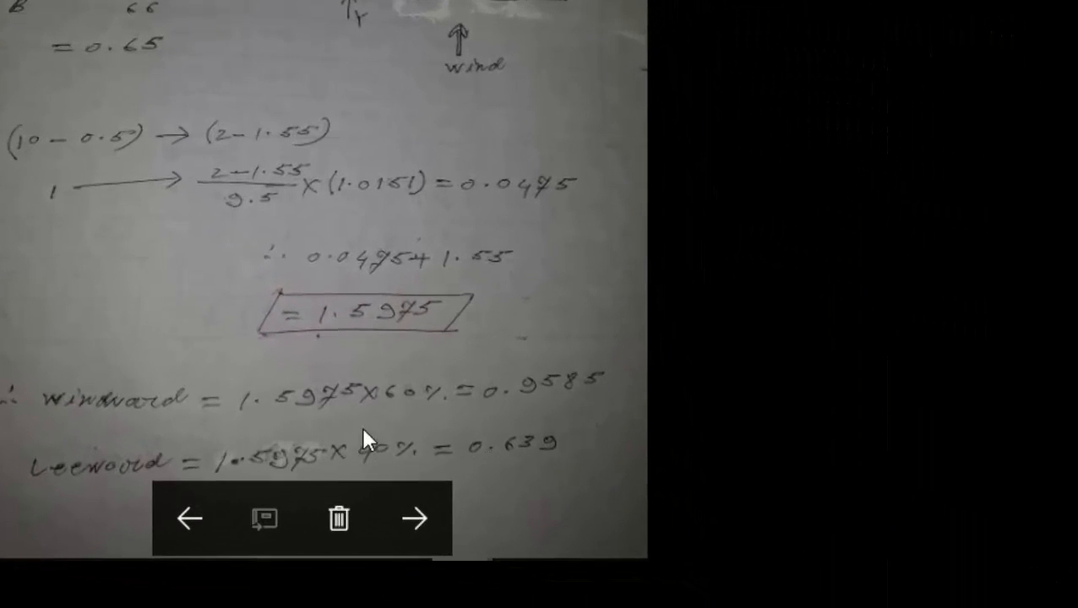
{"action": "left_click", "coordinate": [554, 211]}
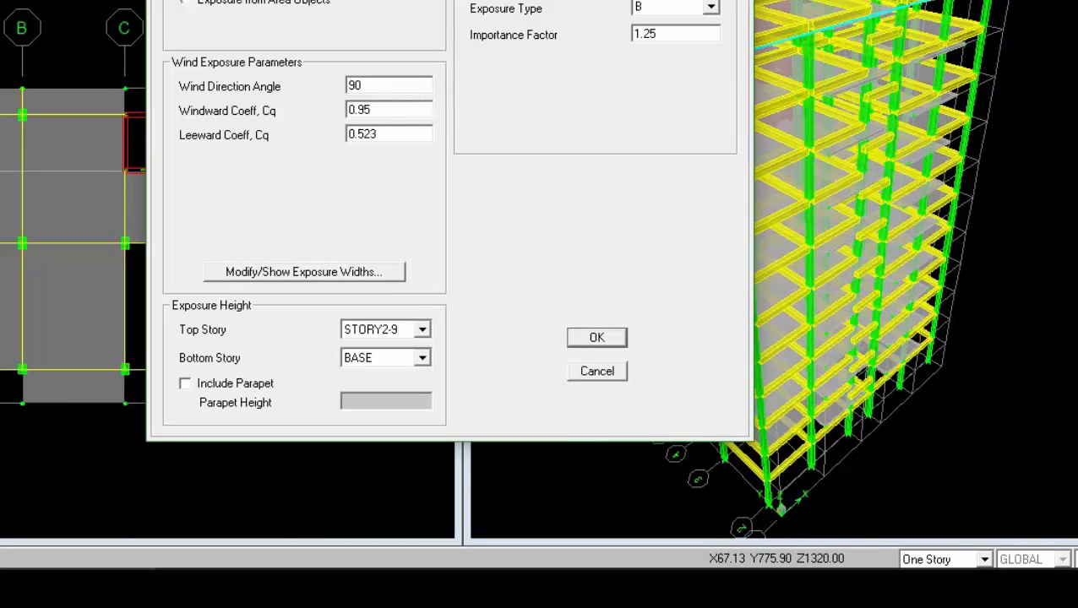
{"action": "left_click", "coordinate": [400, 129]}
{"action": "left_click", "coordinate": [397, 135]}
{"action": "key", "text": "BackSpace"}
{"action": "type", "text": "639"}
- Set WY's bottom story to STORY1 with exposure type B, and accept the wind loading and static load cases
{"action": "left_click", "coordinate": [405, 359]}
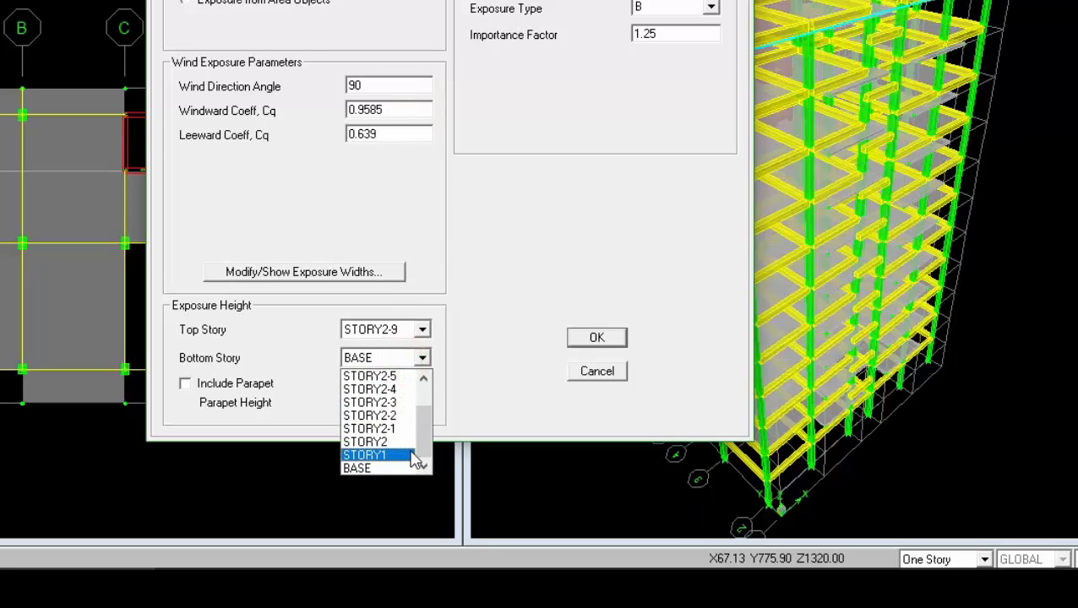
{"action": "left_click", "coordinate": [412, 456]}
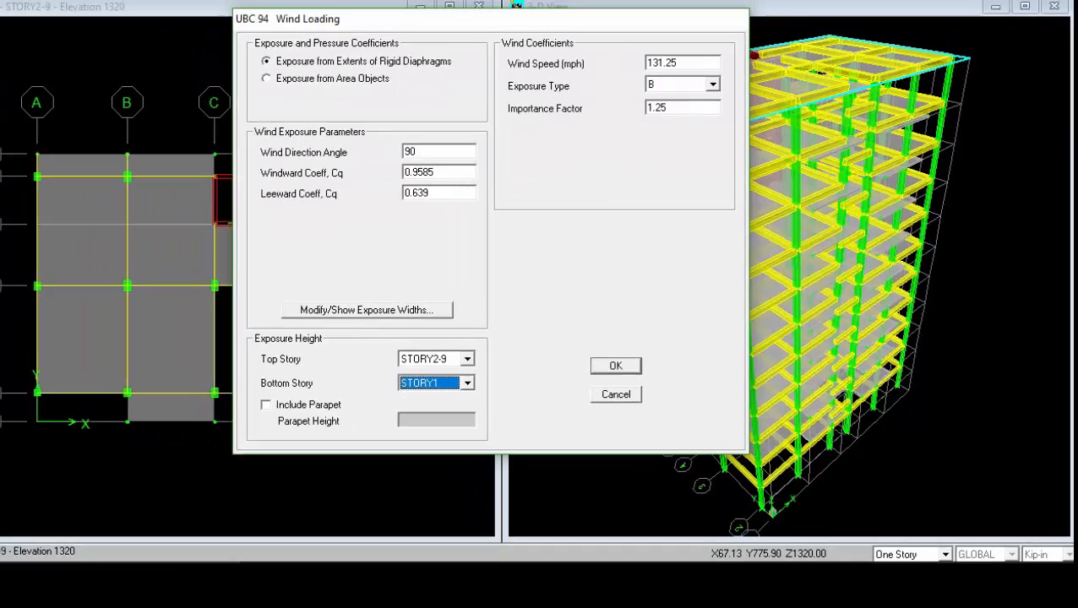
{"action": "left_click", "coordinate": [710, 8]}
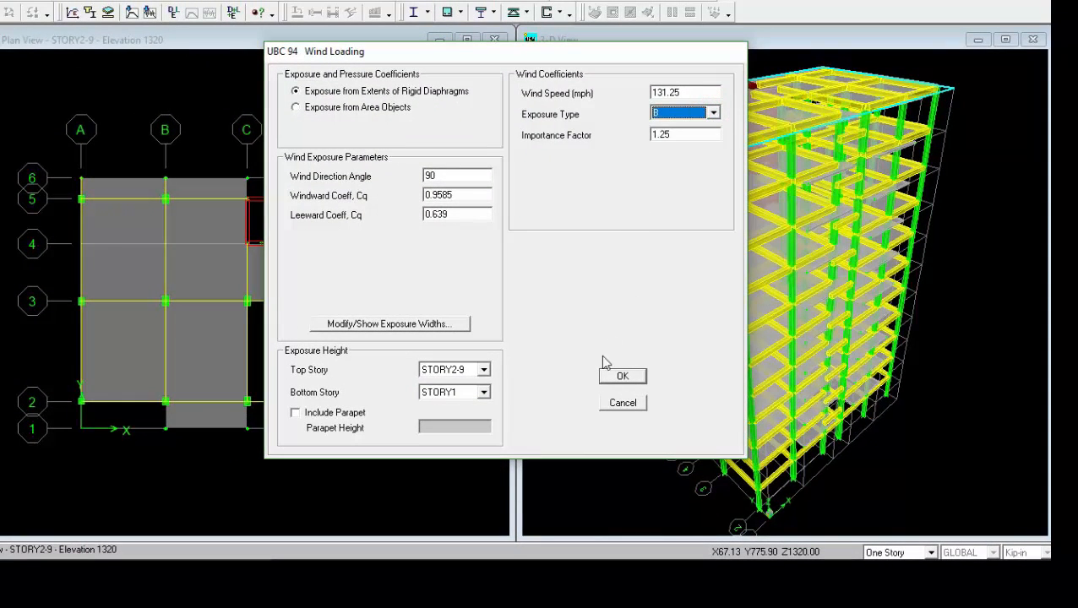
{"action": "left_click", "coordinate": [625, 375]}
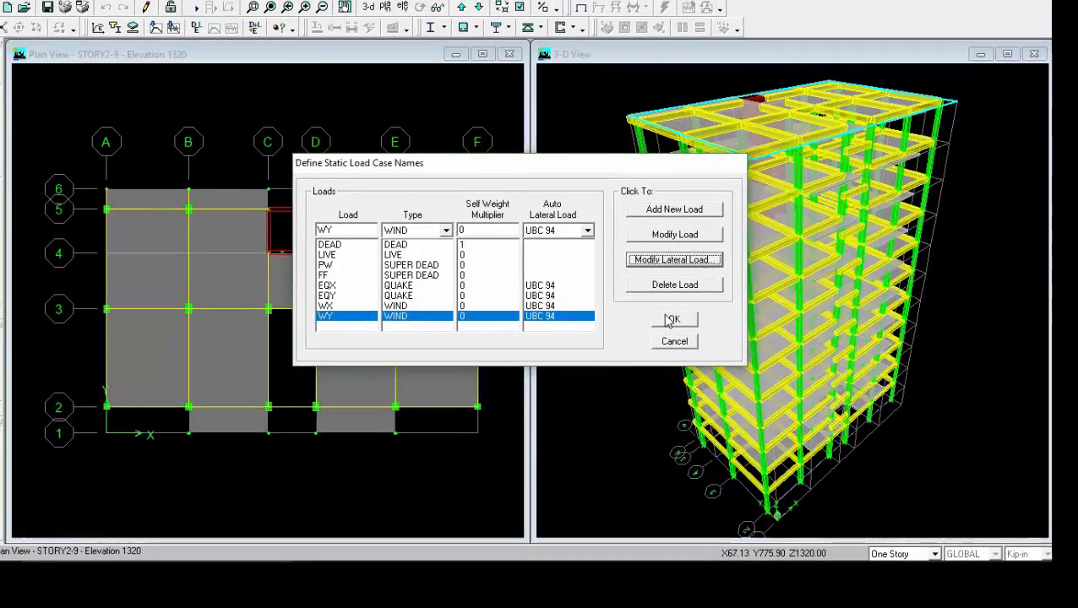
{"action": "left_click", "coordinate": [663, 311]}
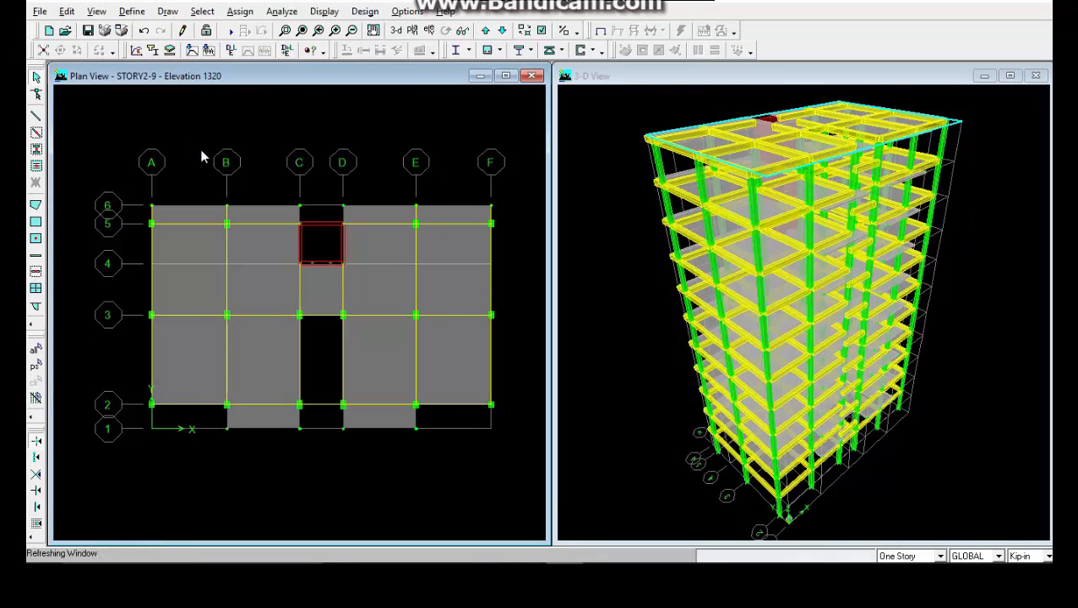
{"action": "left_click", "coordinate": [133, 12]}
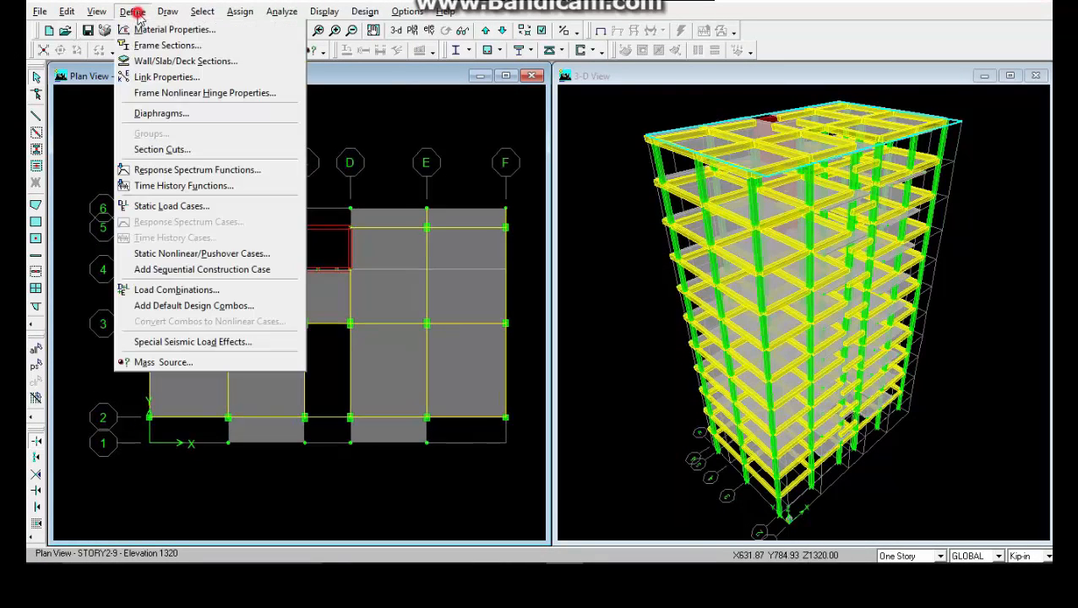
{"action": "left_click", "coordinate": [221, 292]}
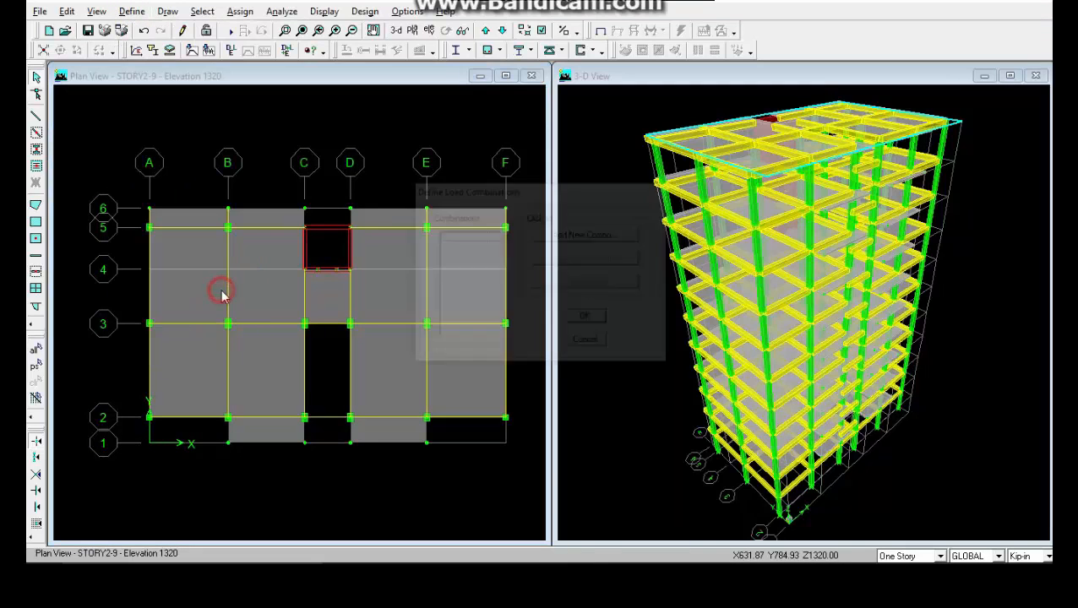
{"action": "left_click", "coordinate": [587, 342]}
- Add the default design load combinations for Concrete Frame Design
{"action": "left_click", "coordinate": [132, 11]}
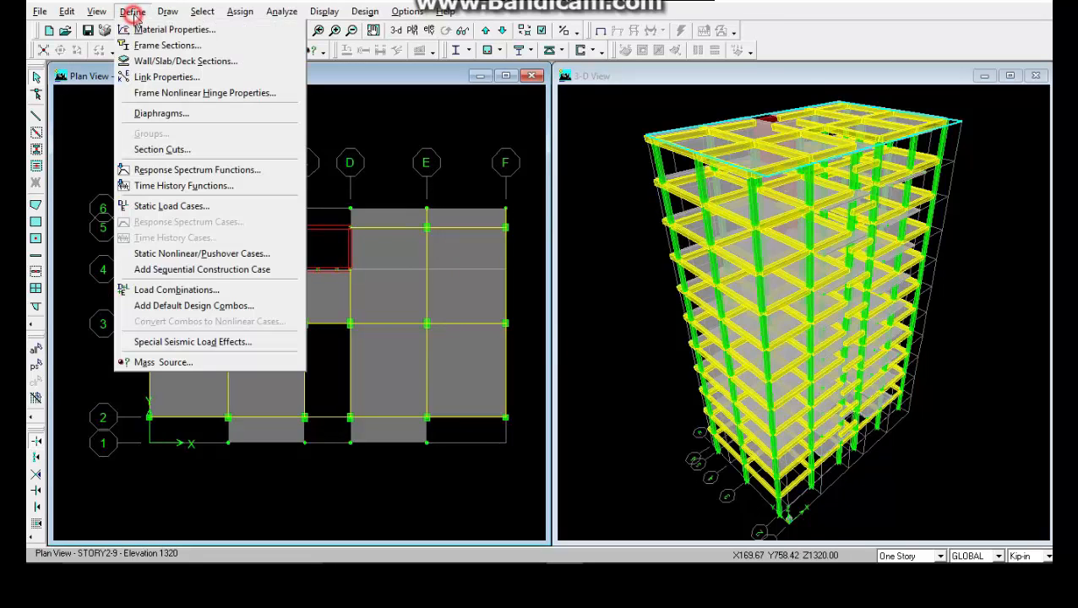
{"action": "left_click", "coordinate": [251, 306]}
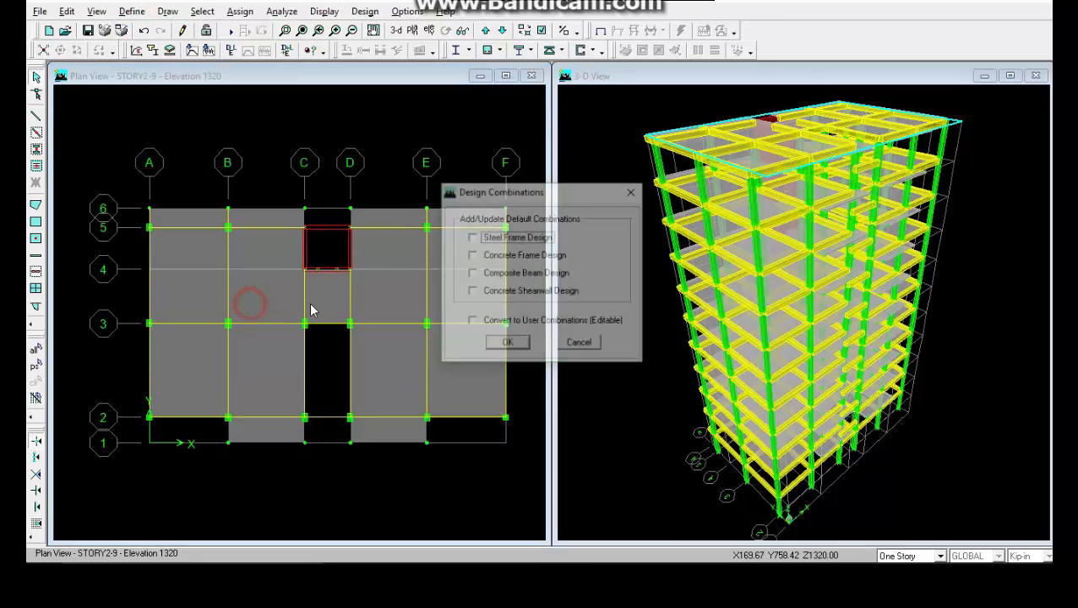
{"action": "left_click", "coordinate": [490, 254]}
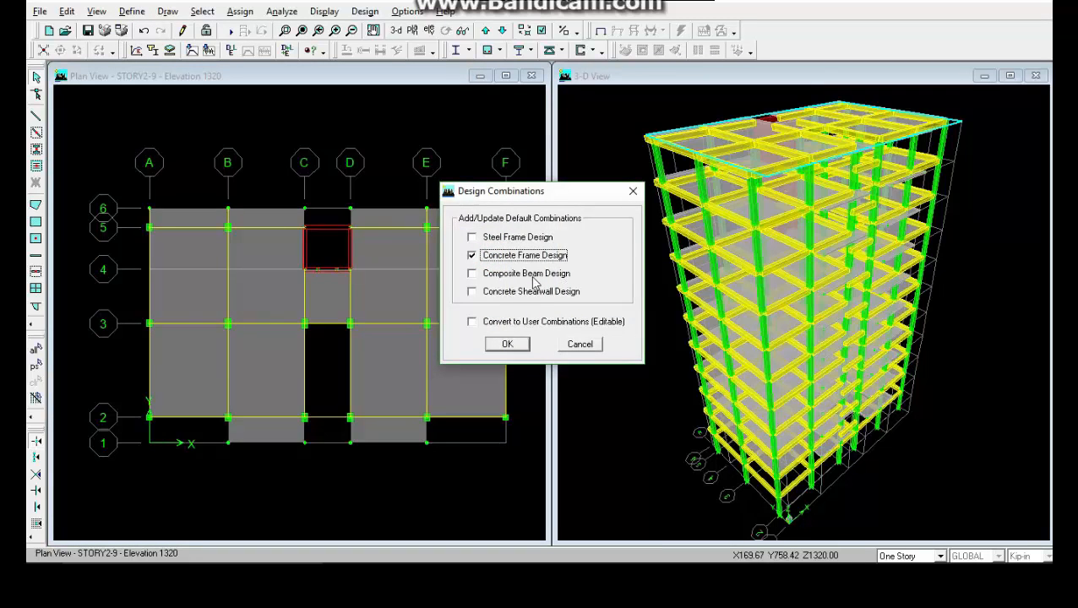
{"action": "left_click", "coordinate": [519, 344]}
- Examine the list of defined load combinations down to its end
{"action": "left_click", "coordinate": [132, 11]}
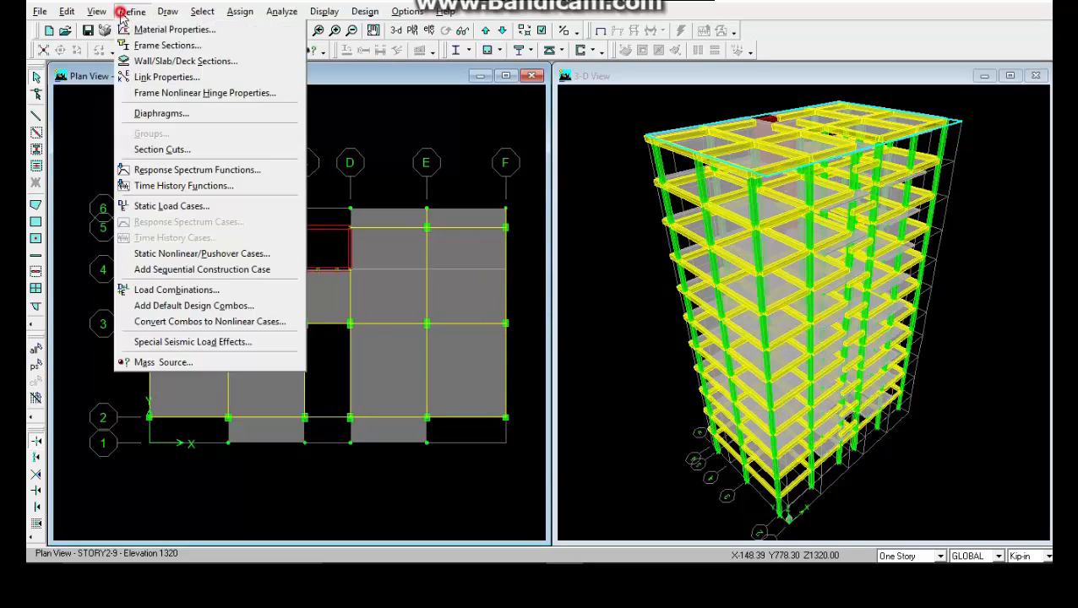
{"action": "left_click", "coordinate": [242, 290]}
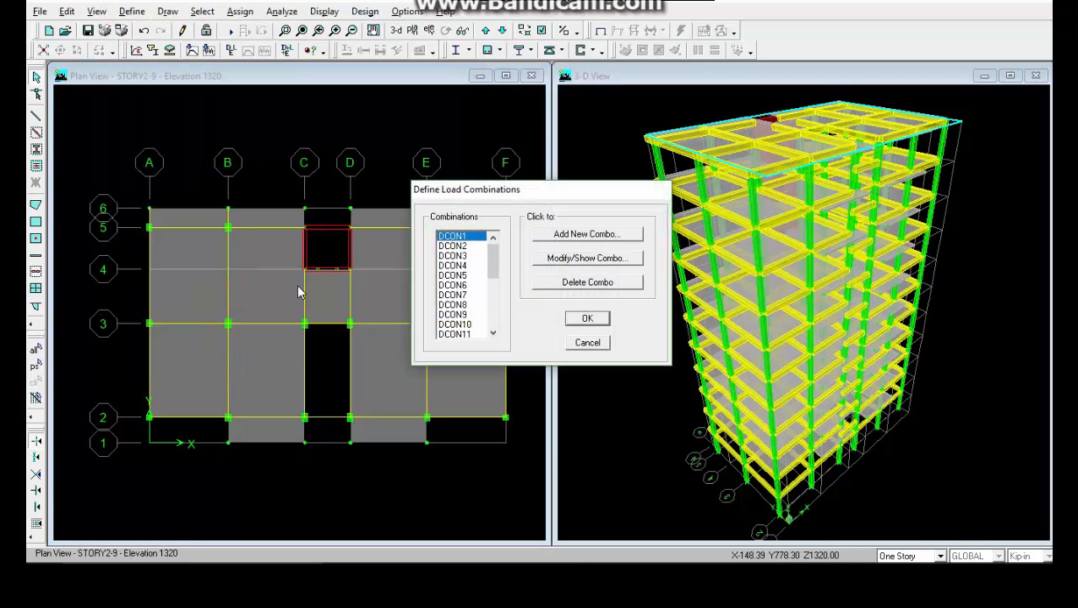
{"action": "scroll", "coordinate": [470, 271], "scroll_direction": "down", "scroll_amount": 5}
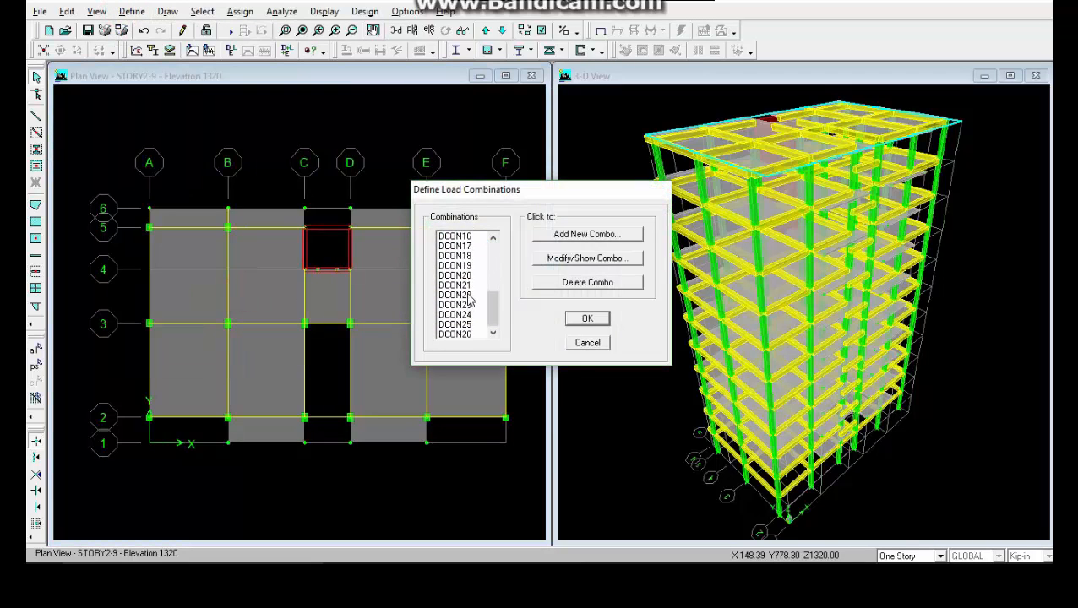
- Look back through the list of default design load combinations and accept the defined set
{"action": "scroll", "coordinate": [471, 300], "scroll_direction": "up", "scroll_amount": 5}
{"action": "scroll", "coordinate": [472, 274], "scroll_direction": "down", "scroll_amount": 5}
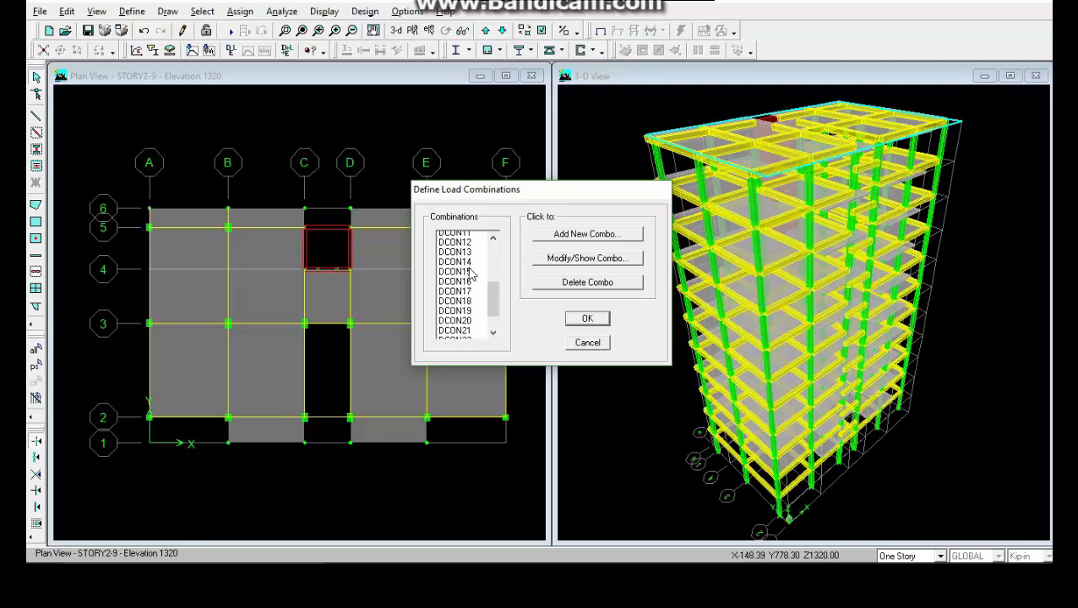
{"action": "scroll", "coordinate": [471, 274], "scroll_direction": "up", "scroll_amount": 1}
{"action": "scroll", "coordinate": [470, 273], "scroll_direction": "up", "scroll_amount": 2}
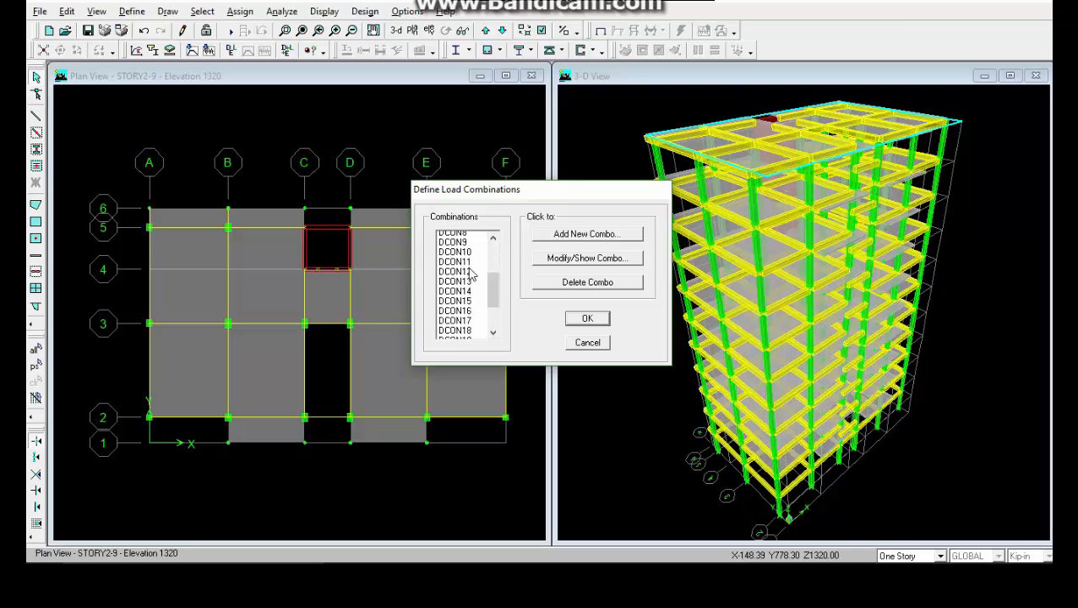
{"action": "left_click", "coordinate": [576, 320]}
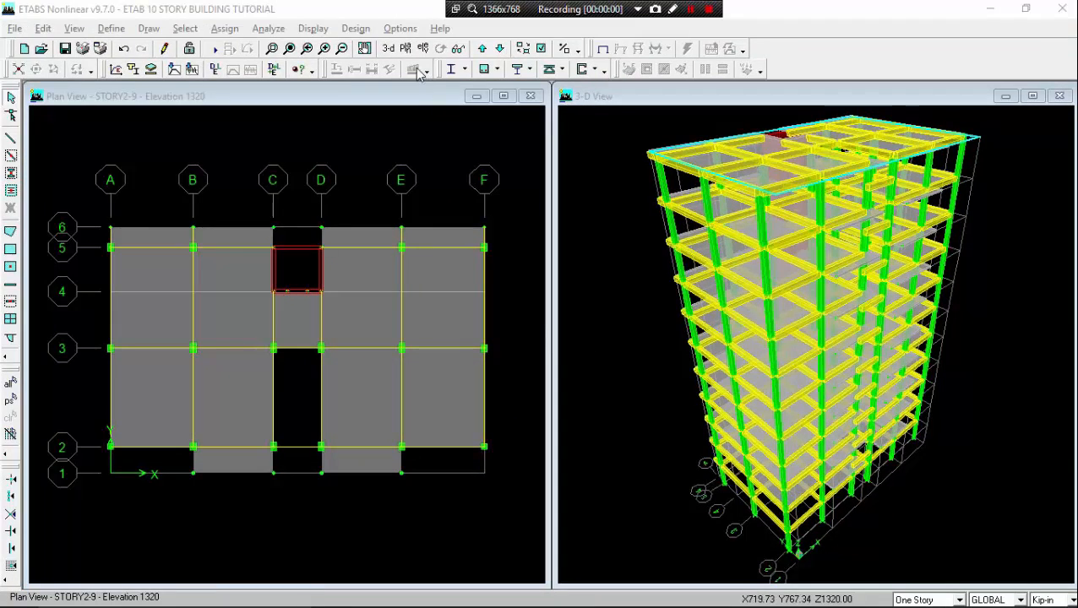
- Set the Concrete Frame Design preferences to design code ACI 318-99 and accept them
{"action": "left_click", "coordinate": [445, 169]}
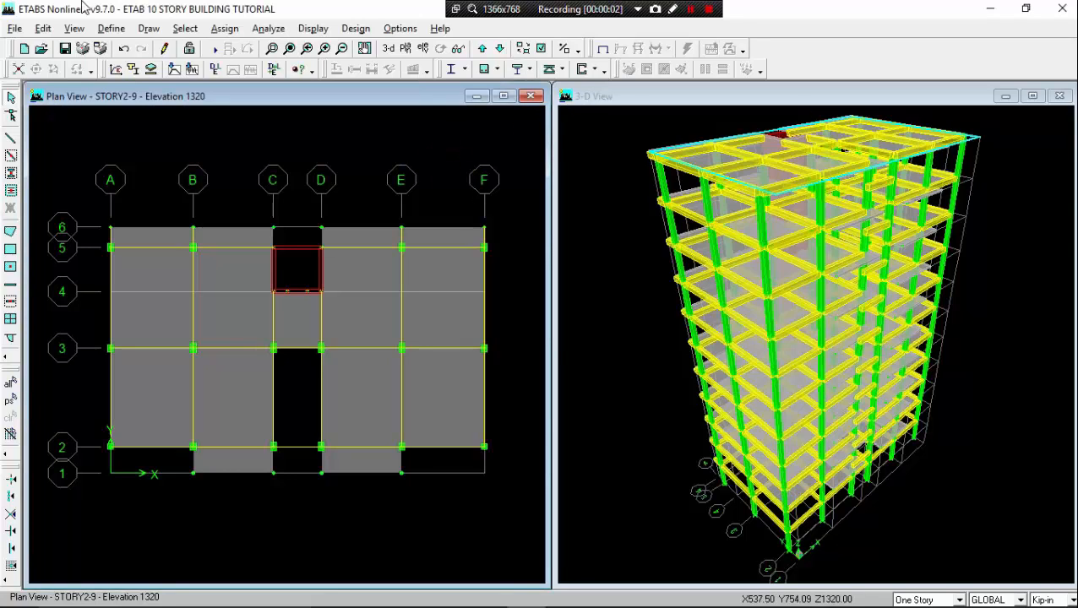
{"action": "left_click", "coordinate": [401, 28]}
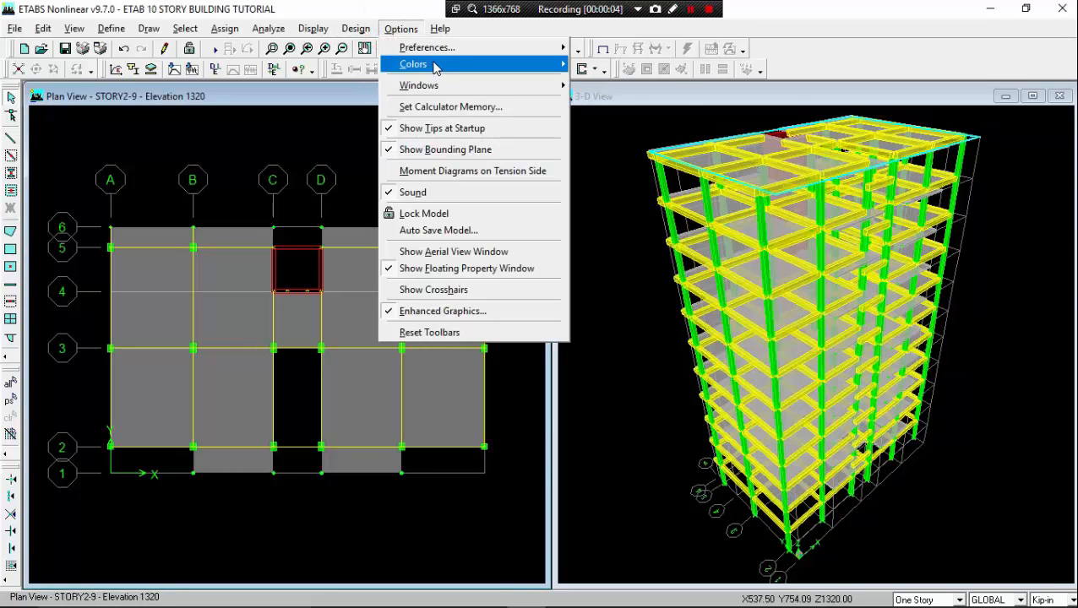
{"action": "mouse_move", "coordinate": [475, 54]}
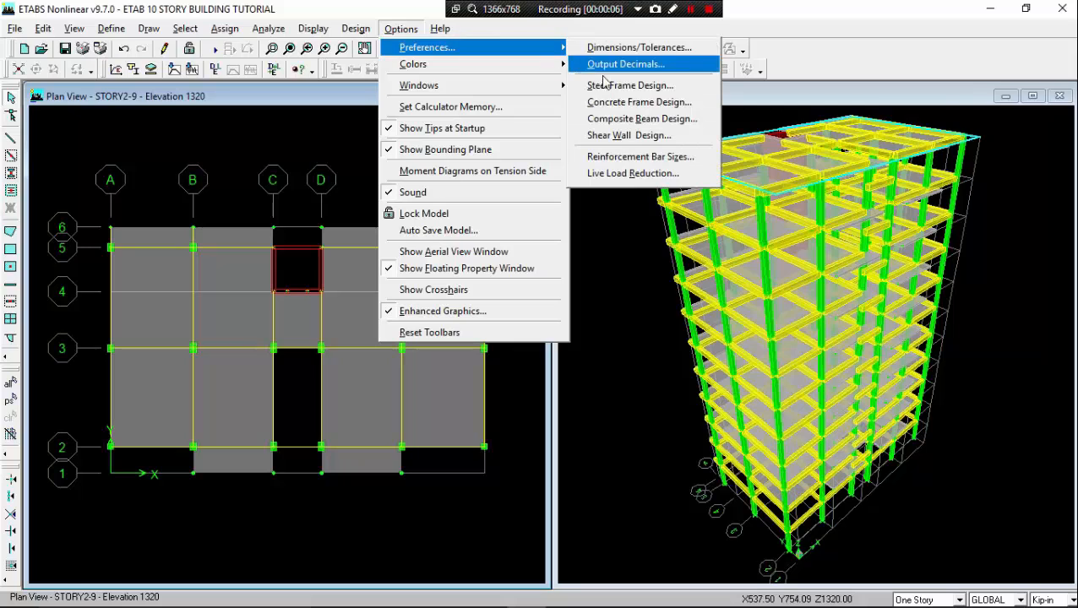
{"action": "left_click", "coordinate": [630, 103]}
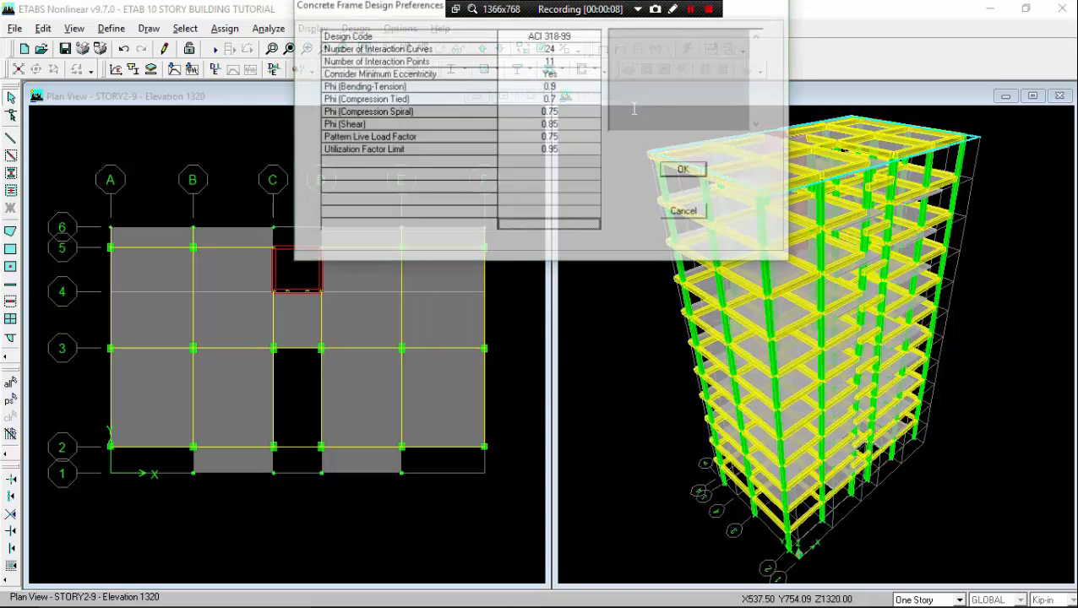
{"action": "left_click", "coordinate": [583, 37]}
{"action": "left_click", "coordinate": [583, 38]}
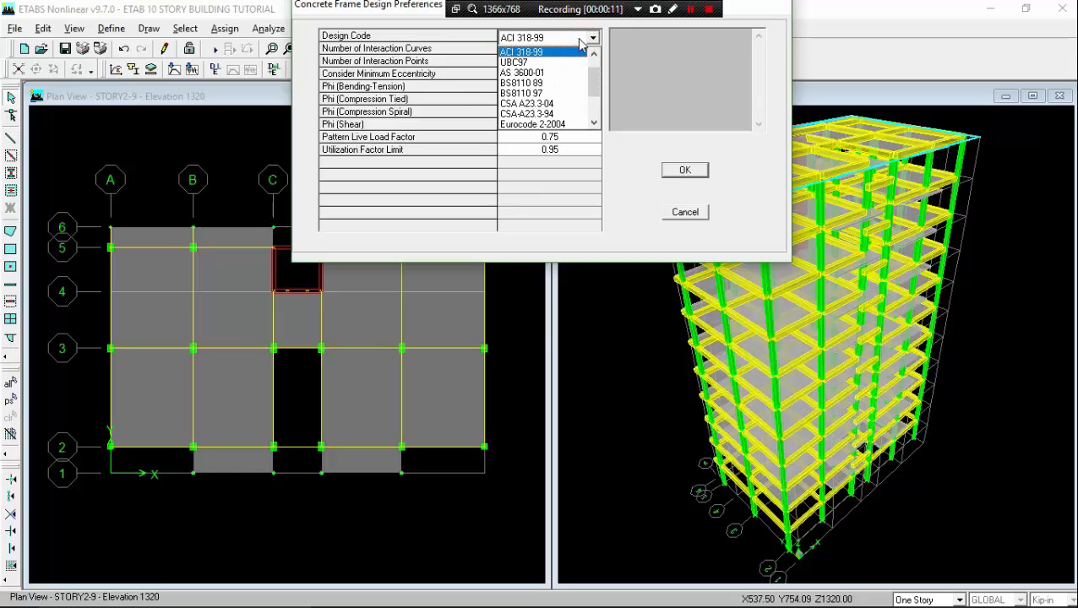
{"action": "left_click", "coordinate": [583, 38]}
{"action": "left_click", "coordinate": [582, 39]}
{"action": "left_click", "coordinate": [557, 53]}
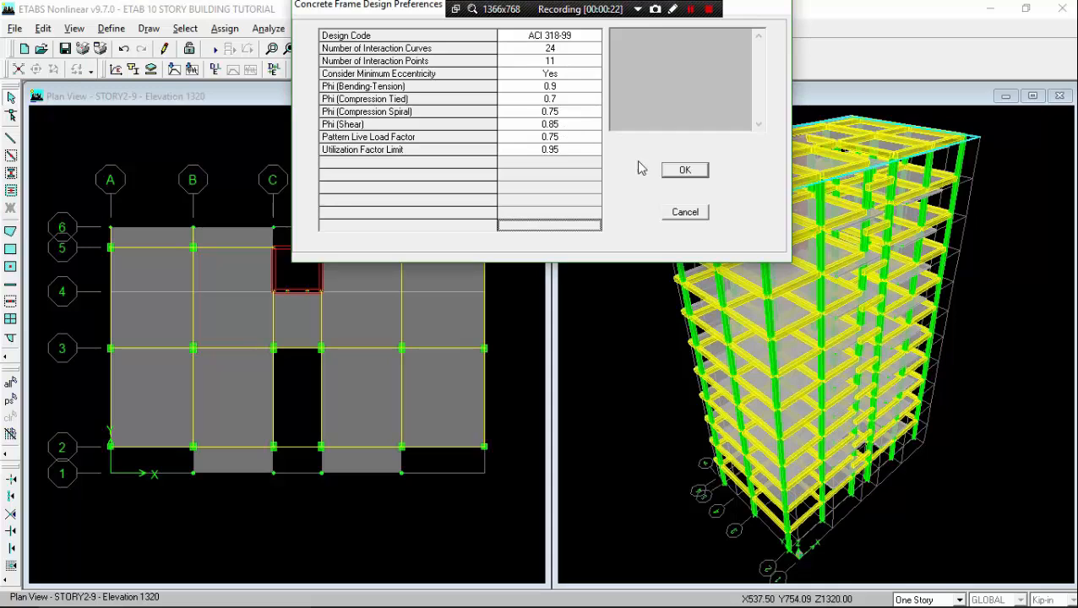
{"action": "left_click", "coordinate": [684, 171]}
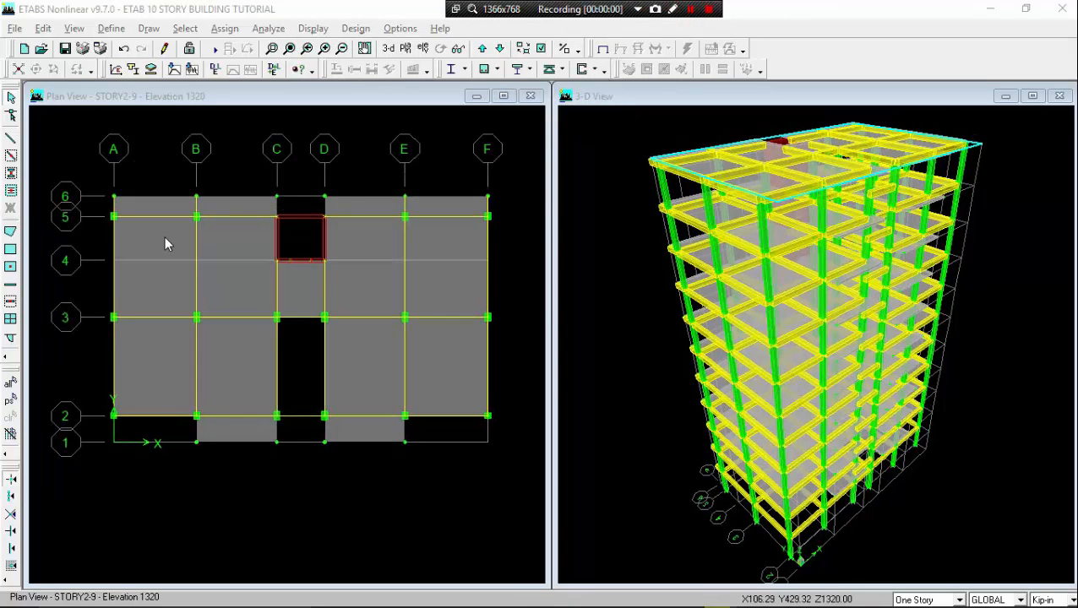
{"action": "left_click", "coordinate": [101, 275]}
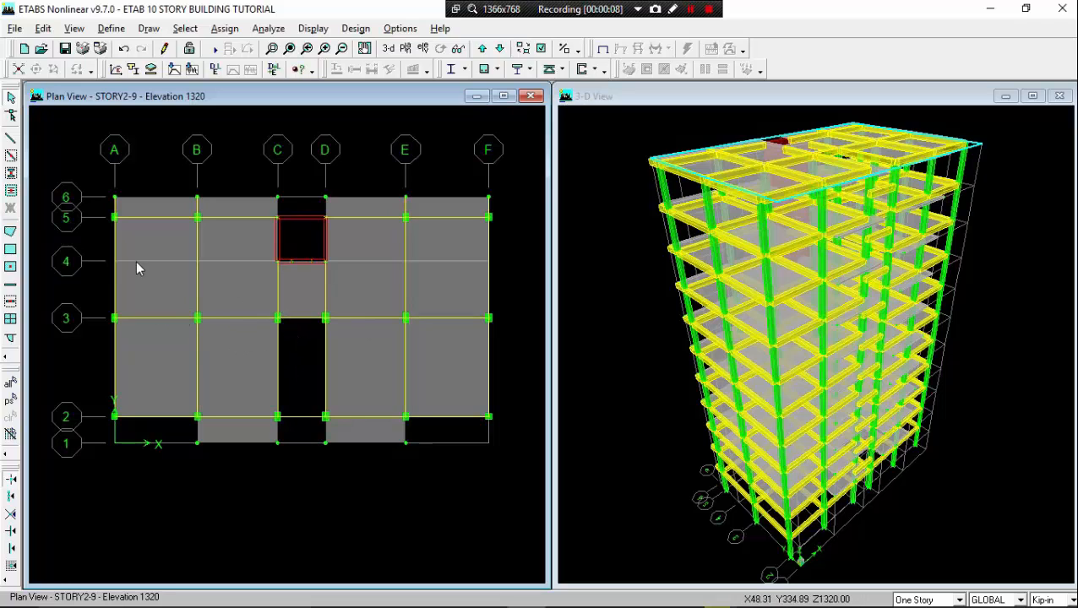
{"action": "middle_click_drag", "start_coordinate": [297, 248], "coordinate": [296, 241]}
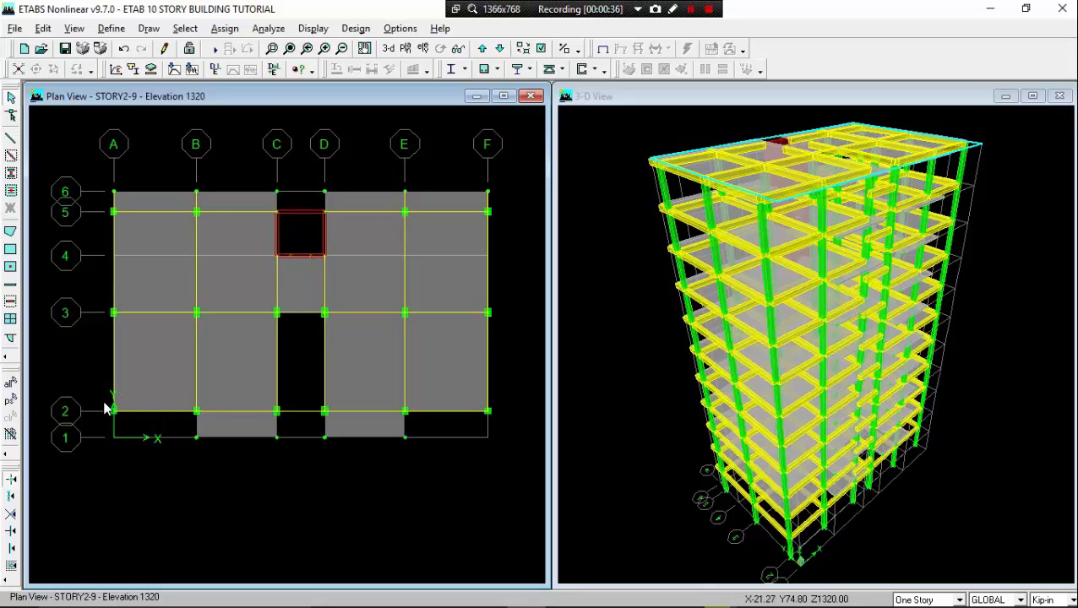
{"action": "scroll", "coordinate": [104, 409], "scroll_direction": "up", "scroll_amount": 1}
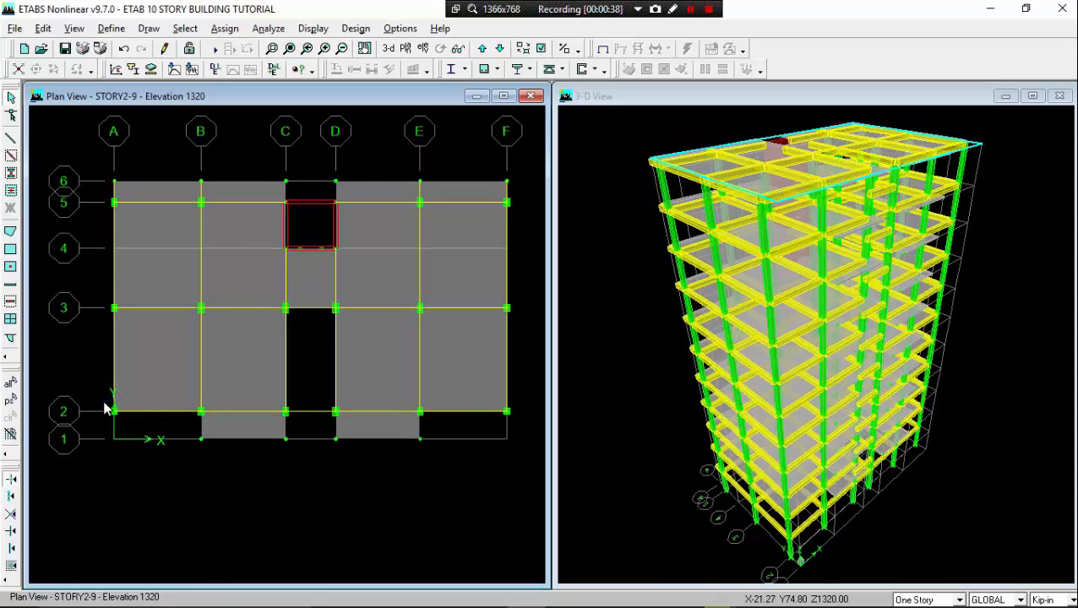
{"action": "scroll", "coordinate": [102, 402], "scroll_direction": "down", "scroll_amount": 1}
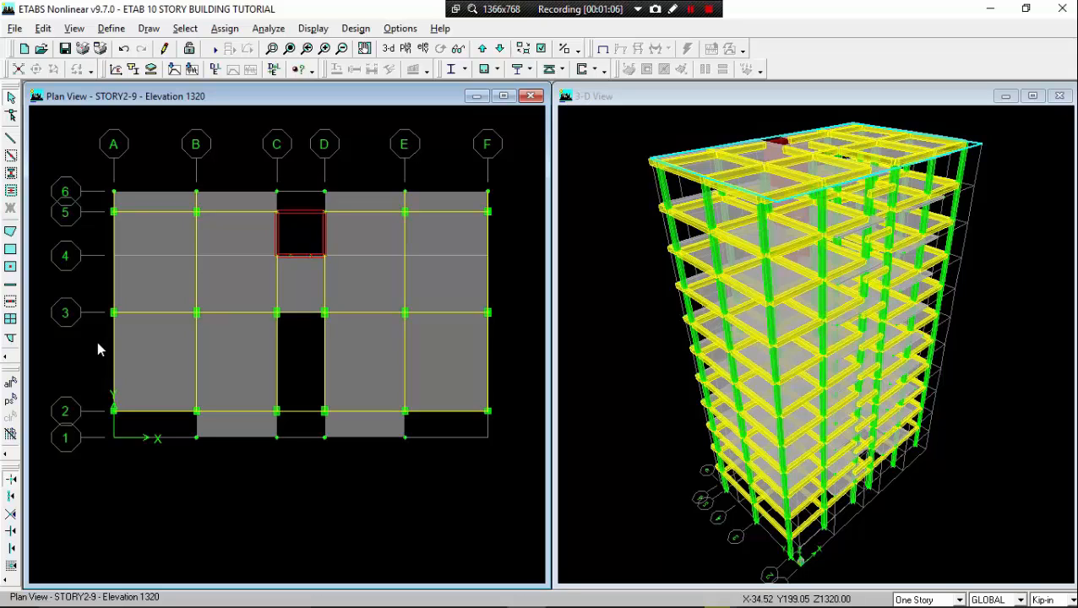
{"action": "scroll", "coordinate": [97, 344], "scroll_direction": "up", "scroll_amount": 1}
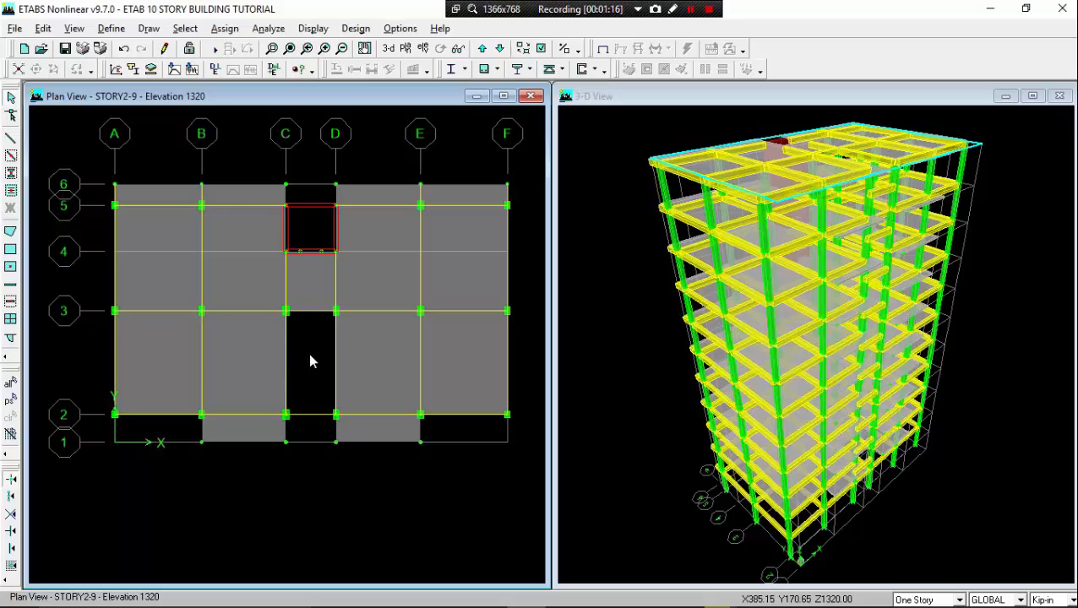
{"action": "scroll", "coordinate": [309, 353], "scroll_direction": "down", "scroll_amount": 1}
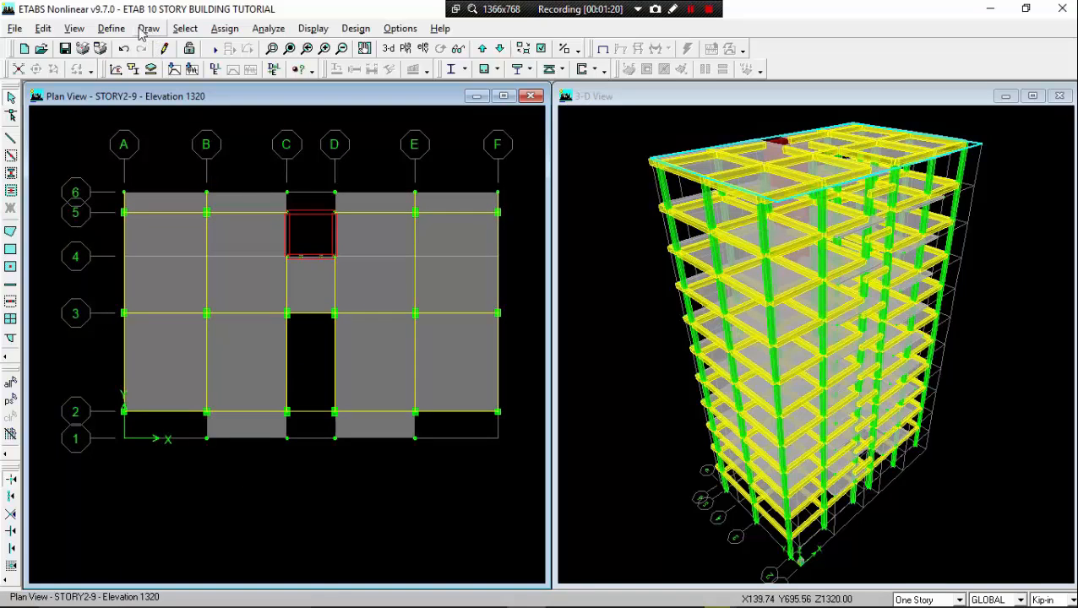
- Open the load combination definitions and look through the list of defined combinations
{"action": "left_click", "coordinate": [109, 29]}
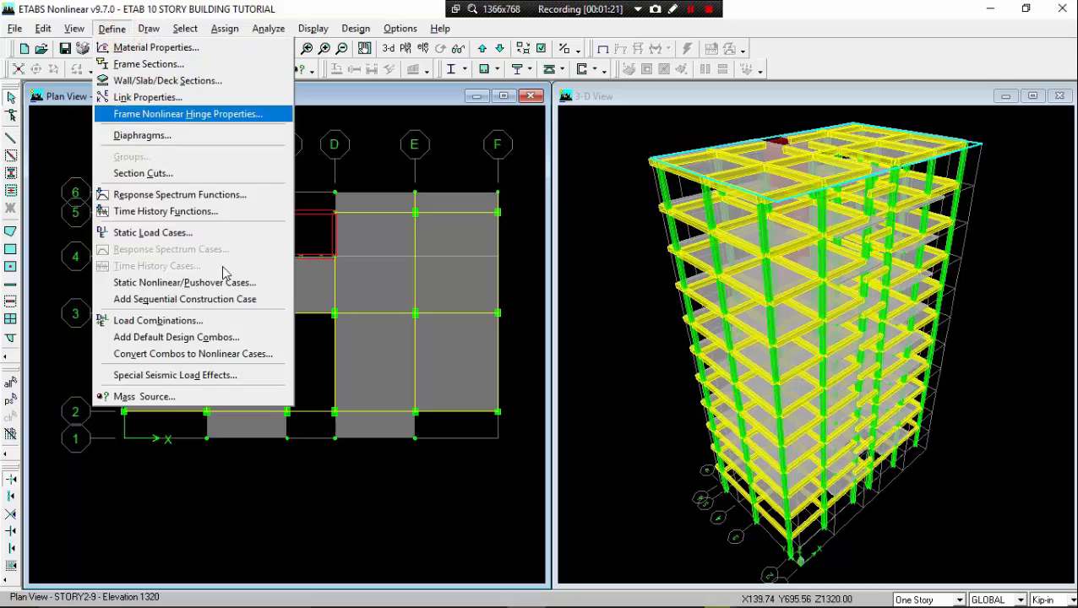
{"action": "left_click", "coordinate": [251, 326]}
{"action": "scroll", "coordinate": [460, 323], "scroll_direction": "down", "scroll_amount": 3}
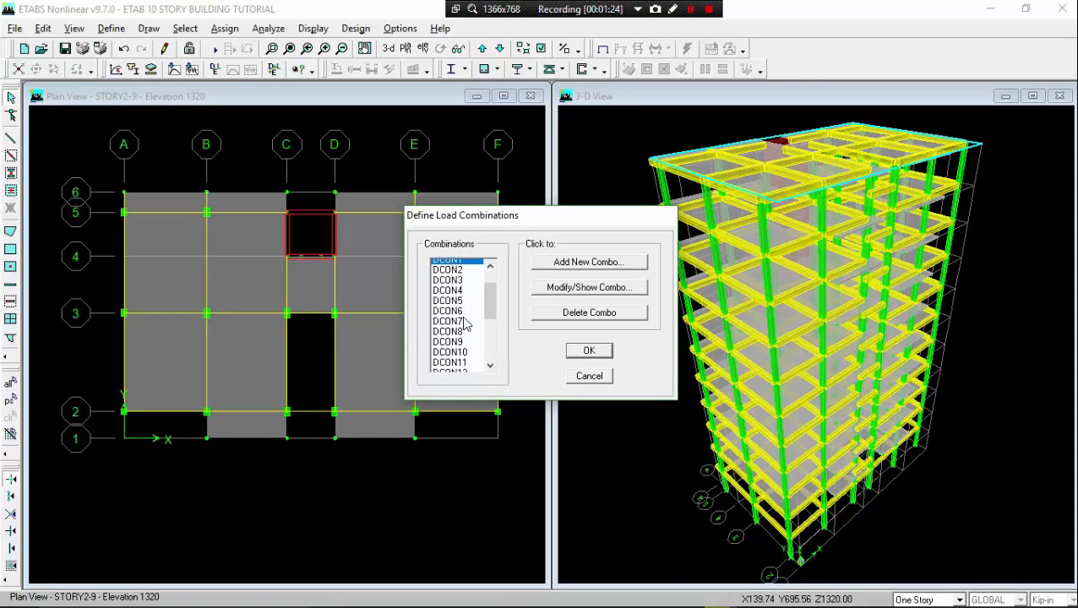
{"action": "scroll", "coordinate": [464, 324], "scroll_direction": "up", "scroll_amount": 3}
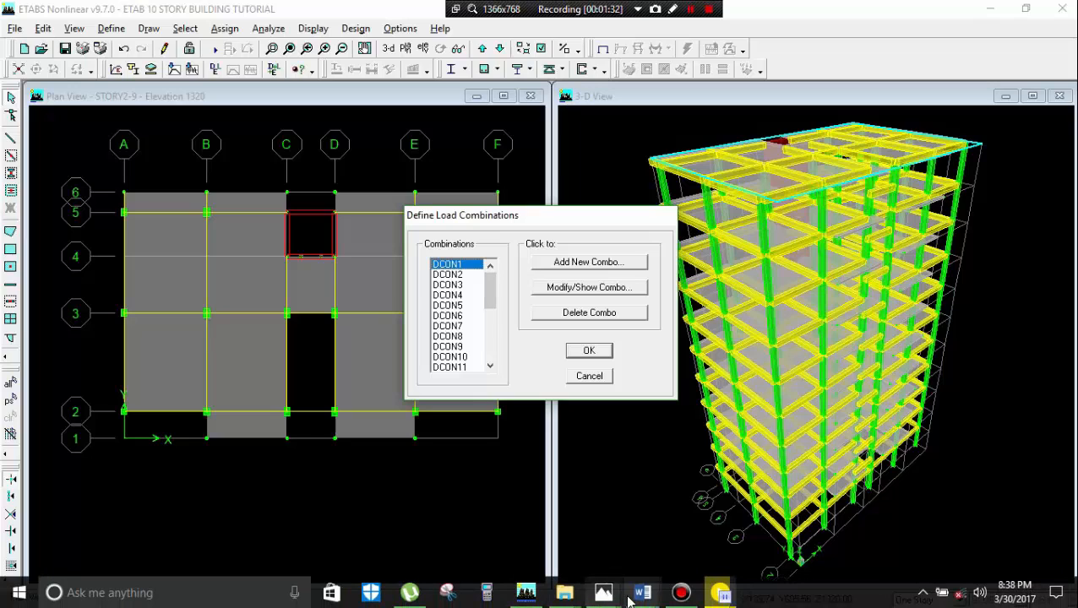
- Switch to the BNBC LOAD COMBINATON Word document and examine its load symbol definitions and section 2.7.4 allowable stress design combinations
{"action": "mouse_move", "coordinate": [640, 596]}
{"action": "left_click", "coordinate": [684, 556]}
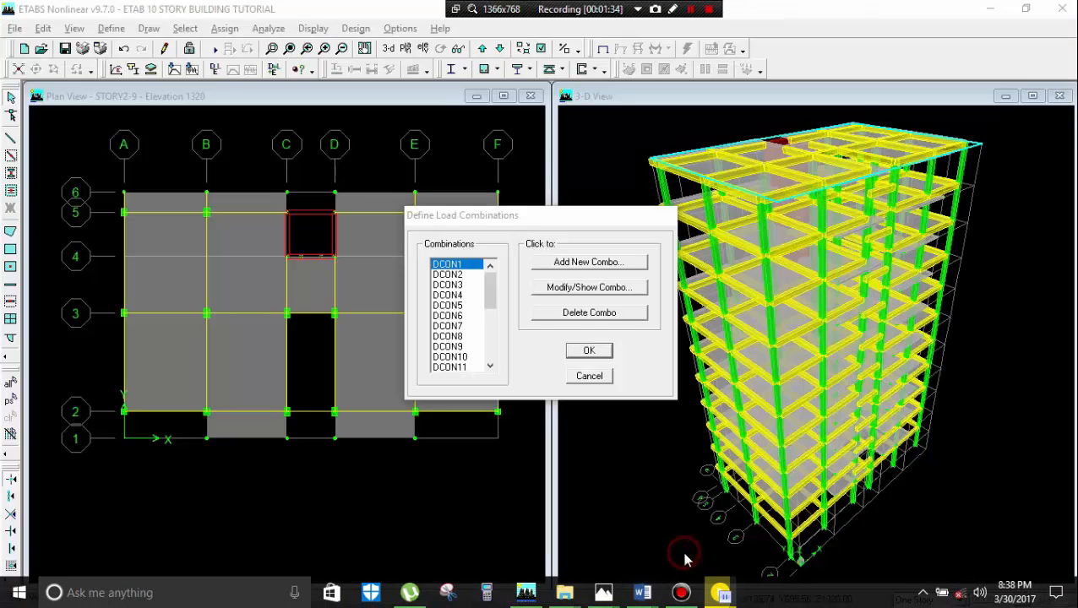
{"action": "scroll", "coordinate": [494, 342], "scroll_direction": "up", "scroll_amount": 6}
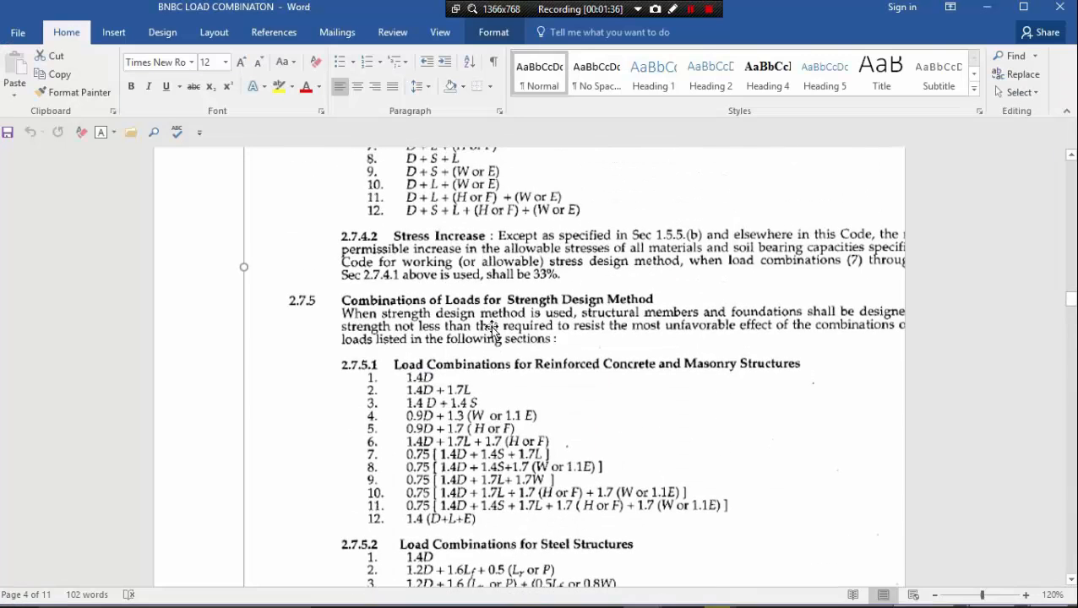
{"action": "scroll", "coordinate": [490, 329], "scroll_direction": "down", "scroll_amount": 3}
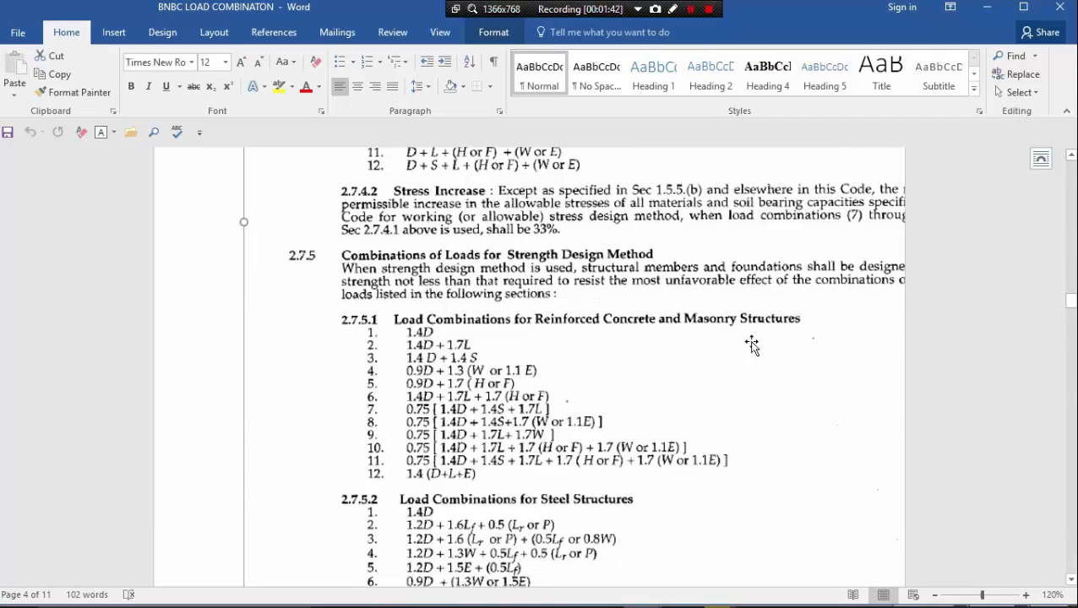
{"action": "scroll", "coordinate": [590, 385], "scroll_direction": "up", "scroll_amount": 6}
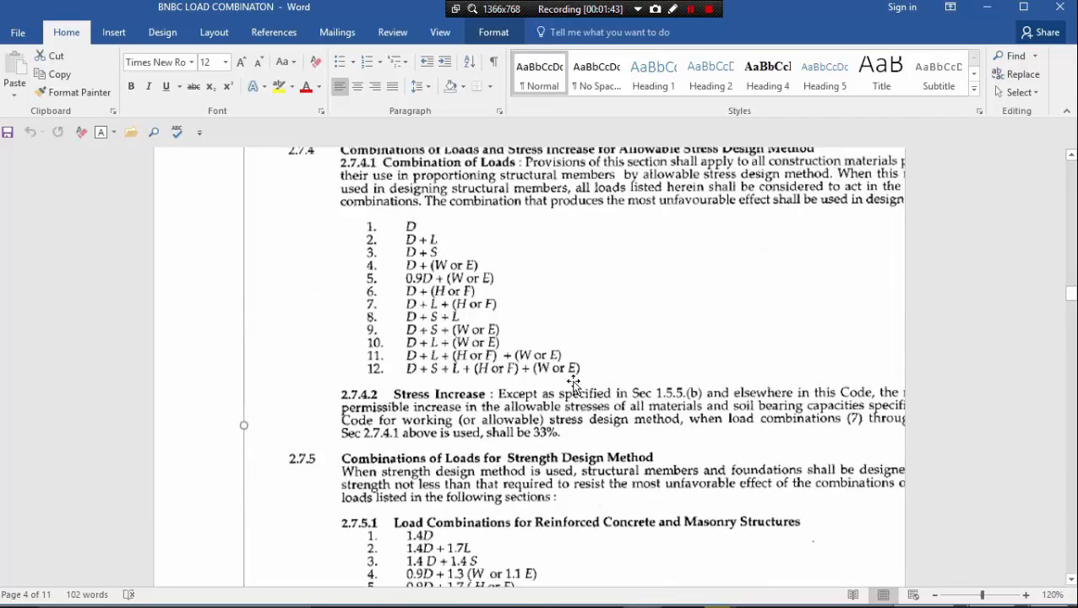
{"action": "scroll", "coordinate": [572, 385], "scroll_direction": "up", "scroll_amount": 3}
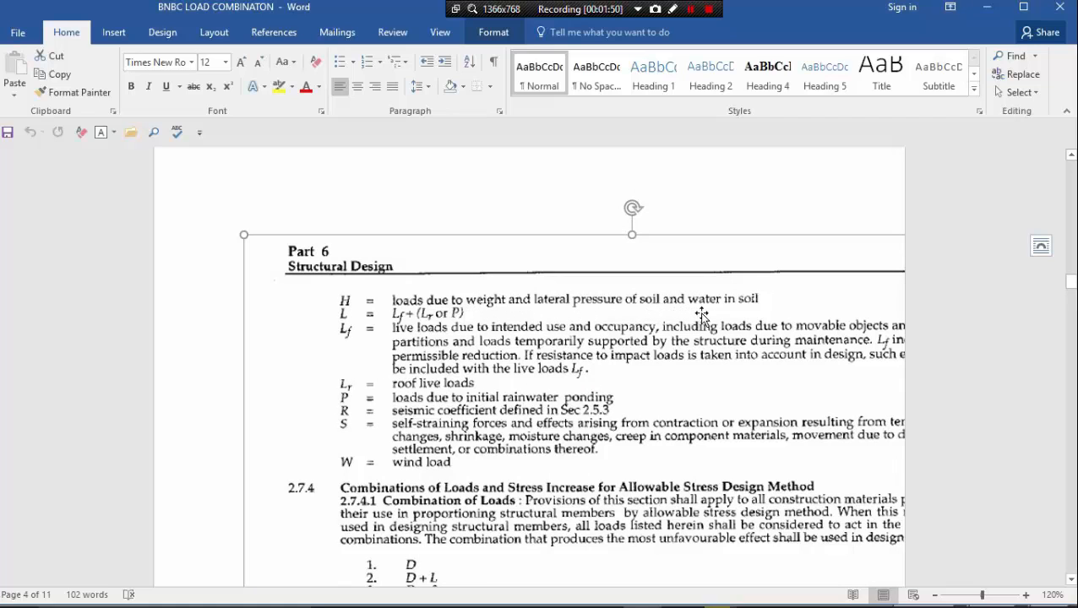
{"action": "scroll", "coordinate": [591, 308], "scroll_direction": "down", "scroll_amount": 3}
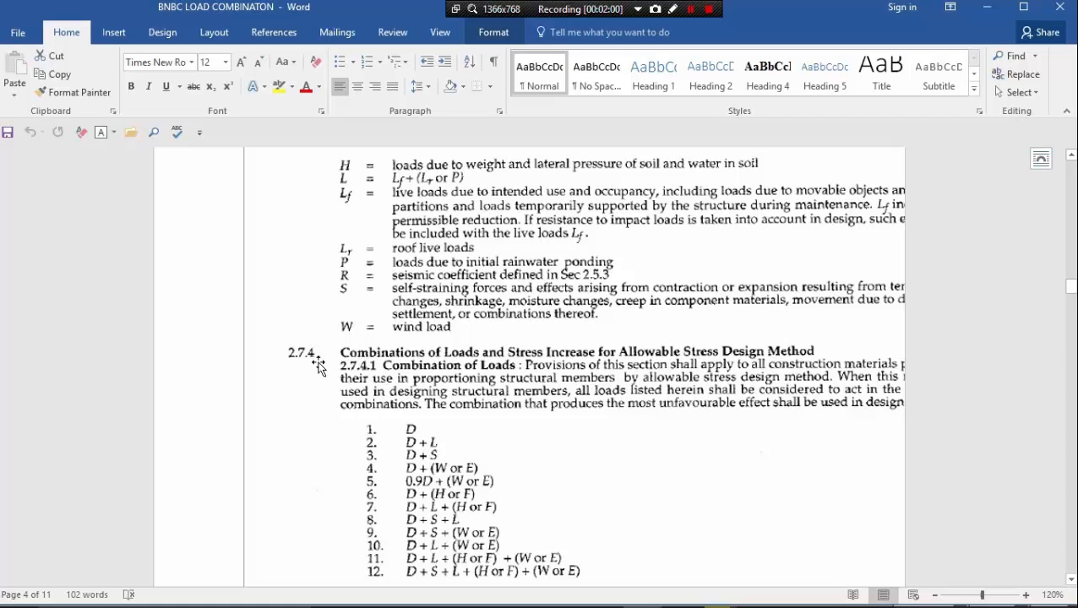
{"action": "scroll", "coordinate": [371, 291], "scroll_direction": "down", "scroll_amount": 1}
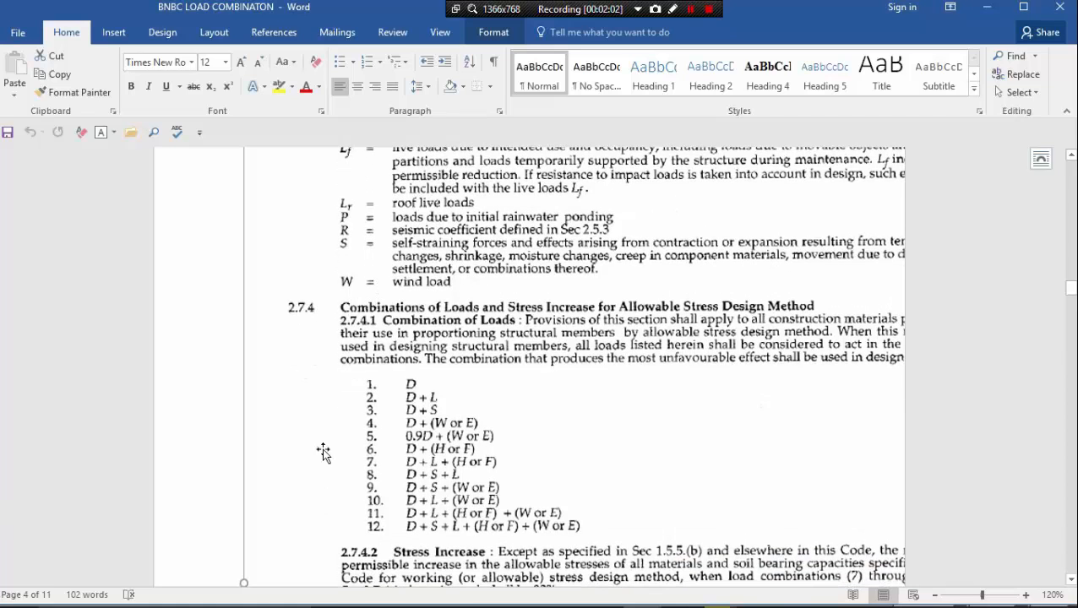
- Examine the strength design load combinations for reinforced concrete and masonry structures in section 2.7.5.1
{"action": "scroll", "coordinate": [341, 385], "scroll_direction": "down", "scroll_amount": 4}
{"action": "scroll", "coordinate": [351, 377], "scroll_direction": "down", "scroll_amount": 7}
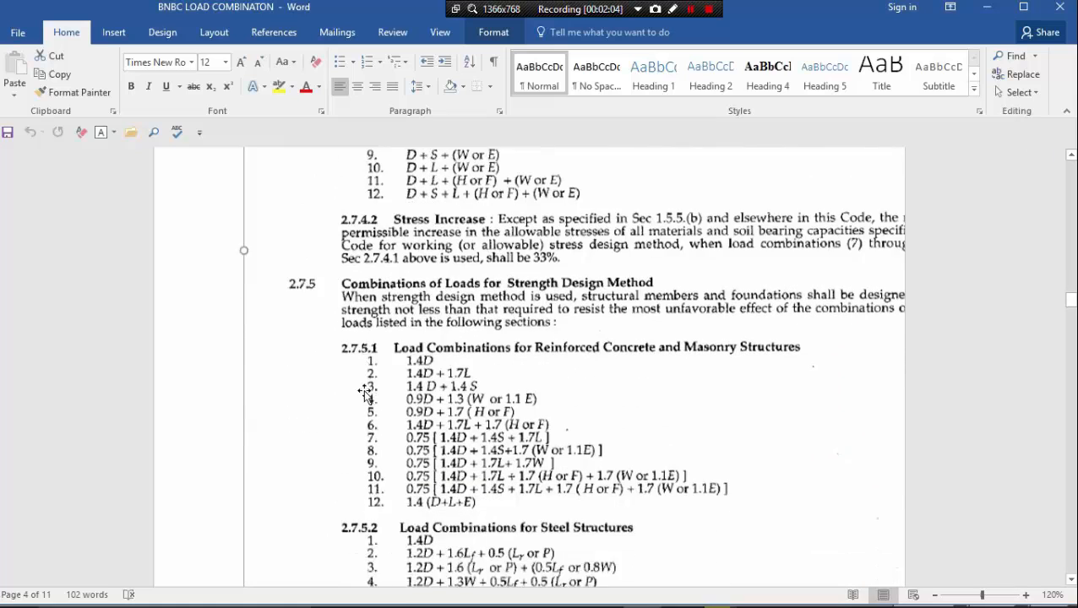
{"action": "scroll", "coordinate": [387, 427], "scroll_direction": "up", "scroll_amount": 3}
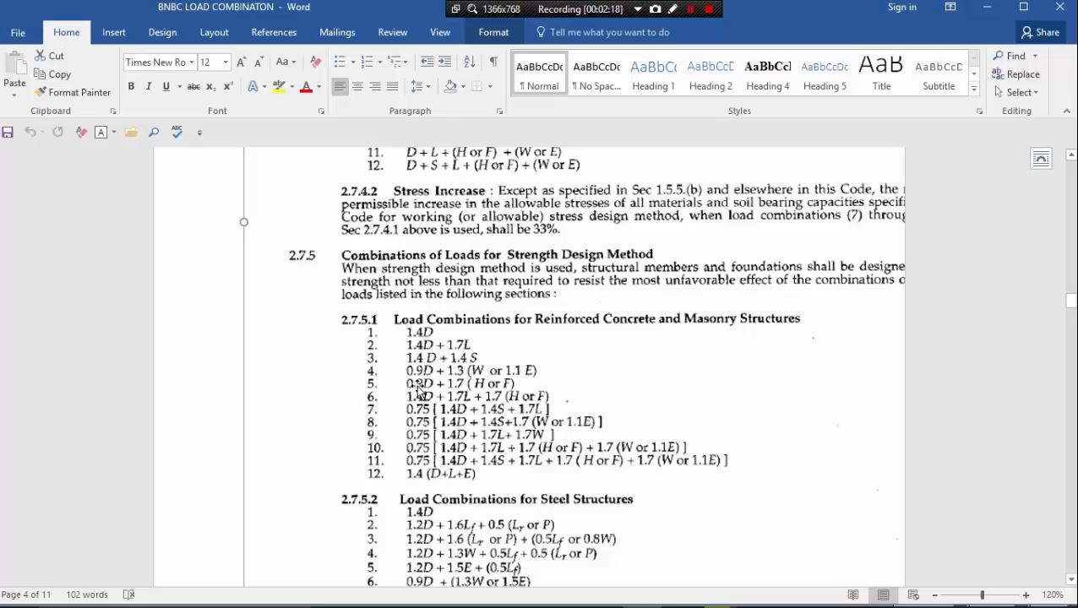
{"action": "scroll", "coordinate": [422, 379], "scroll_direction": "down", "scroll_amount": 1}
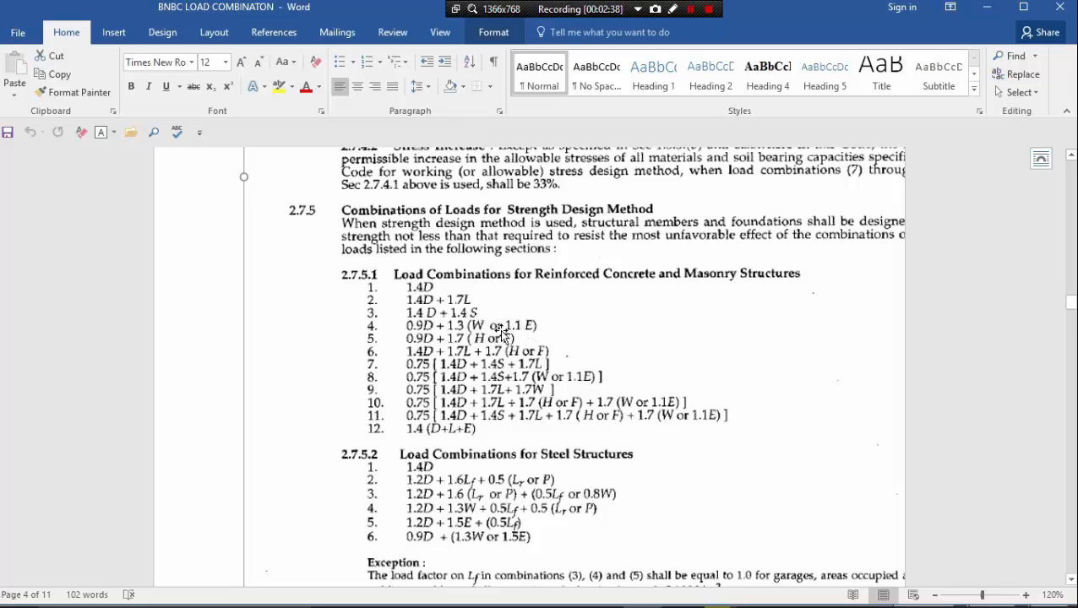
{"action": "scroll", "coordinate": [539, 386], "scroll_direction": "down", "scroll_amount": 1}
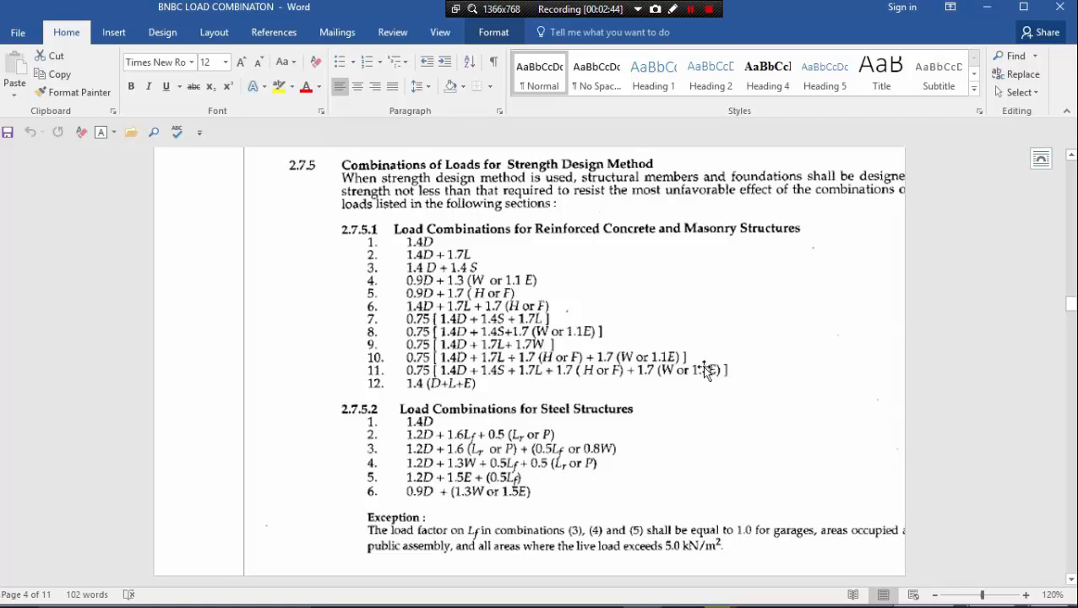
- Switch to the other BNBC Word document and examine its numbered list of load combinations for design
{"action": "mouse_move", "coordinate": [606, 597]}
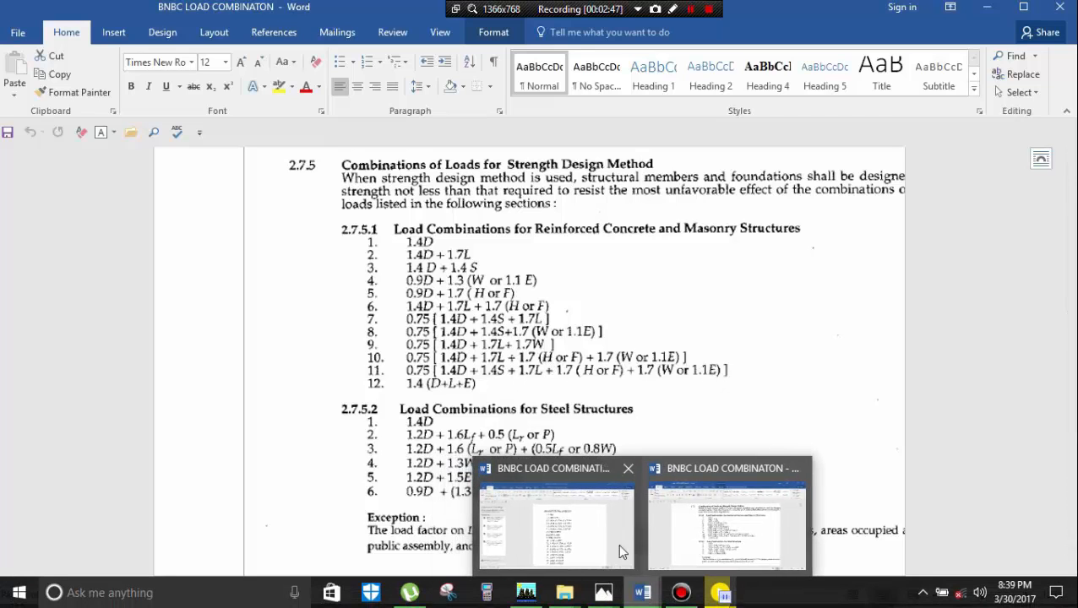
{"action": "left_click", "coordinate": [617, 538]}
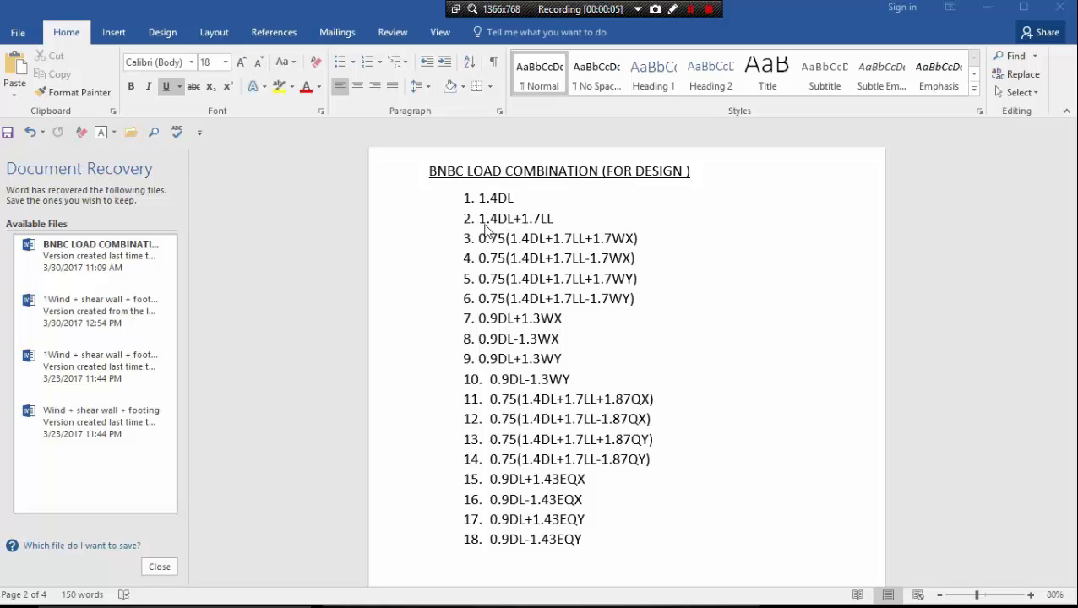
{"action": "scroll", "coordinate": [515, 233], "scroll_direction": "down", "scroll_amount": 1}
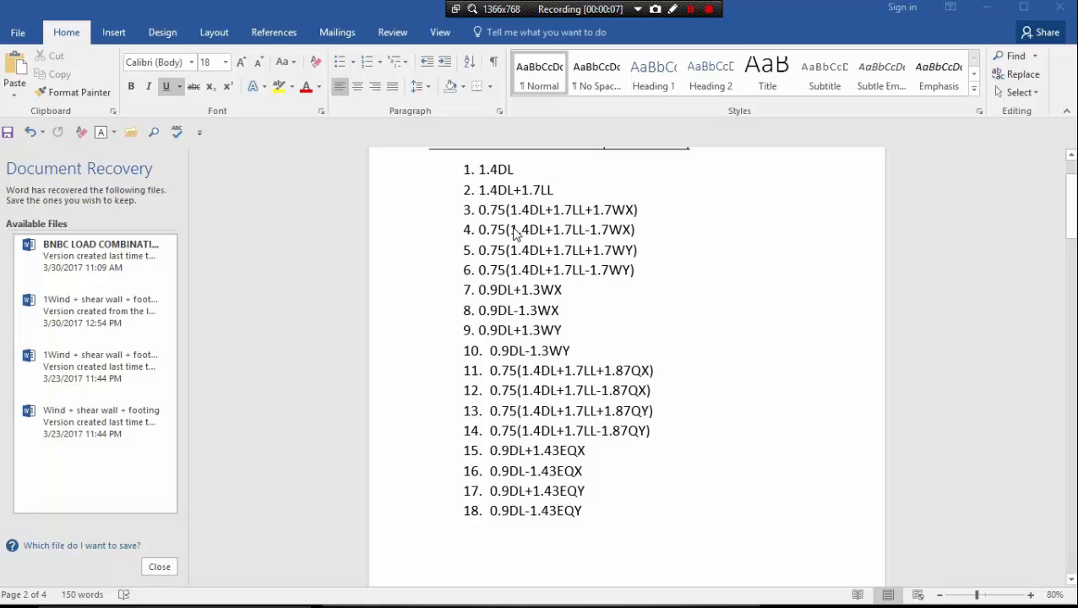
{"action": "scroll", "coordinate": [516, 233], "scroll_direction": "up", "scroll_amount": 2}
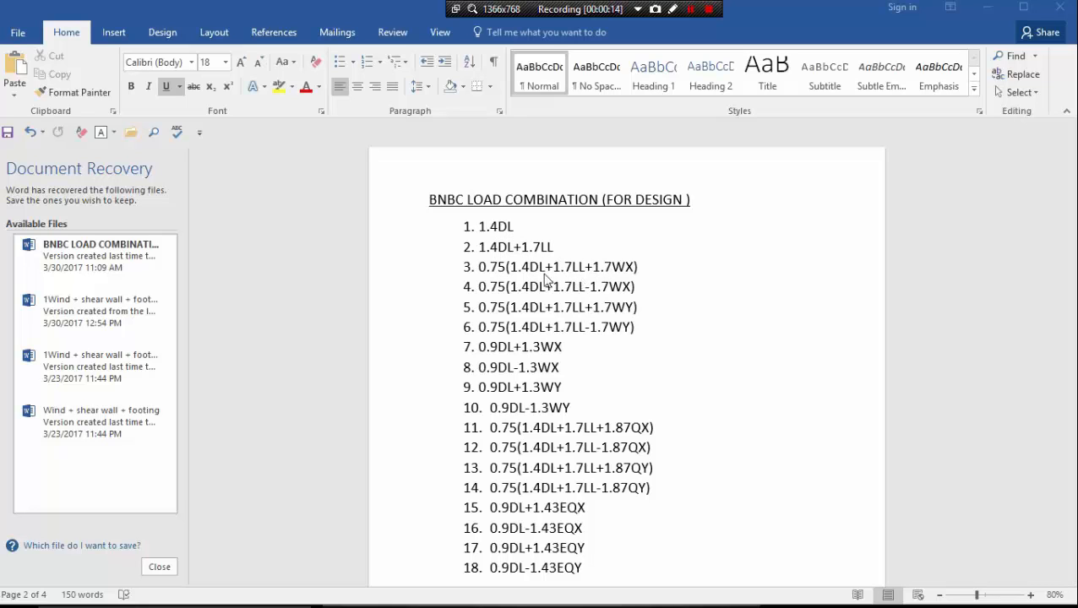
{"action": "scroll", "coordinate": [596, 364], "scroll_direction": "down", "scroll_amount": 10}
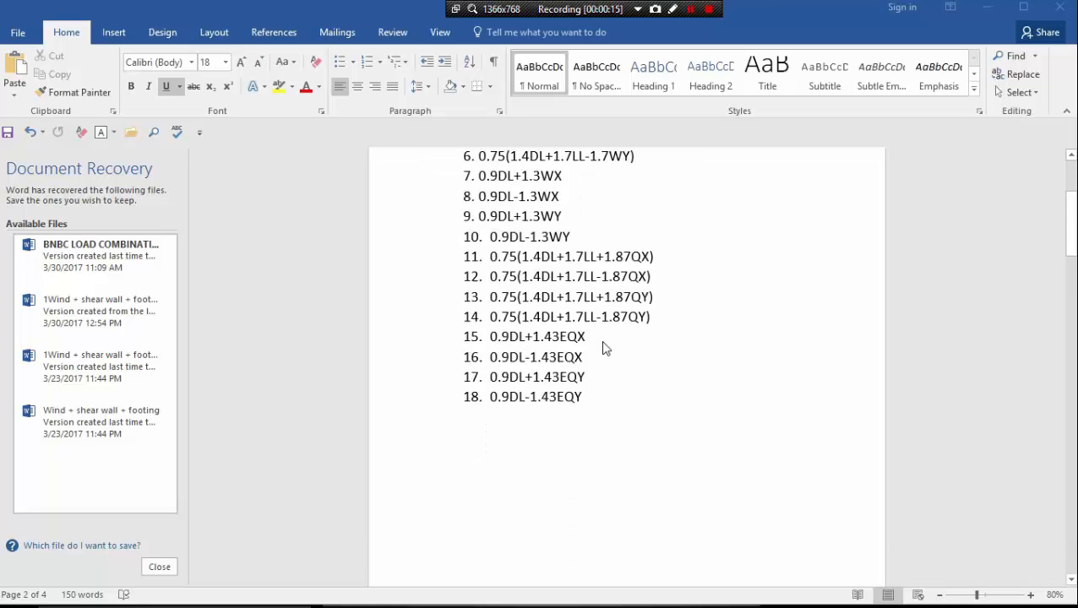
- Examine the calculated values of the 18 load combinations and the UBC 118-99 auto combo numbers in the Word document
{"action": "scroll", "coordinate": [546, 384], "scroll_direction": "down", "scroll_amount": 4}
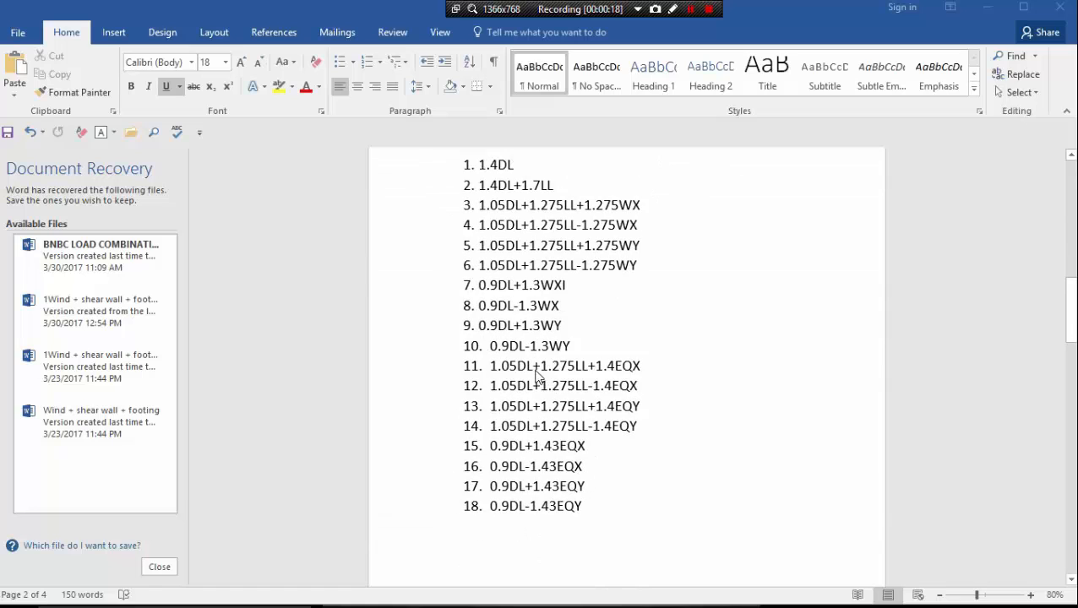
{"action": "scroll", "coordinate": [534, 372], "scroll_direction": "up", "scroll_amount": 1}
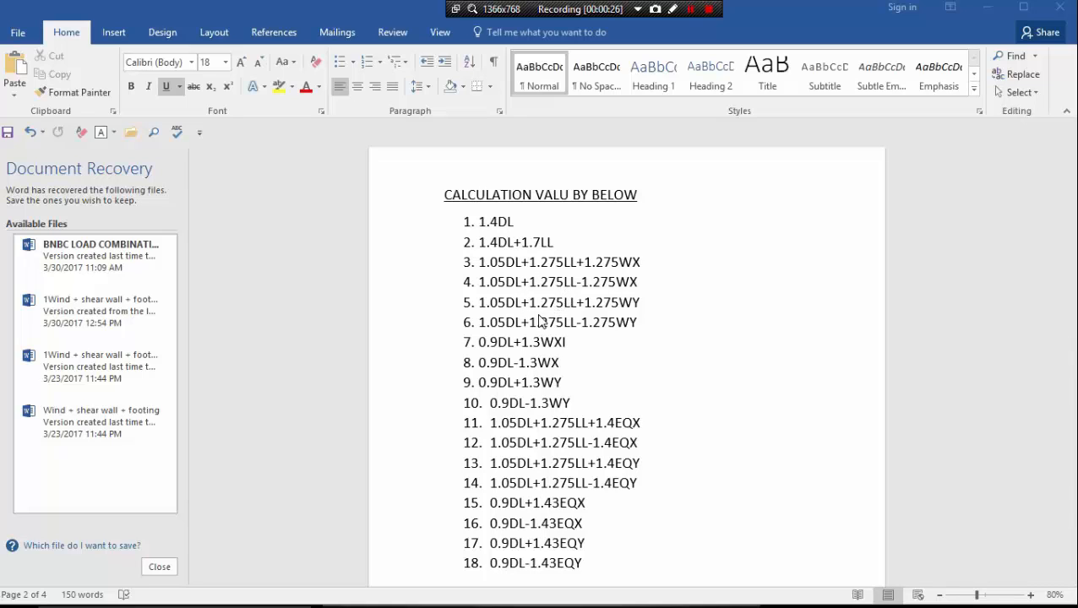
{"action": "scroll", "coordinate": [541, 320], "scroll_direction": "down", "scroll_amount": 6}
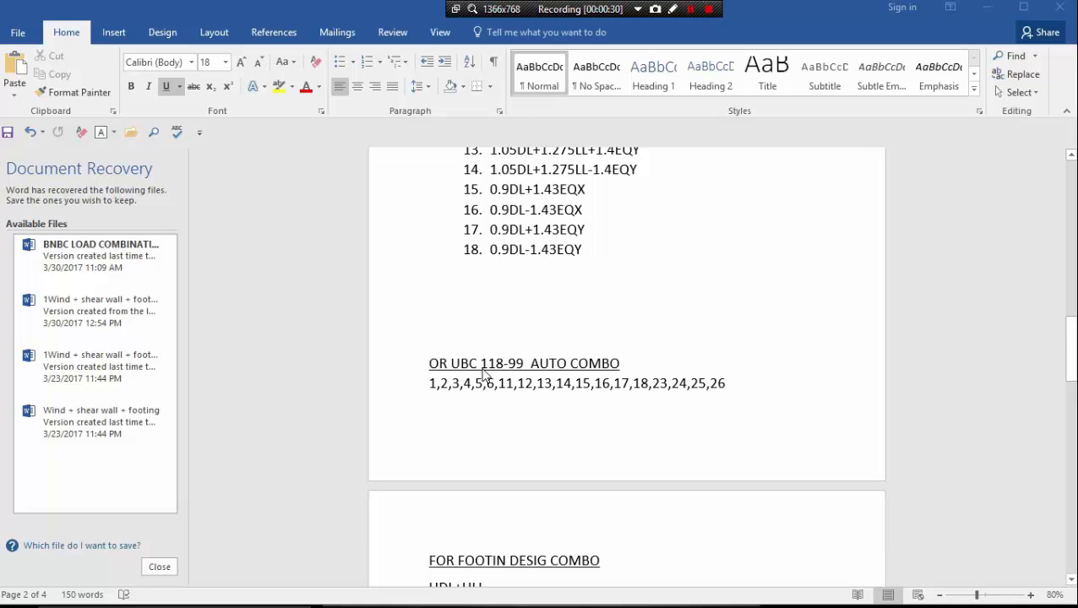
{"action": "scroll", "coordinate": [536, 342], "scroll_direction": "up", "scroll_amount": 3}
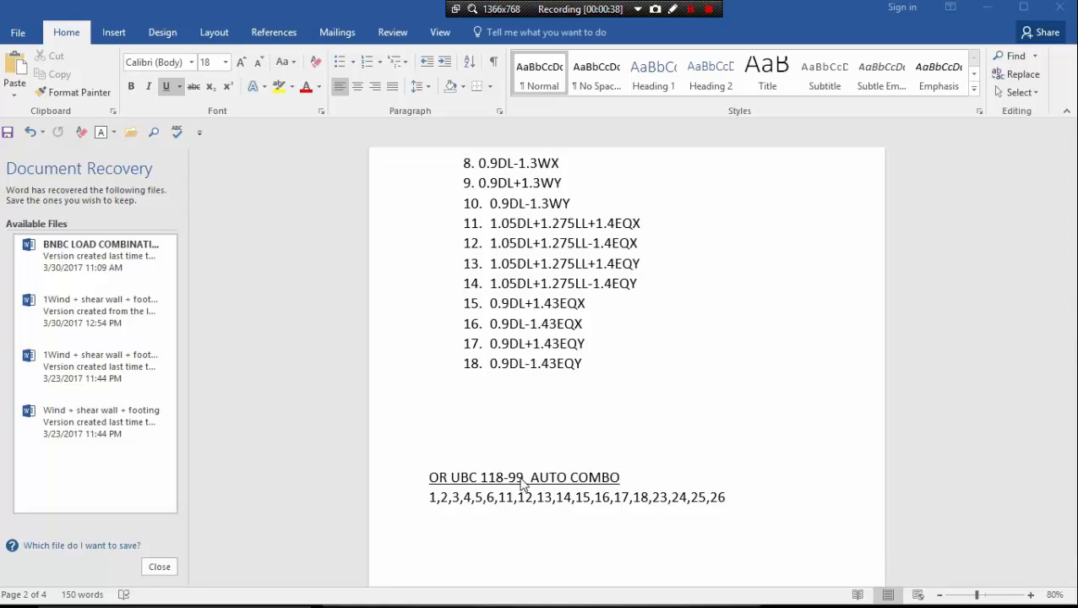
{"action": "scroll", "coordinate": [557, 451], "scroll_direction": "down", "scroll_amount": 1}
{"action": "scroll", "coordinate": [524, 428], "scroll_direction": "up", "scroll_amount": 3}
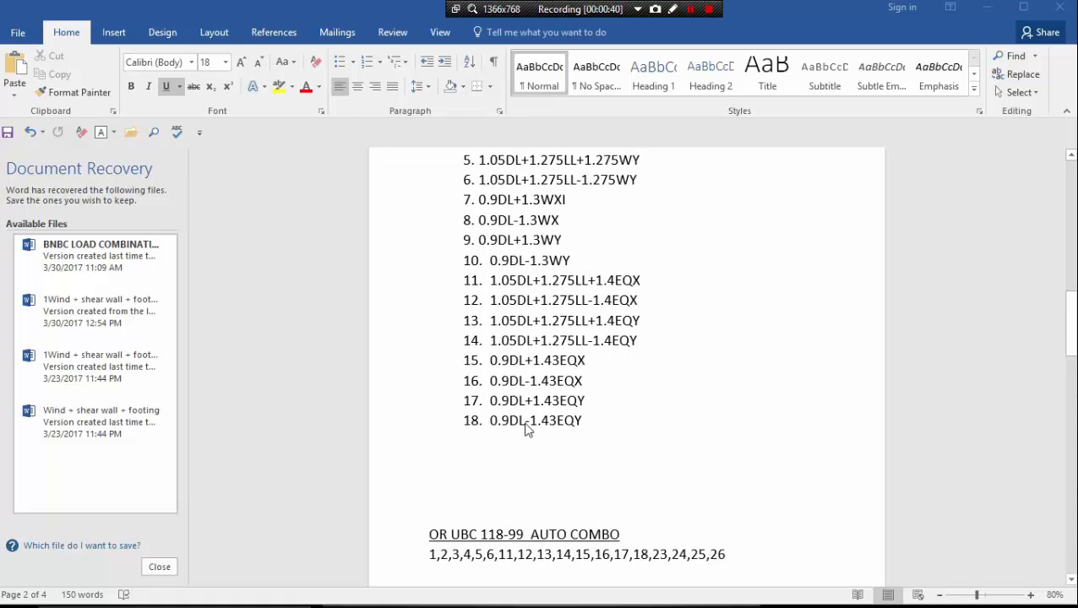
{"action": "scroll", "coordinate": [556, 364], "scroll_direction": "up", "scroll_amount": 1}
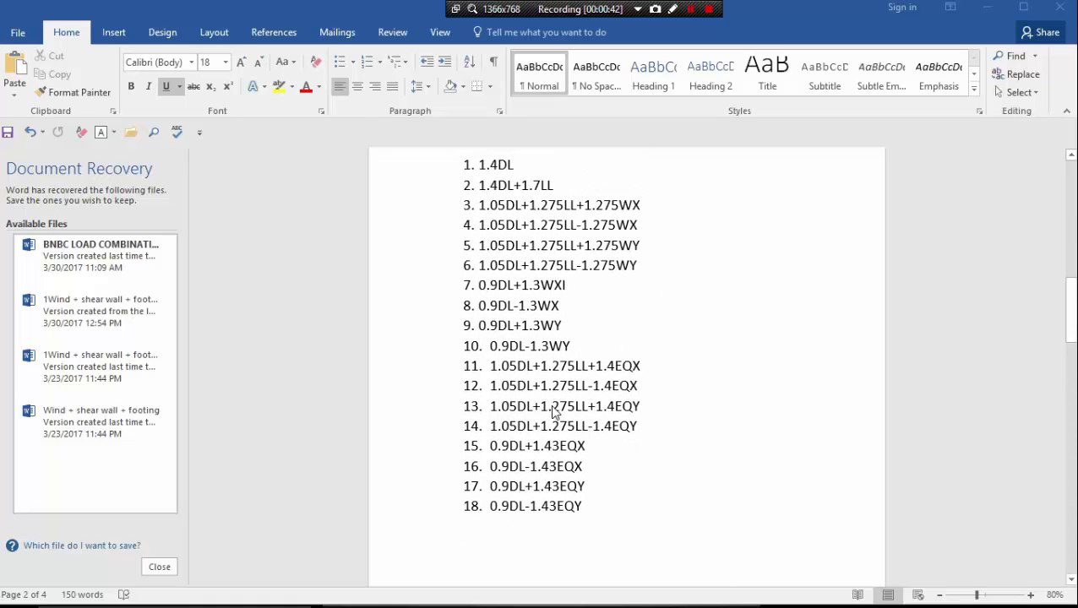
{"action": "scroll", "coordinate": [558, 401], "scroll_direction": "down", "scroll_amount": 3}
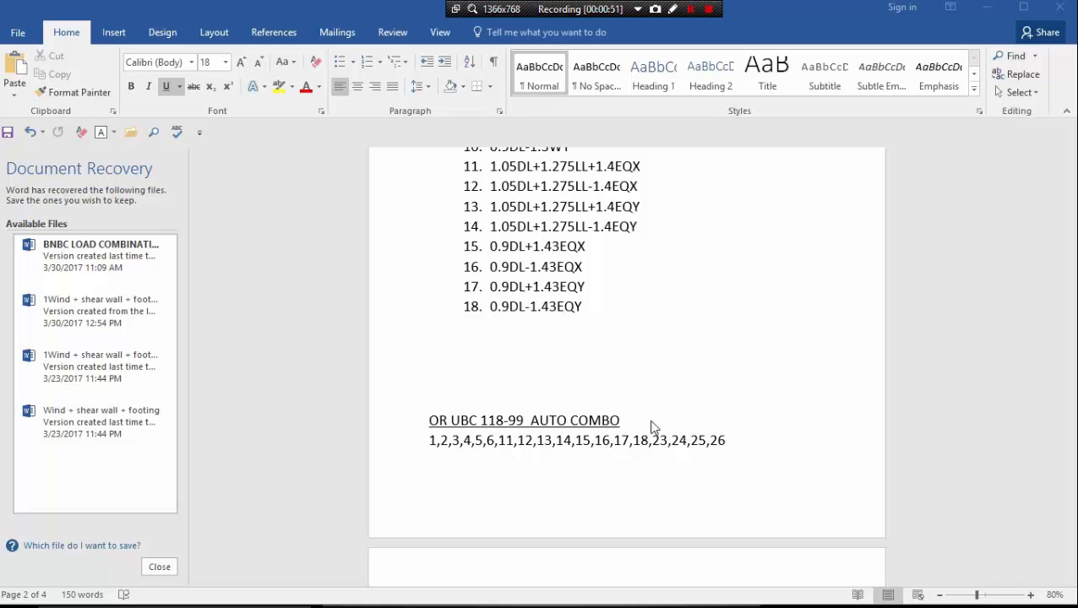
{"action": "scroll", "coordinate": [635, 432], "scroll_direction": "up", "scroll_amount": 4}
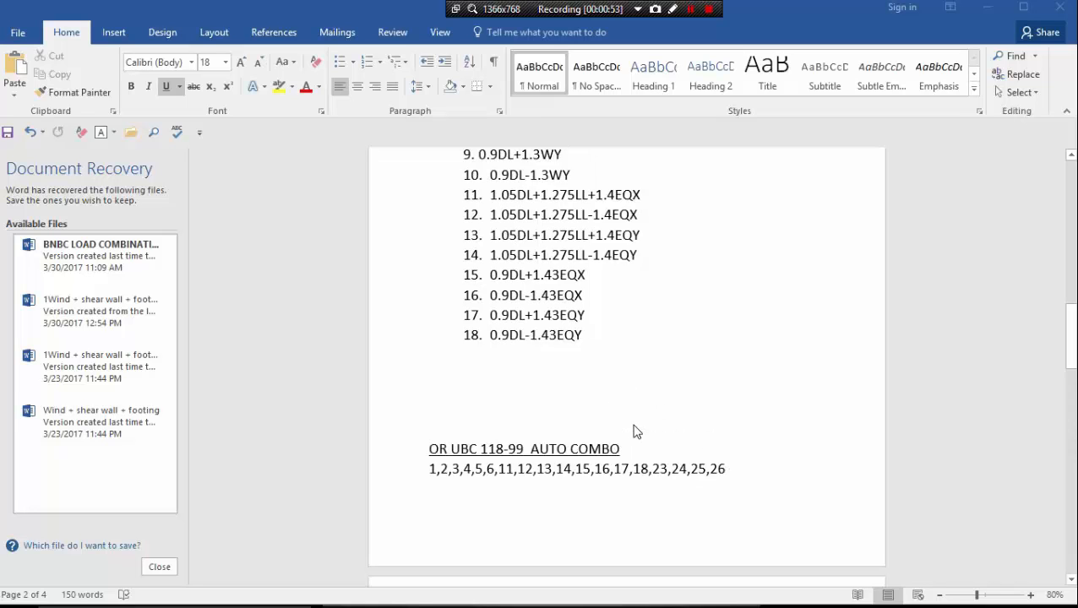
{"action": "scroll", "coordinate": [636, 432], "scroll_direction": "down", "scroll_amount": 3}
{"action": "scroll", "coordinate": [642, 464], "scroll_direction": "up", "scroll_amount": 4}
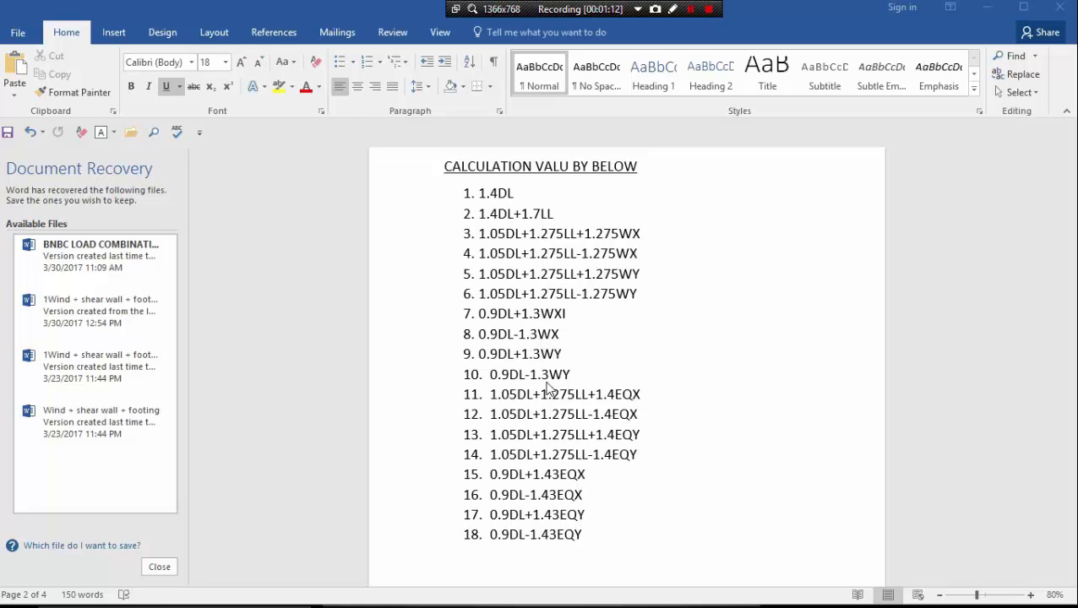
{"action": "left_click", "coordinate": [690, 9]}
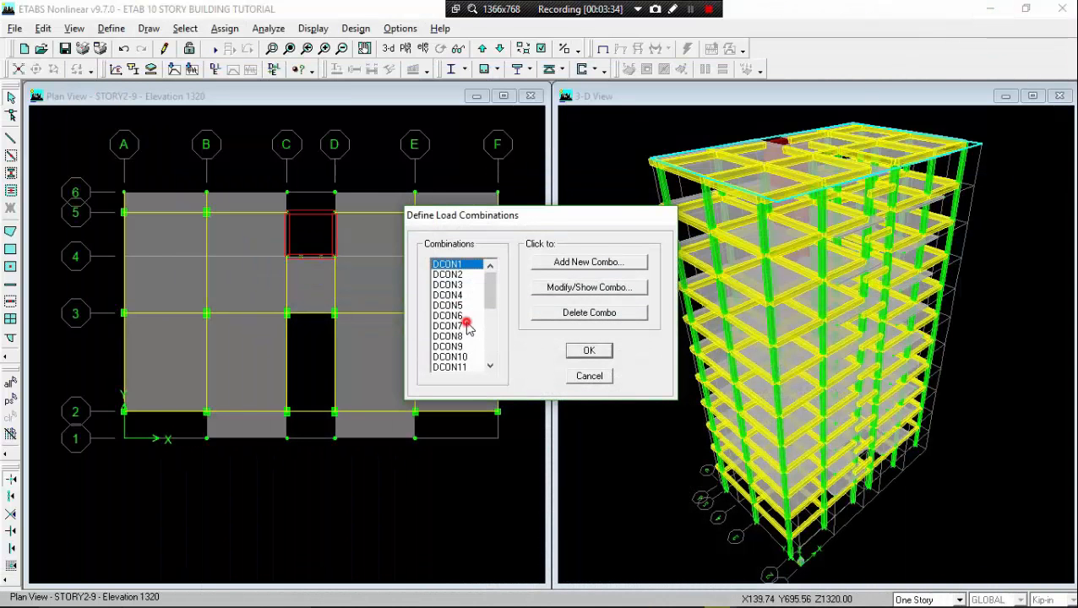
- Switch to ETABS and delete load combinations DCON7 through DCON10
{"action": "left_click", "coordinate": [465, 325]}
{"action": "left_click", "coordinate": [576, 313]}
{"action": "left_click", "coordinate": [577, 312]}
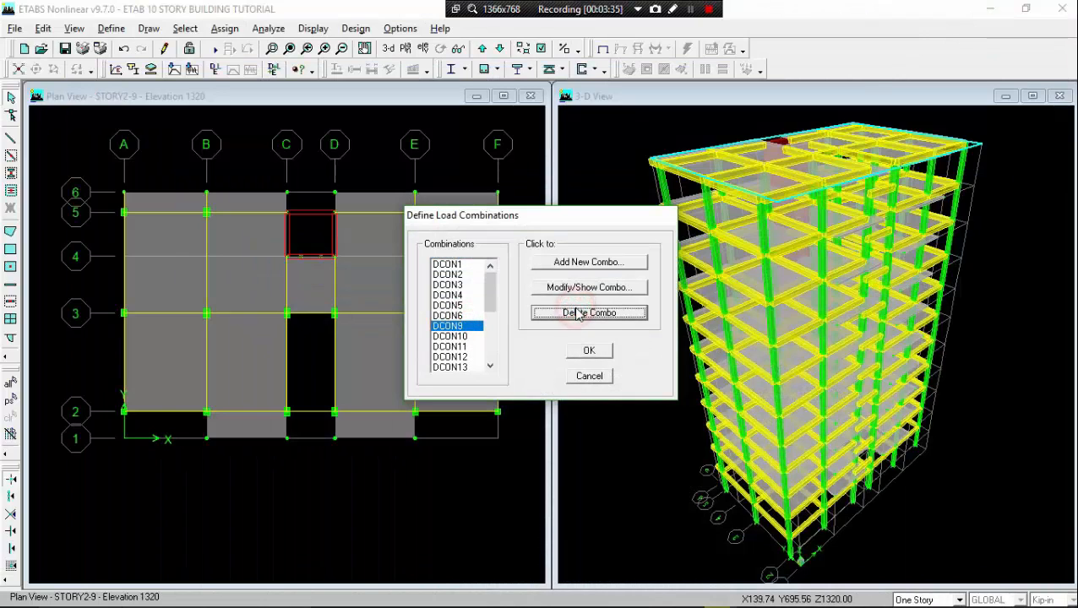
{"action": "left_click", "coordinate": [577, 312]}
- Delete load combinations DCON19 through DCON22
{"action": "left_click_drag", "start_coordinate": [491, 296], "coordinate": [486, 332]}
{"action": "left_click", "coordinate": [460, 315]}
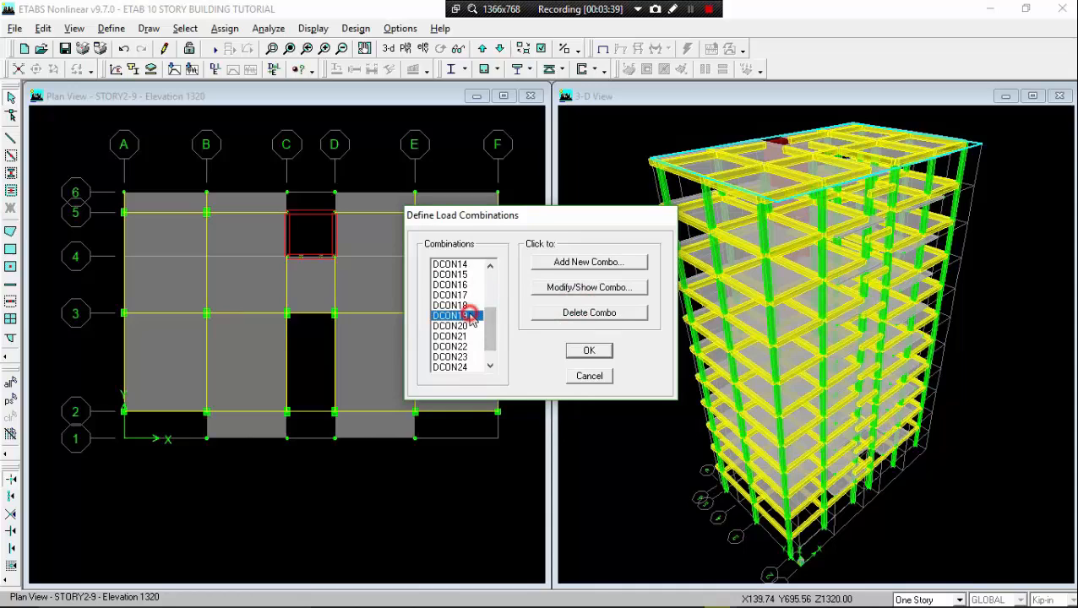
{"action": "left_click", "coordinate": [577, 312]}
{"action": "left_click", "coordinate": [579, 314]}
{"action": "left_click", "coordinate": [580, 314]}
{"action": "left_click", "coordinate": [579, 314]}
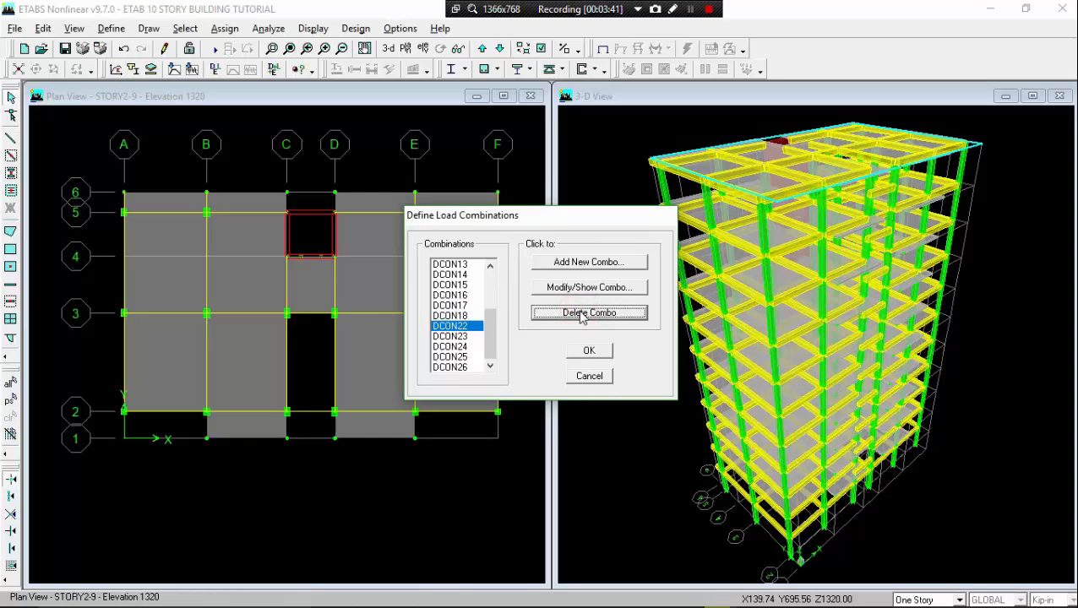
- Check the load cases and scale factors that make up combinations DCON1 and DCON2
{"action": "left_click_drag", "start_coordinate": [491, 329], "coordinate": [491, 294]}
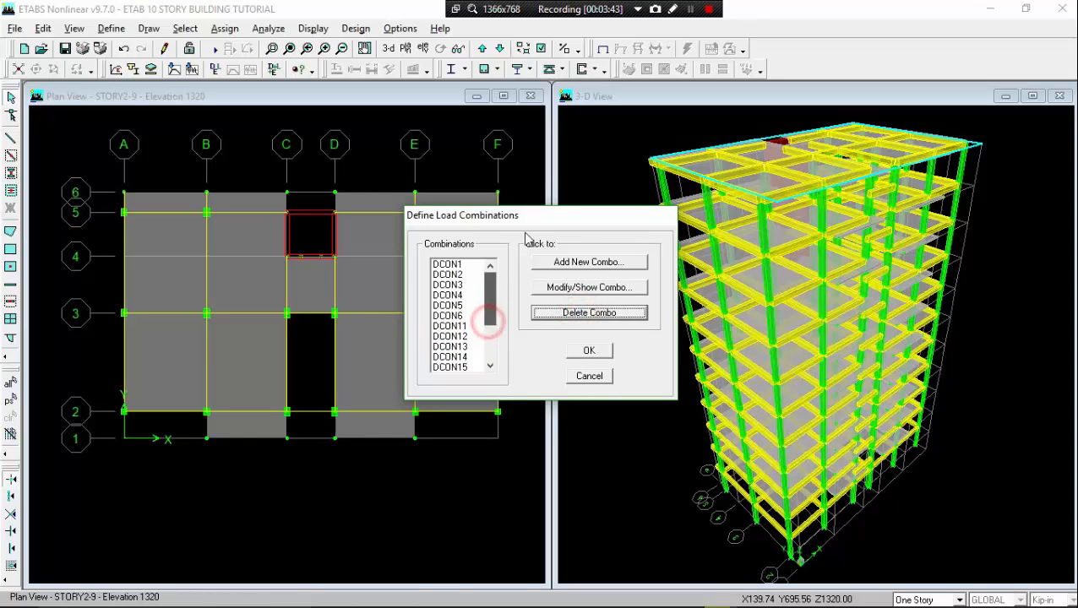
{"action": "left_click", "coordinate": [451, 265]}
{"action": "left_click", "coordinate": [565, 288]}
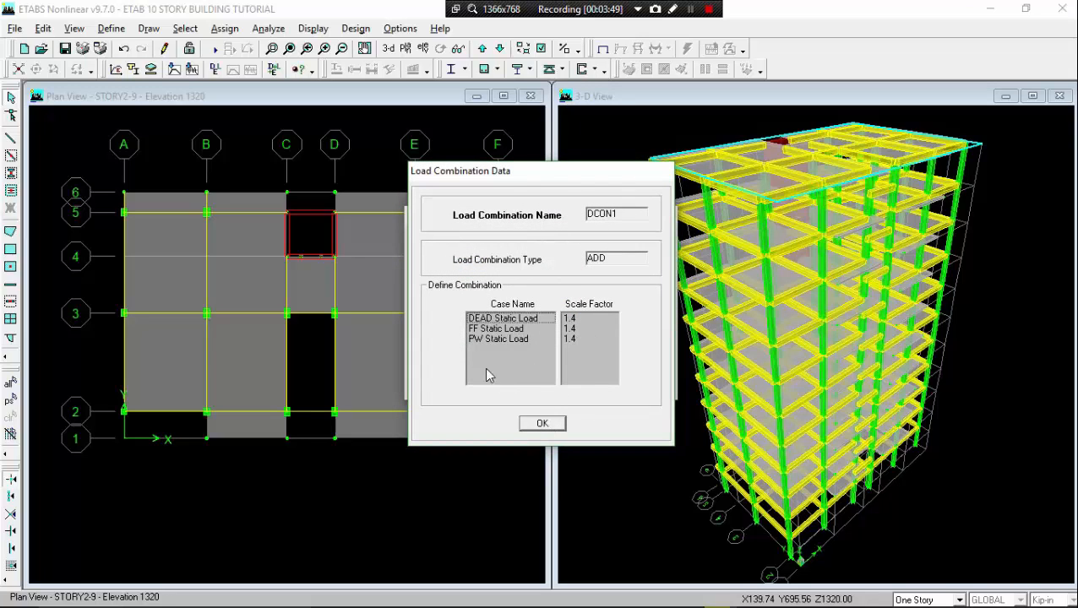
{"action": "left_click", "coordinate": [542, 423]}
{"action": "left_click", "coordinate": [456, 274]}
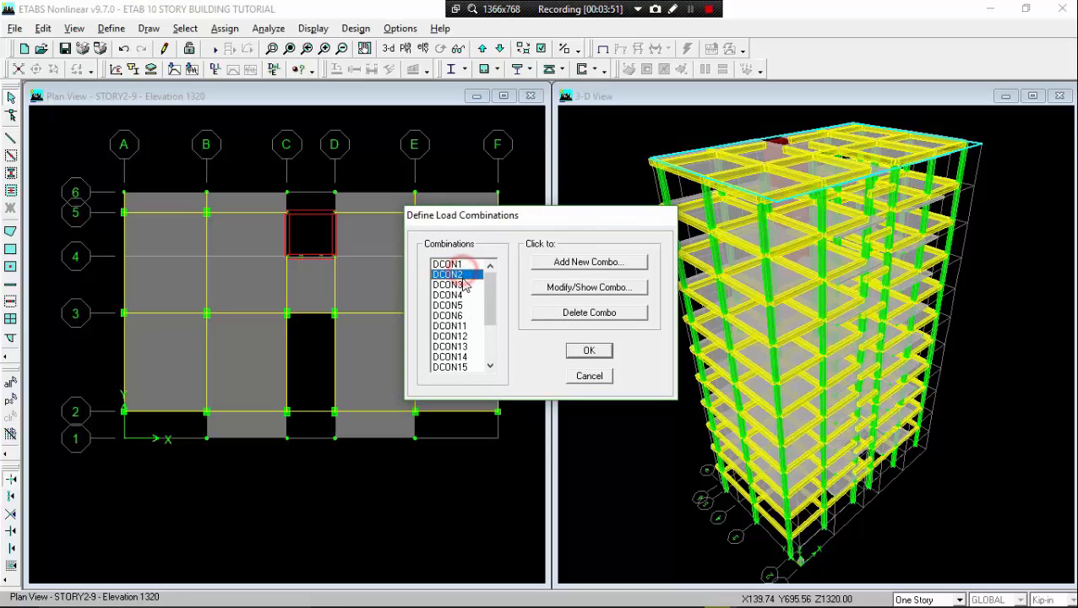
{"action": "left_click", "coordinate": [578, 288]}
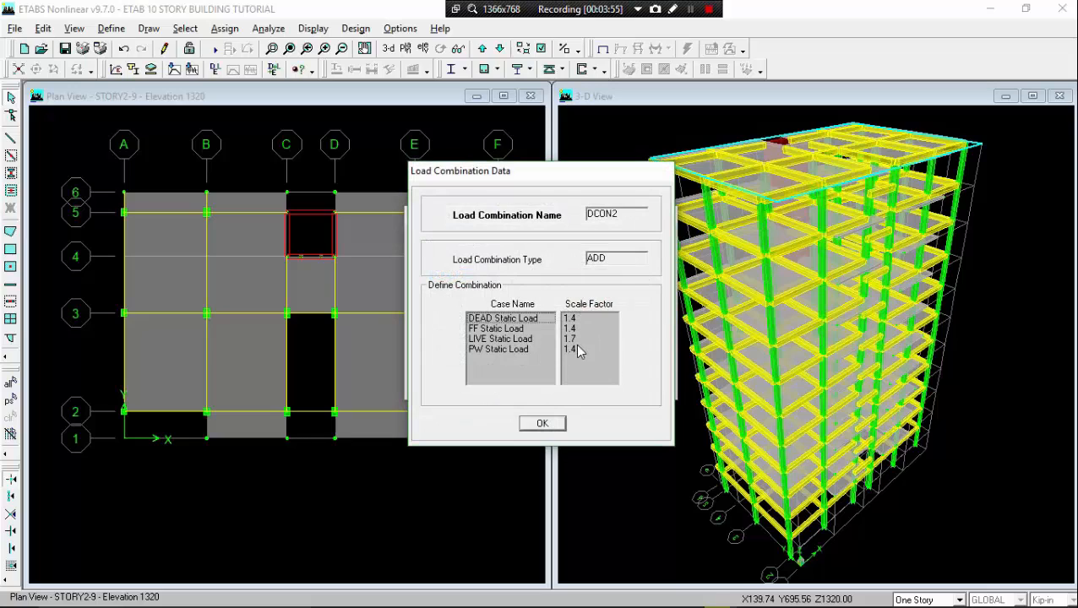
{"action": "left_click", "coordinate": [545, 425]}
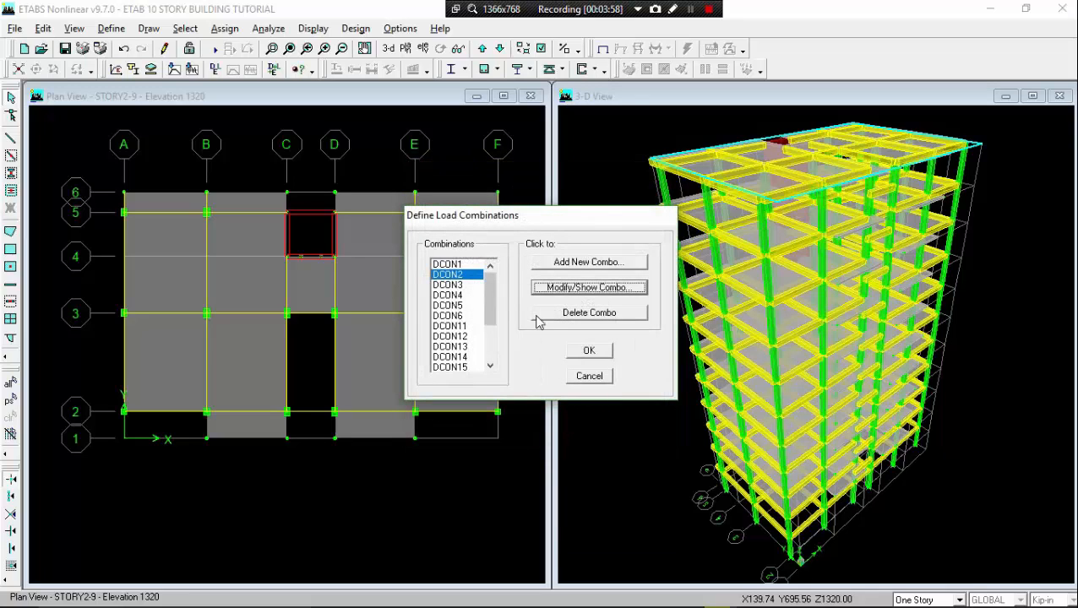
- Add a new load combination named ENVD and set its combination type to ENVE
{"action": "left_click_drag", "start_coordinate": [544, 221], "coordinate": [520, 221]}
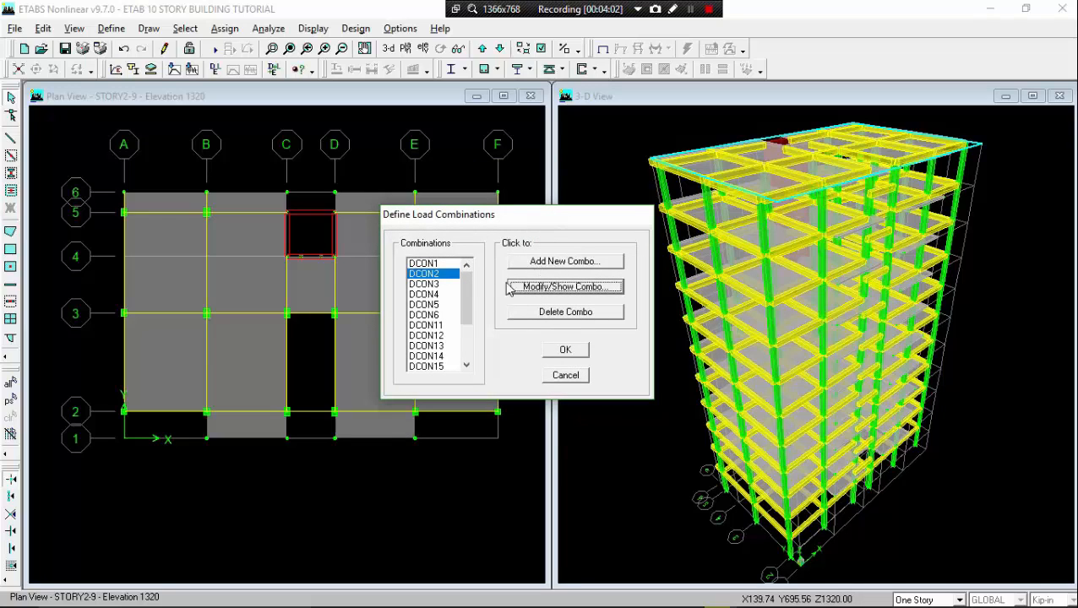
{"action": "left_click_drag", "start_coordinate": [473, 304], "coordinate": [468, 271]}
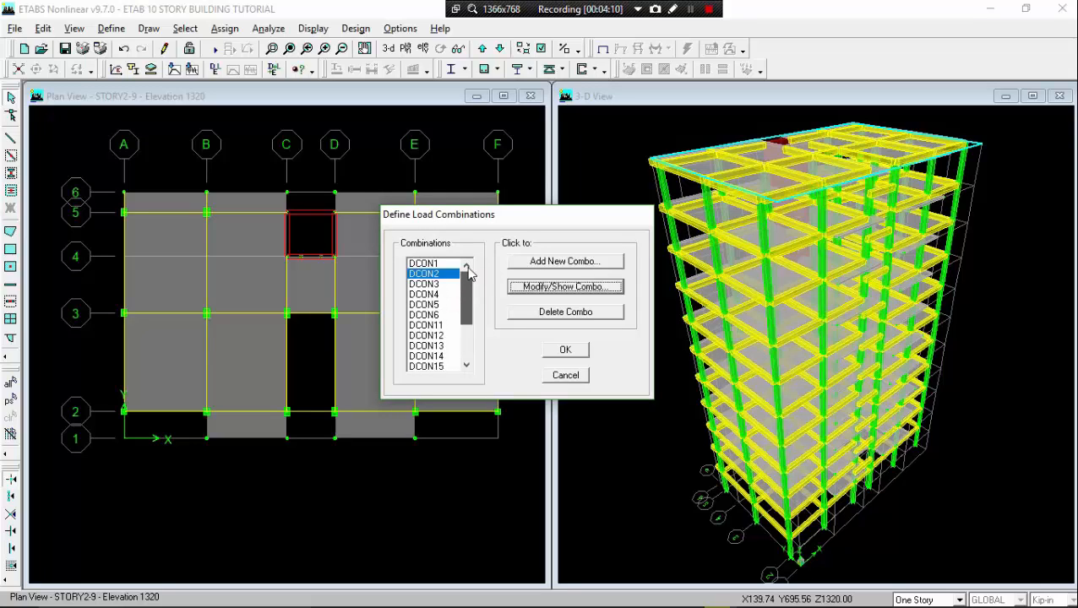
{"action": "left_click", "coordinate": [532, 264]}
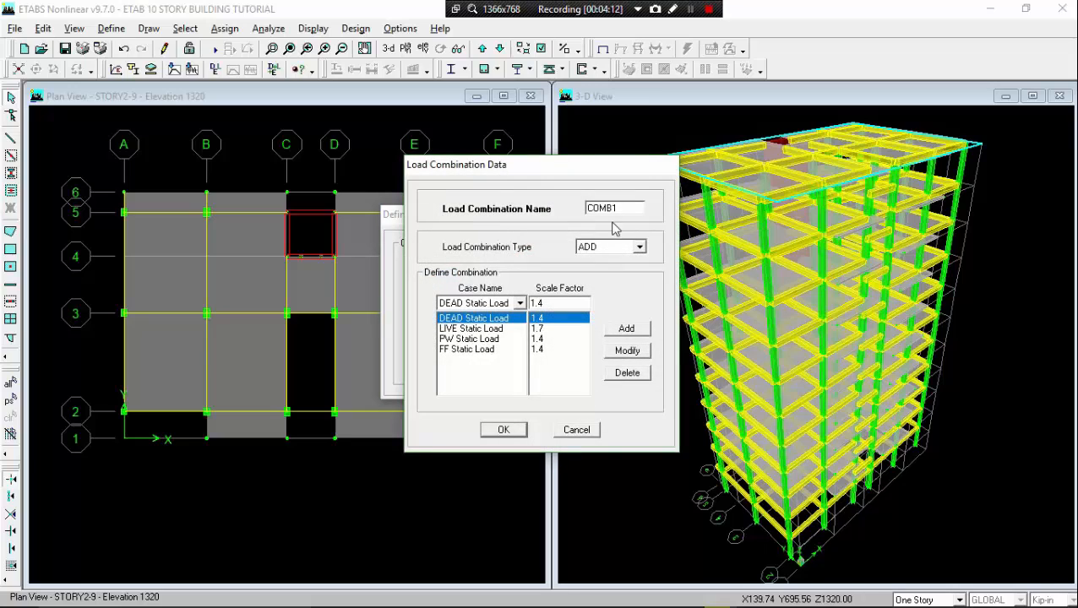
{"action": "left_click", "coordinate": [620, 207]}
{"action": "left_click", "coordinate": [619, 207]}
{"action": "left_click", "coordinate": [639, 246]}
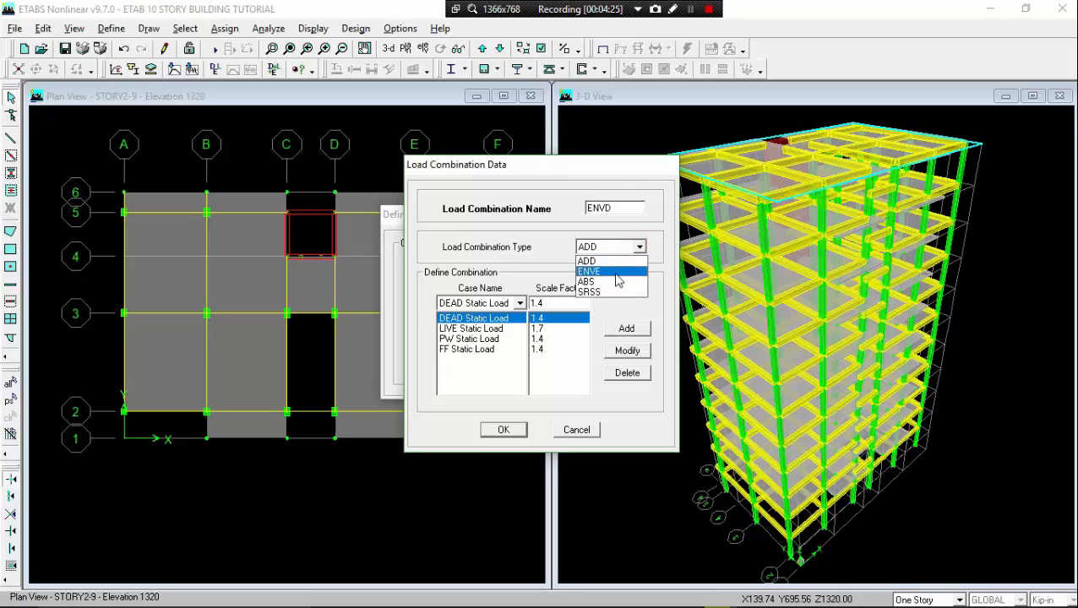
{"action": "left_click", "coordinate": [616, 273]}
- Remove the default DEAD, LIVE, PW and FF static load cases from the ENVD combination
{"action": "left_click", "coordinate": [499, 349]}
{"action": "left_click", "coordinate": [626, 370]}
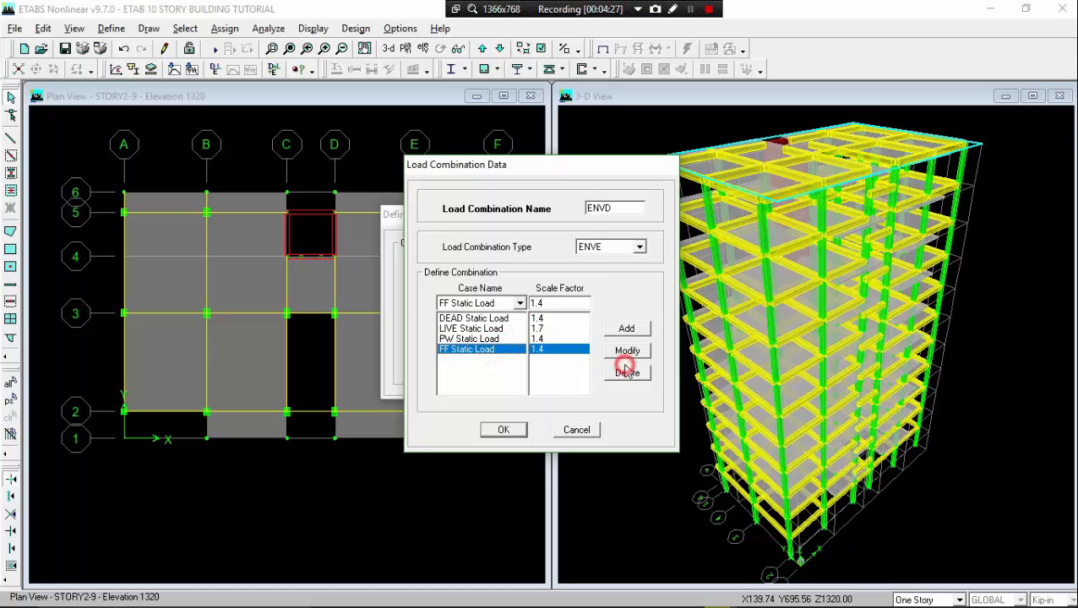
{"action": "left_click", "coordinate": [626, 370]}
{"action": "left_click", "coordinate": [626, 370]}
{"action": "left_click", "coordinate": [626, 370]}
{"action": "left_click", "coordinate": [626, 370]}
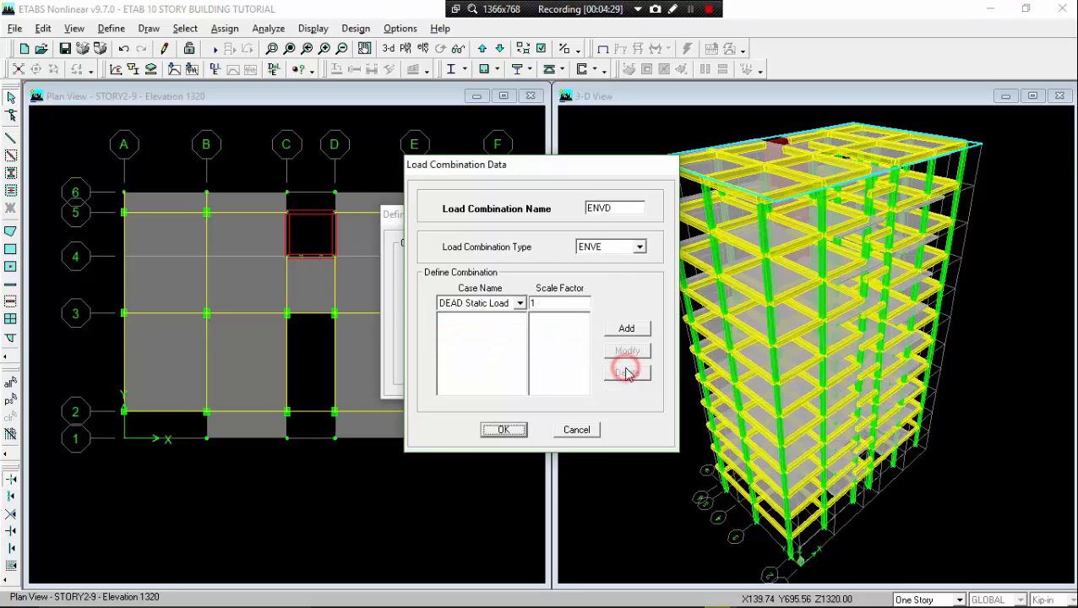
- Add the DCON1 and DCON2 combos to the ENVD combination with a scale factor of 1
{"action": "left_click", "coordinate": [521, 303]}
{"action": "scroll", "coordinate": [509, 359], "scroll_direction": "down", "scroll_amount": 2}
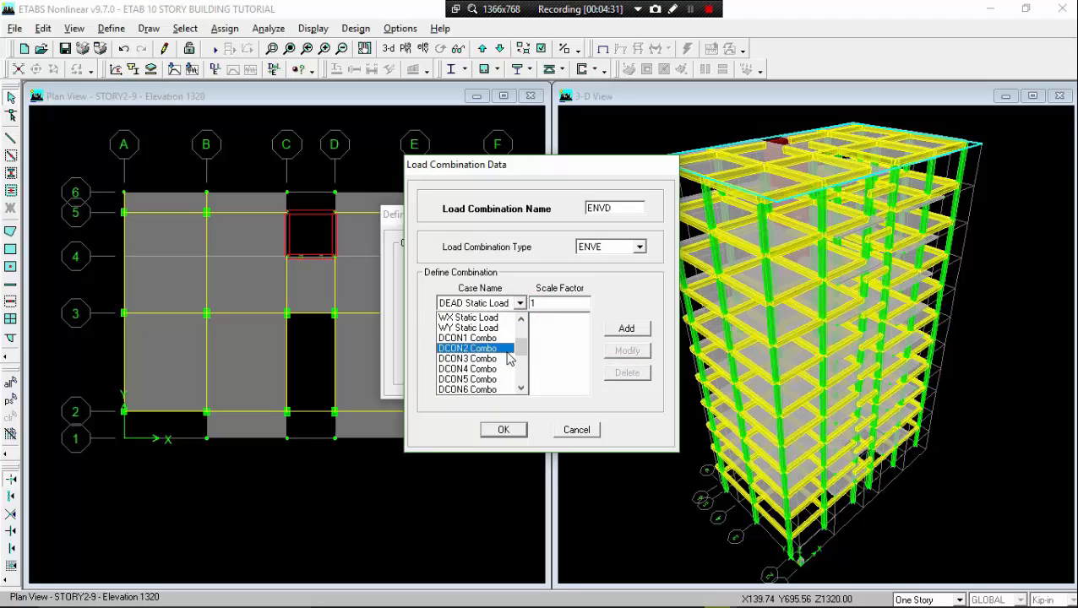
{"action": "left_click", "coordinate": [497, 338]}
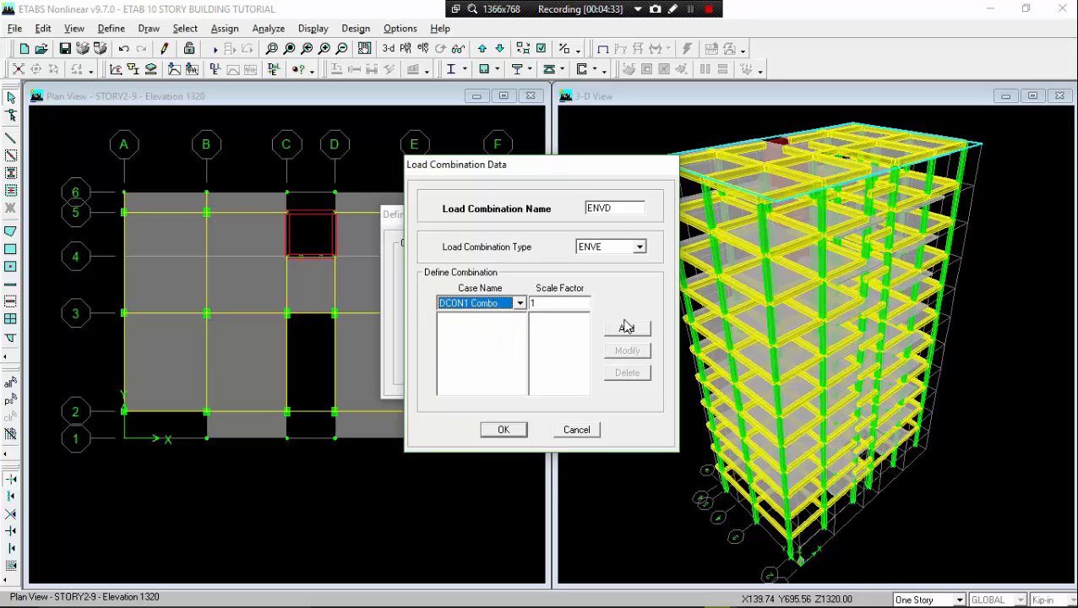
{"action": "left_click", "coordinate": [626, 329]}
{"action": "left_click", "coordinate": [519, 302]}
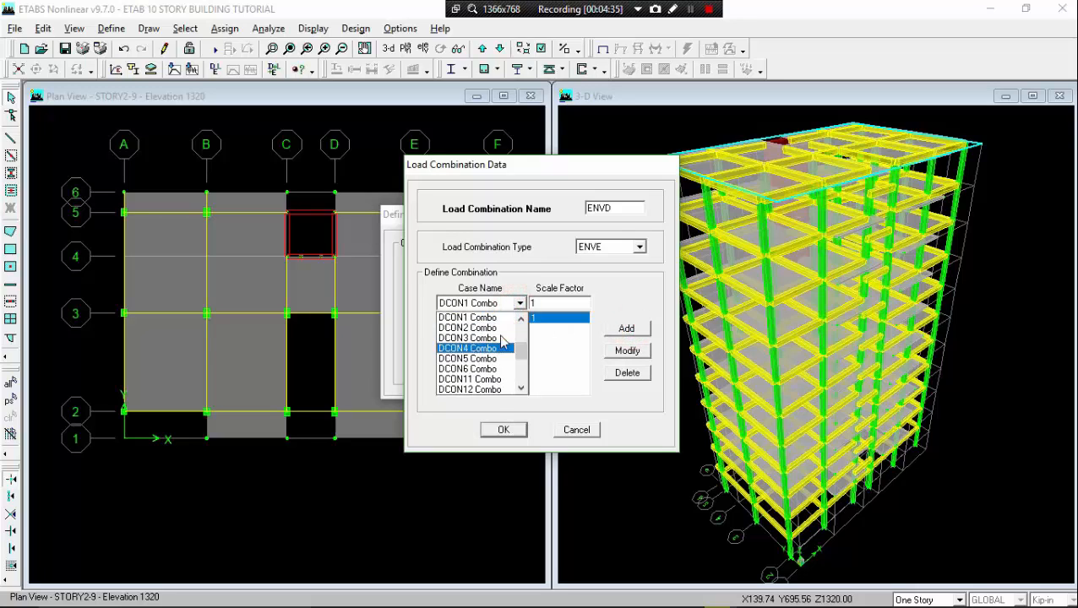
{"action": "left_click", "coordinate": [499, 333]}
{"action": "left_click", "coordinate": [627, 327]}
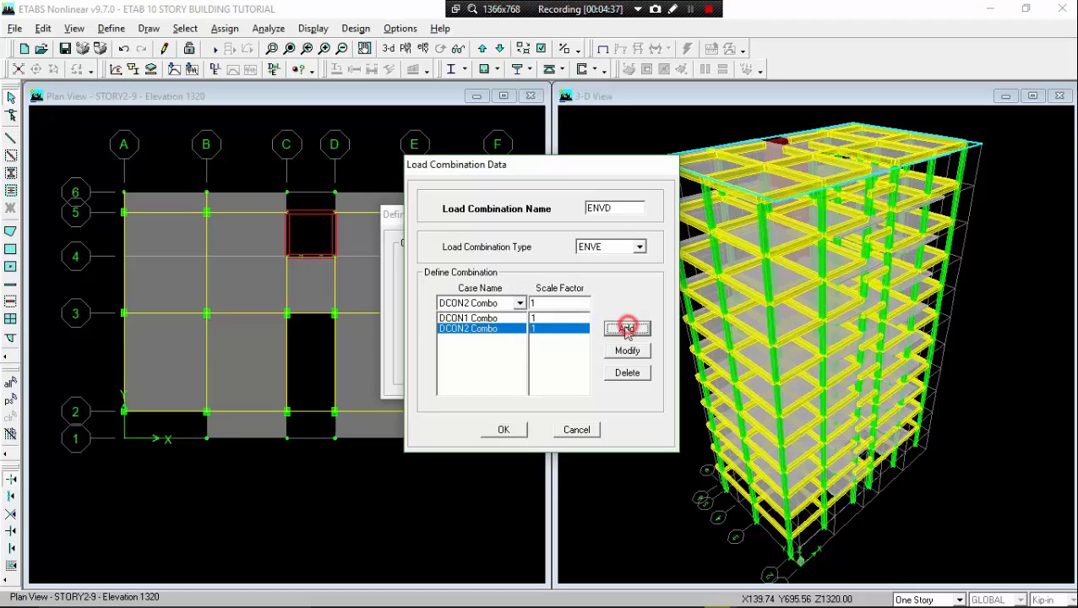
- Add the DCON3, DCON4 and DCON5 combos to ENVD with a scale factor of 1
{"action": "left_click", "coordinate": [519, 302]}
{"action": "left_click", "coordinate": [494, 328]}
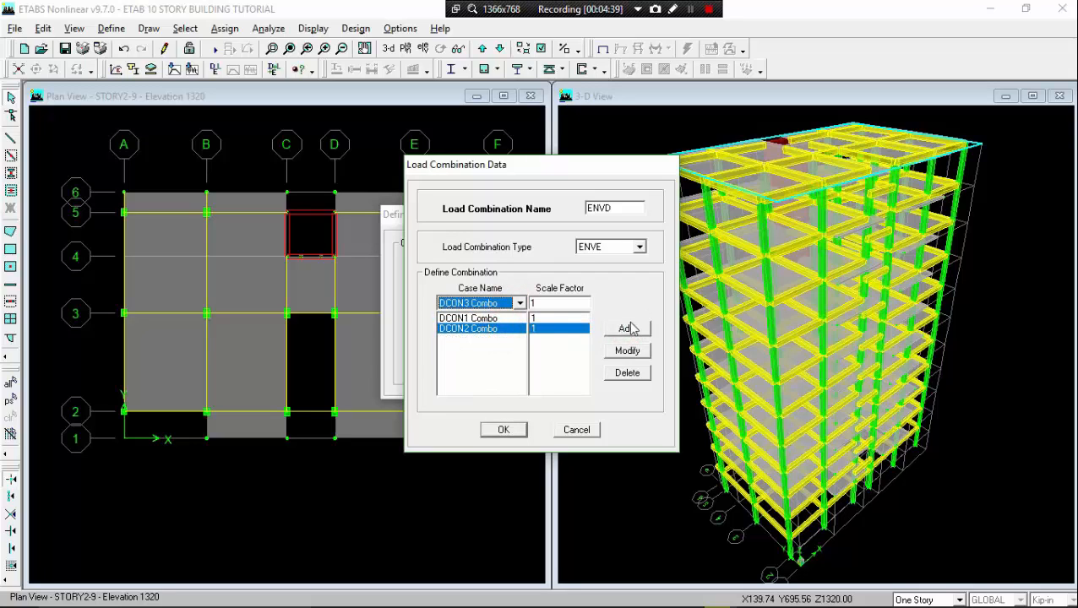
{"action": "left_click", "coordinate": [626, 329]}
{"action": "left_click", "coordinate": [518, 302]}
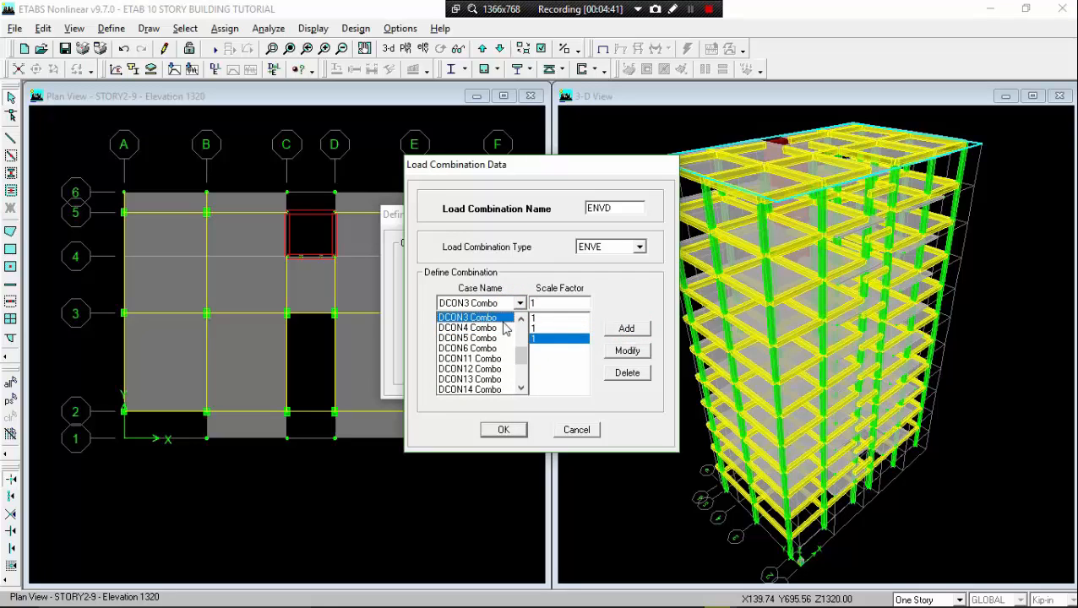
{"action": "left_click", "coordinate": [494, 329]}
{"action": "left_click", "coordinate": [634, 329]}
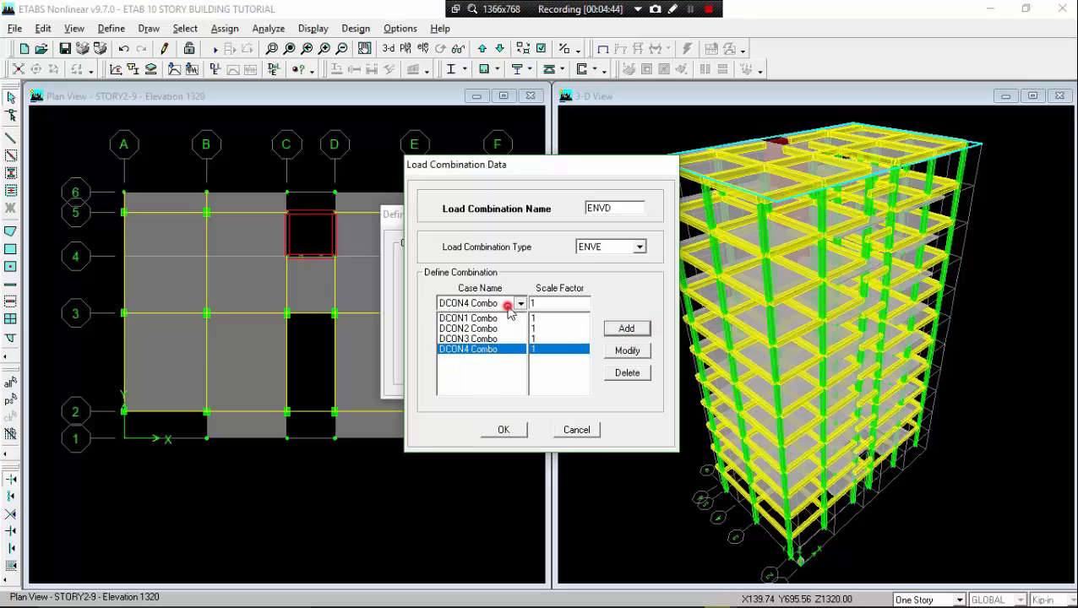
{"action": "left_click", "coordinate": [520, 302]}
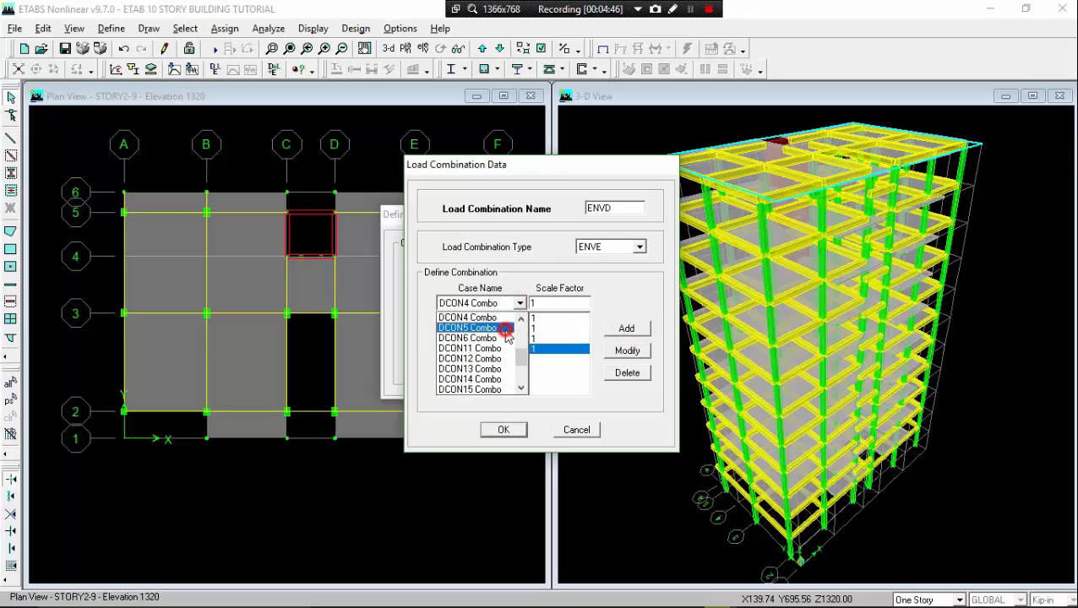
{"action": "left_click", "coordinate": [505, 331]}
{"action": "left_click", "coordinate": [627, 329]}
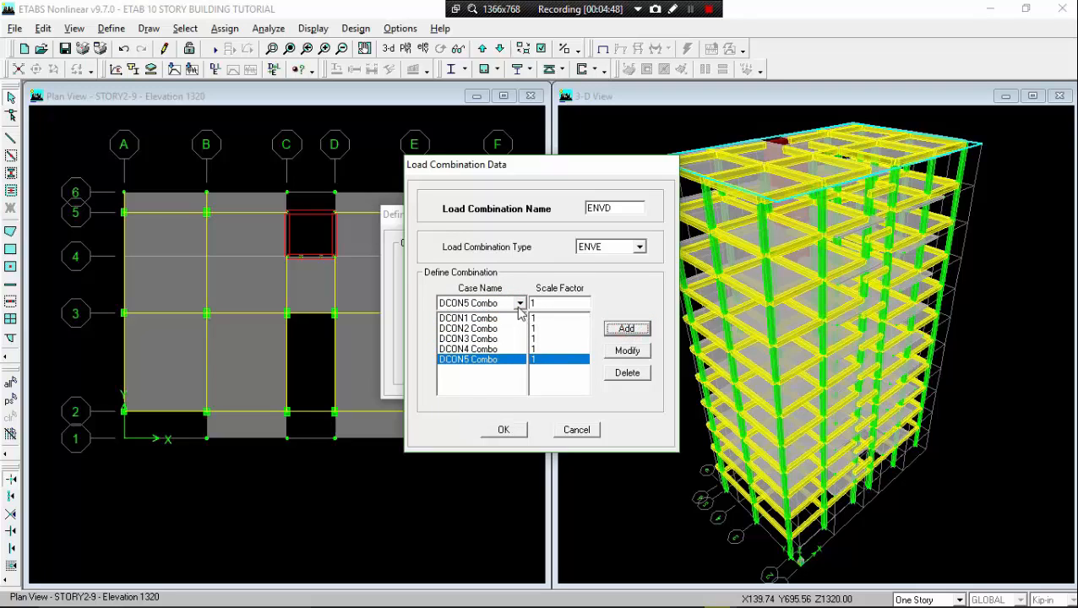
{"action": "left_click", "coordinate": [690, 9]}
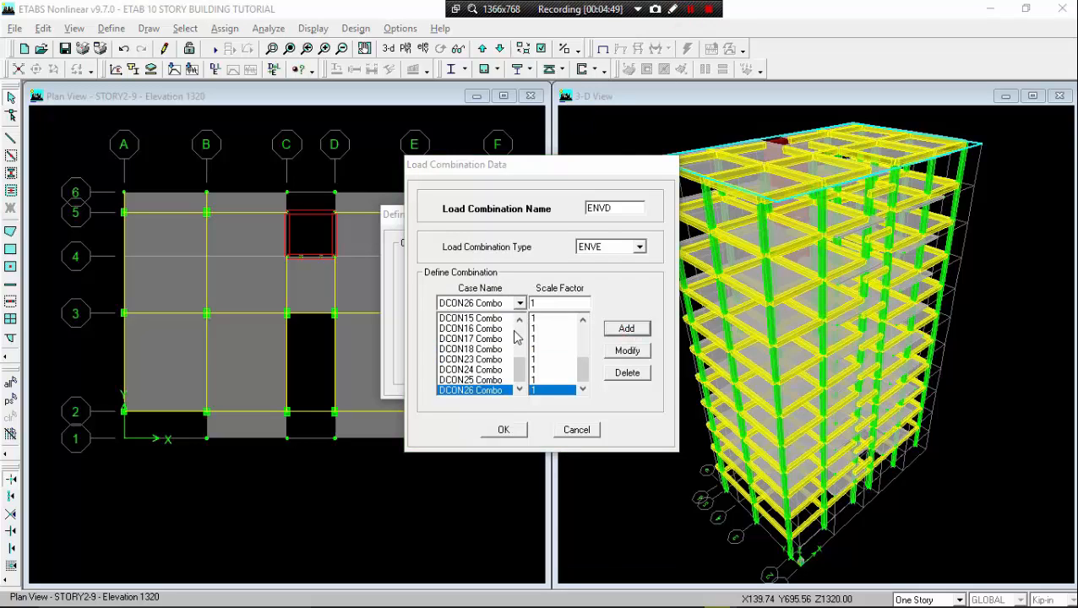
{"action": "left_click_drag", "start_coordinate": [517, 363], "coordinate": [522, 331]}
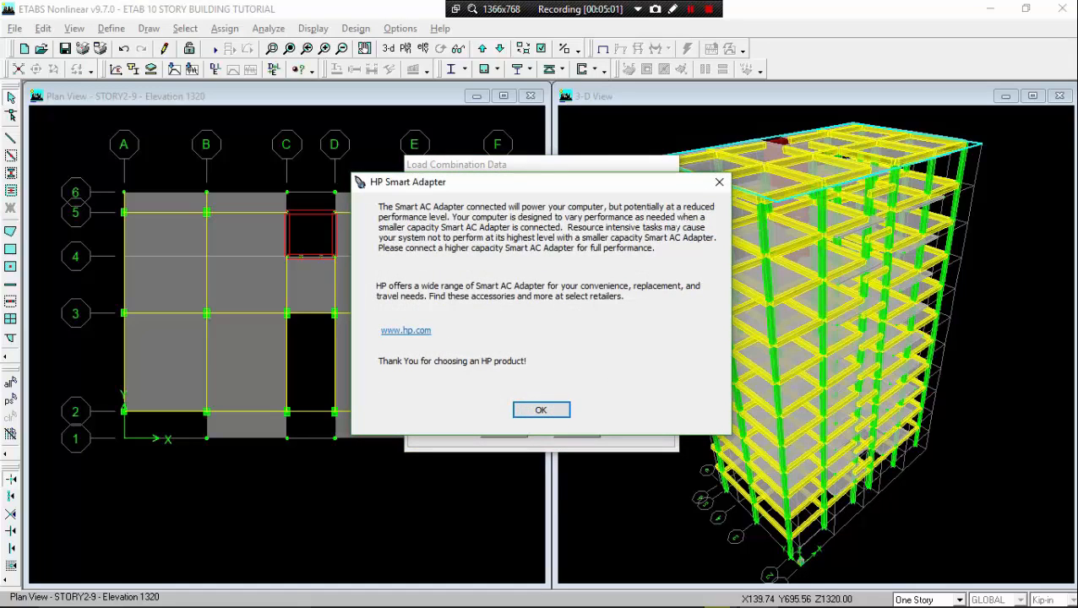
- Review the combos enveloped in ENVD, then accept the ENVD combination and finish the load combination definitions
{"action": "left_click", "coordinate": [719, 181]}
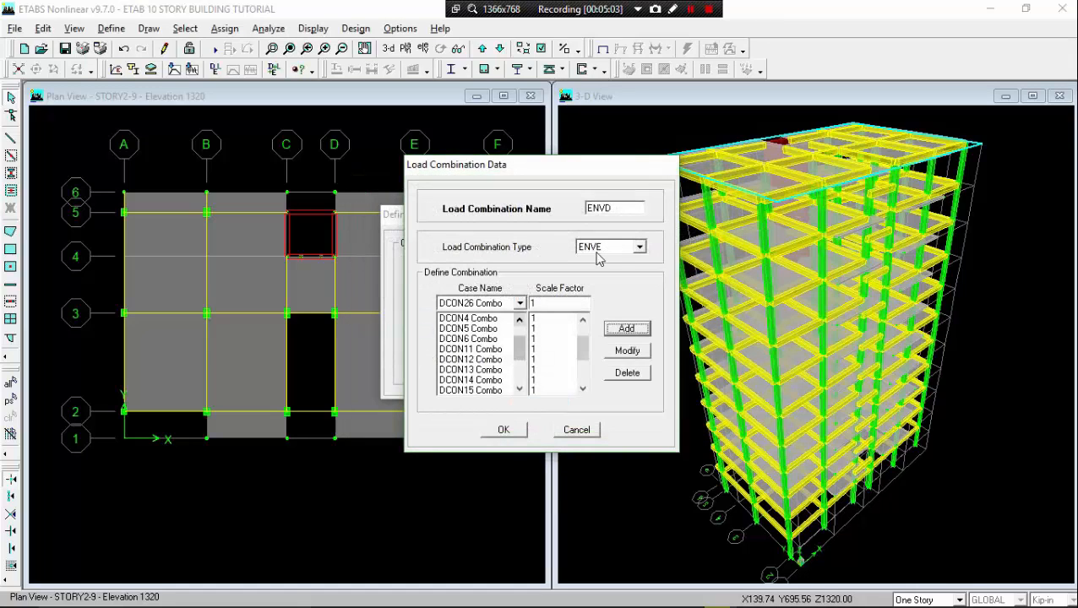
{"action": "left_click", "coordinate": [639, 246]}
{"action": "left_click", "coordinate": [639, 247]}
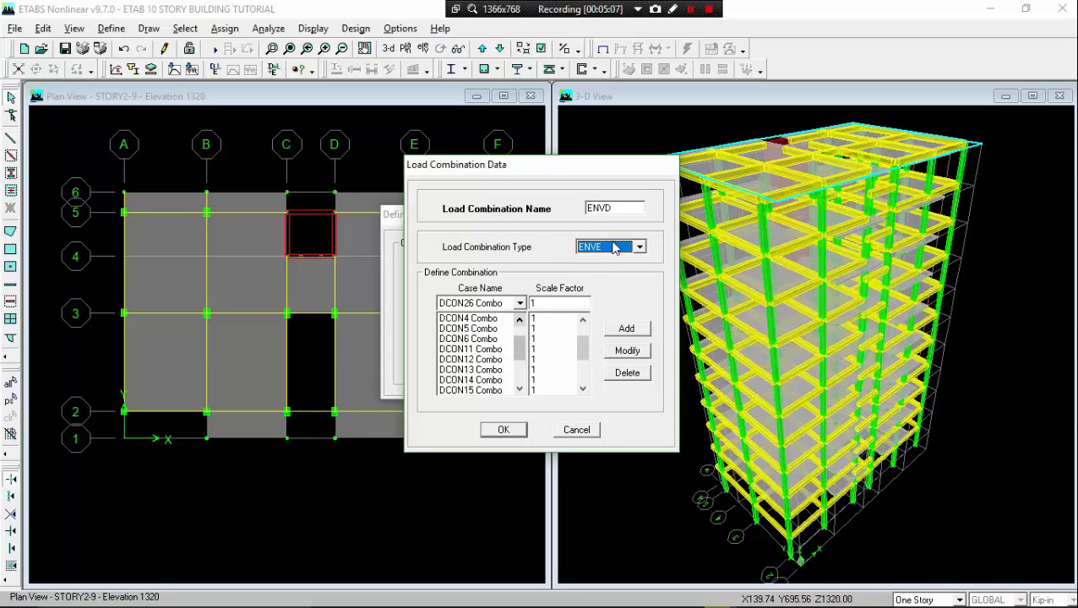
{"action": "left_click_drag", "start_coordinate": [521, 343], "coordinate": [514, 382]}
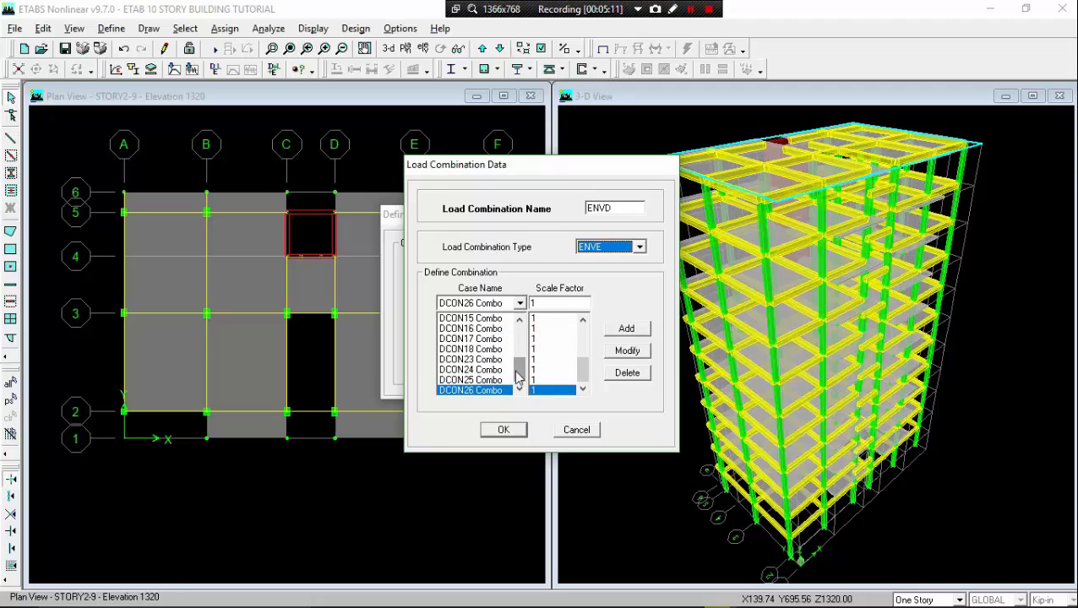
{"action": "left_click", "coordinate": [507, 431]}
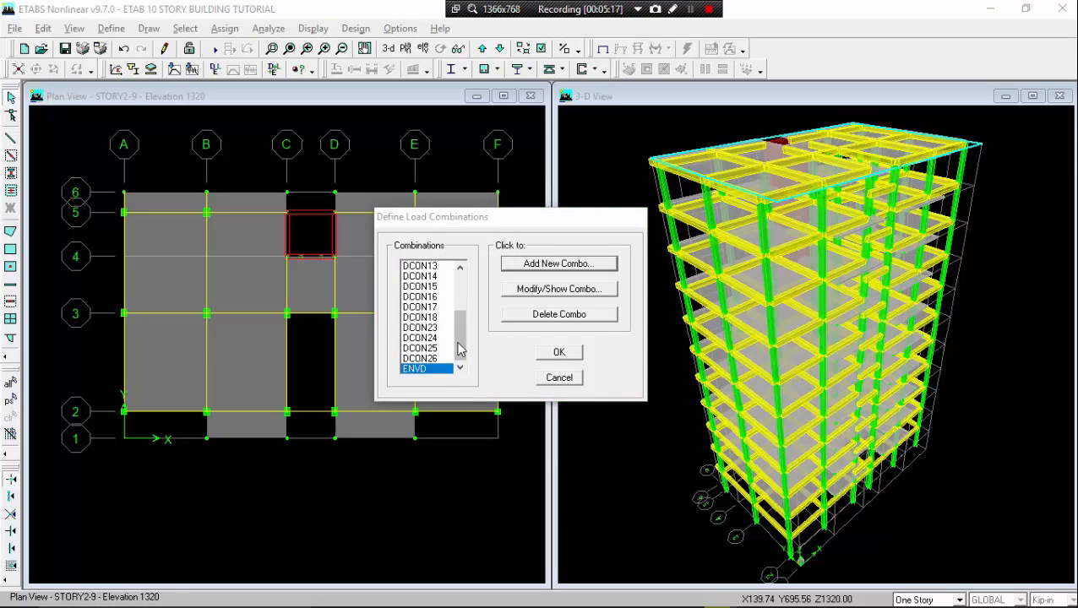
{"action": "mouse_move", "coordinate": [457, 342]}
{"action": "left_mouse_down"}
{"action": "mouse_move", "coordinate": [473, 307]}
{"action": "mouse_move", "coordinate": [459, 360]}
{"action": "mouse_move", "coordinate": [458, 276]}
{"action": "mouse_move", "coordinate": [461, 350]}
{"action": "left_mouse_up"}
{"action": "left_click", "coordinate": [428, 369]}
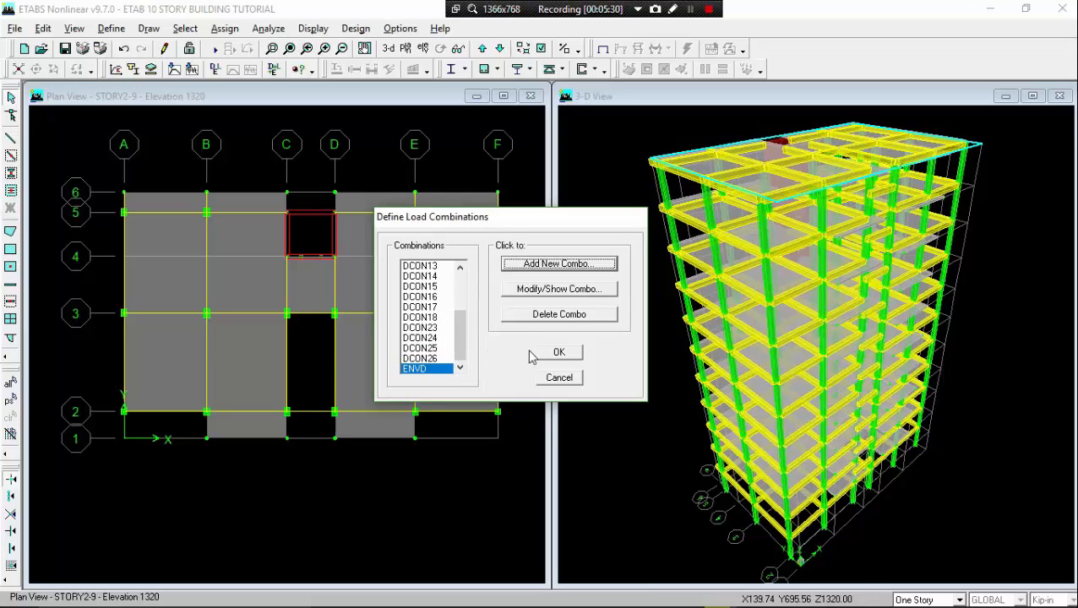
{"action": "left_click", "coordinate": [559, 353]}
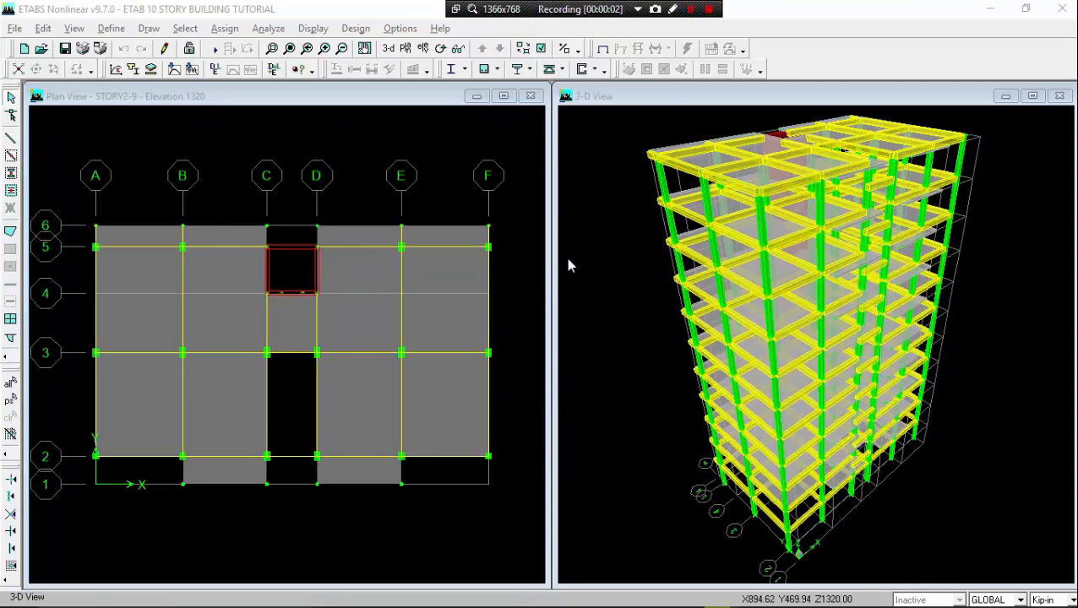
- Select all objects in the model and assign the D1 diaphragm to the areas
{"action": "left_click", "coordinate": [615, 240]}
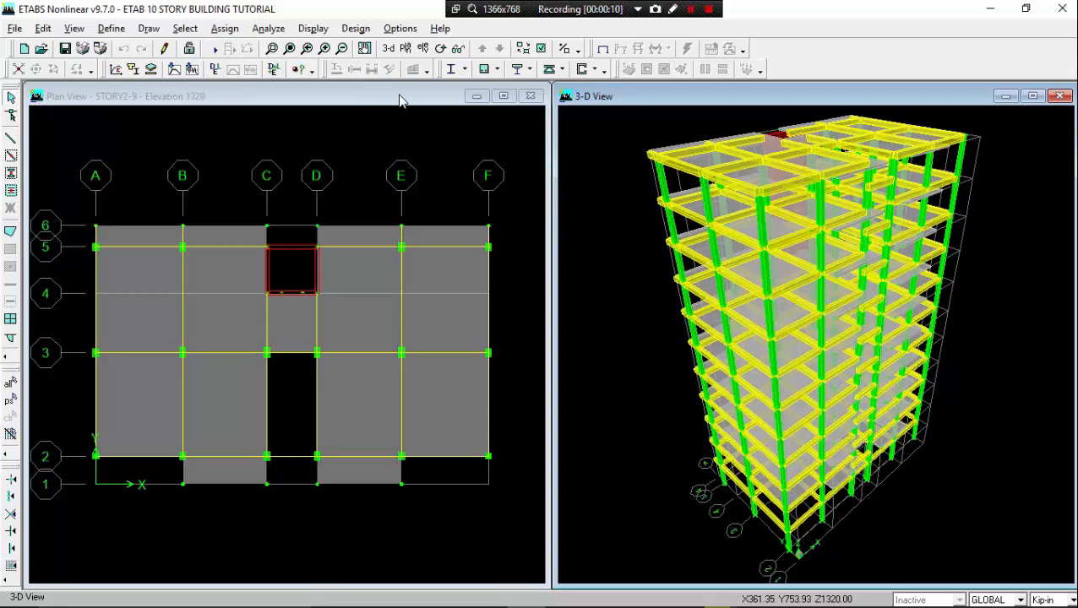
{"action": "key", "text": "ctrl+a"}
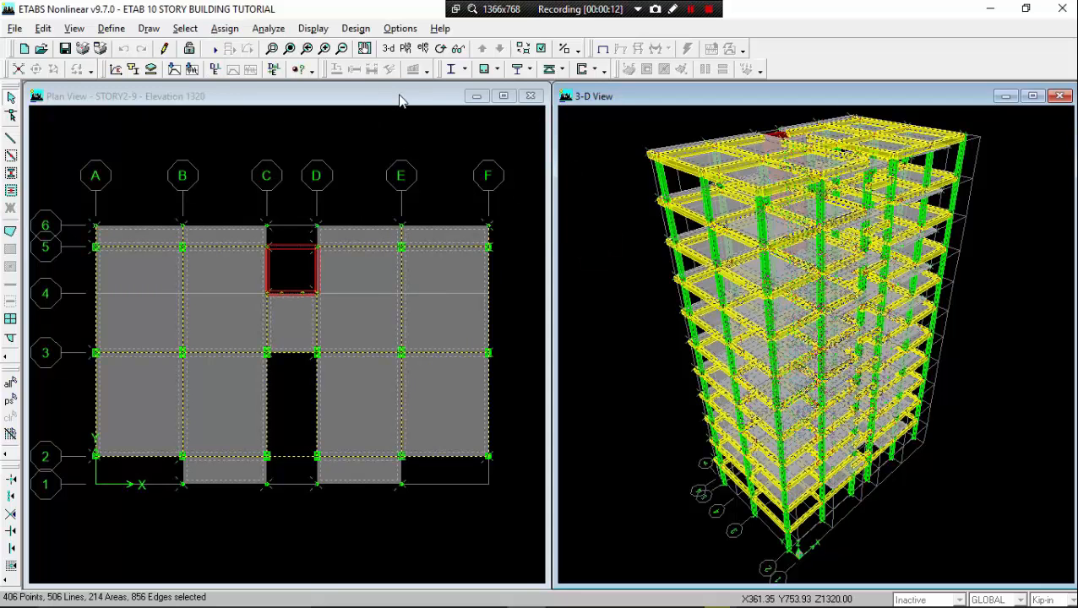
{"action": "left_click", "coordinate": [226, 28]}
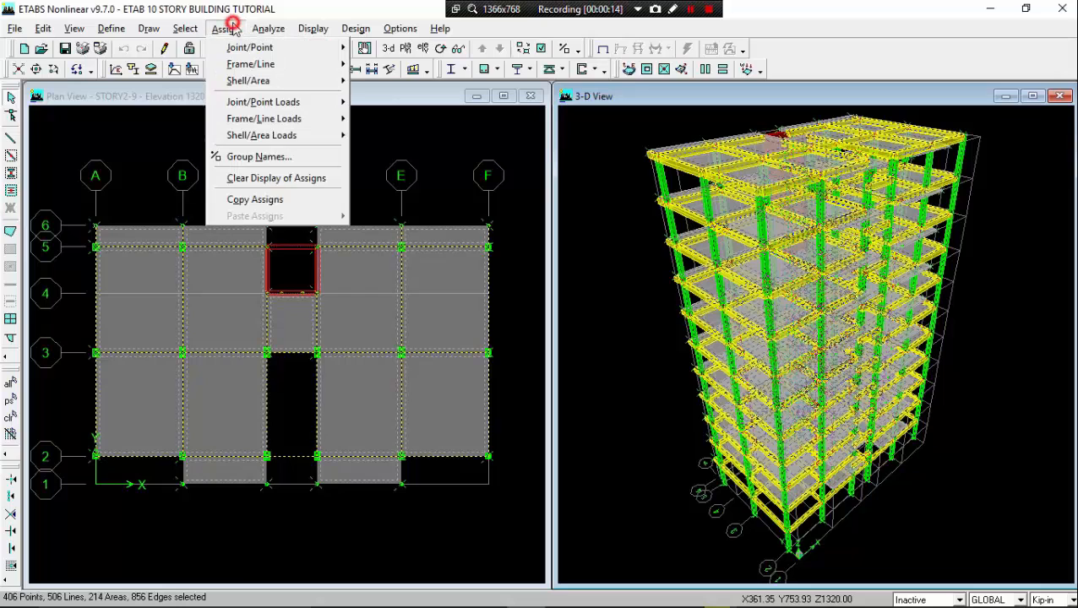
{"action": "mouse_move", "coordinate": [297, 79]}
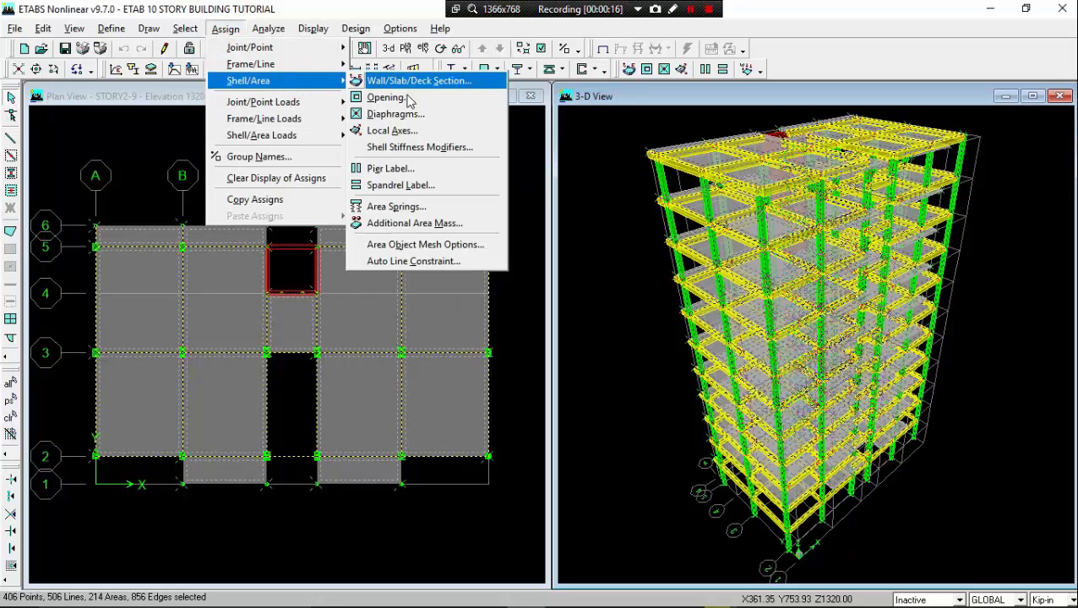
{"action": "left_click", "coordinate": [397, 113]}
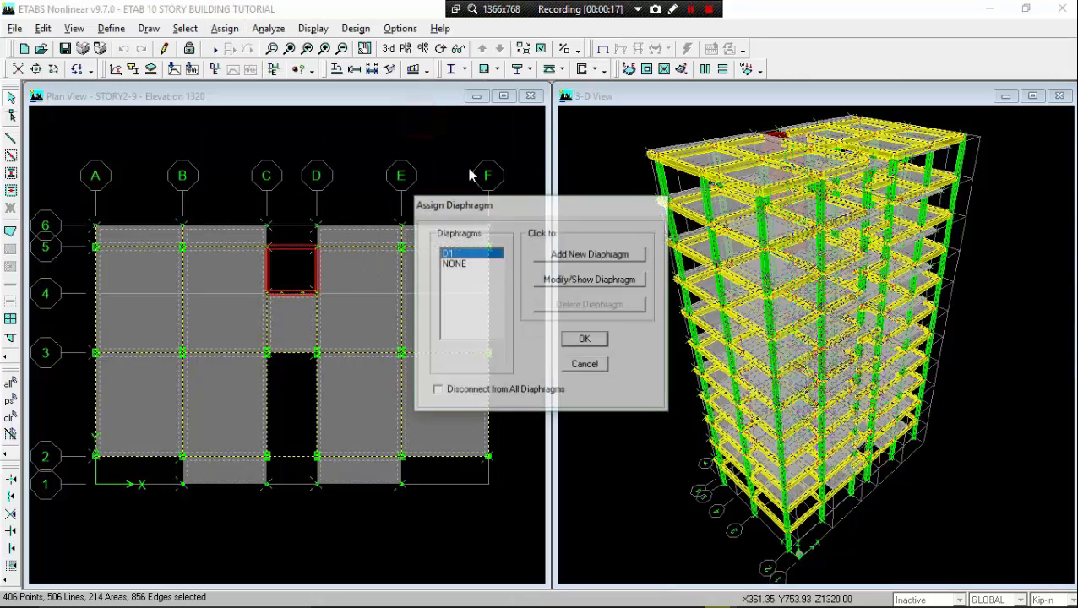
{"action": "left_click", "coordinate": [585, 340]}
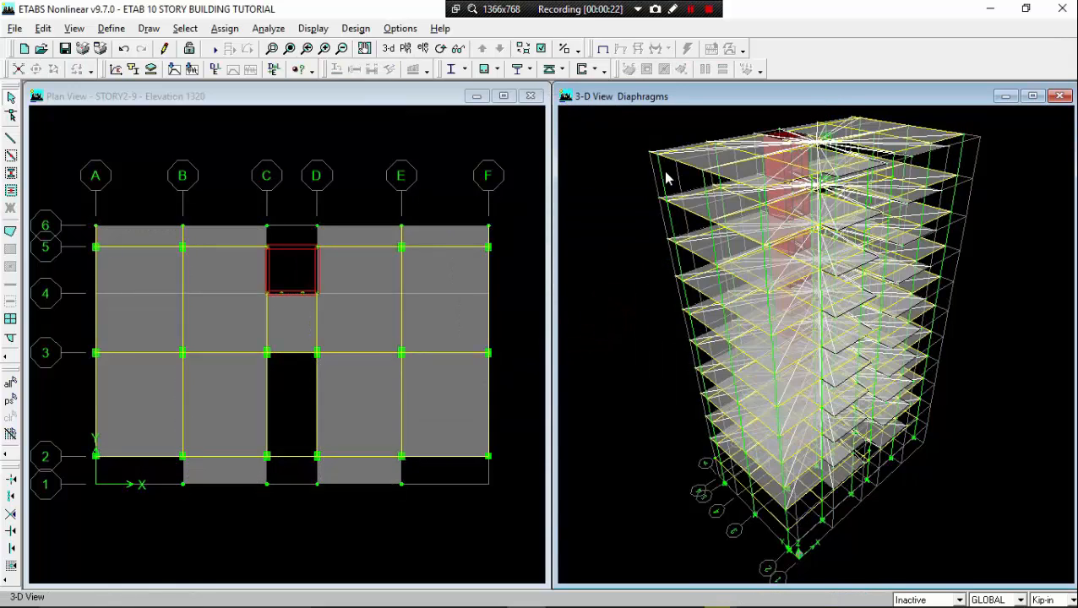
- Toggle the Extrusion special effect in the building view options for the 3-D view
{"action": "left_click", "coordinate": [540, 49]}
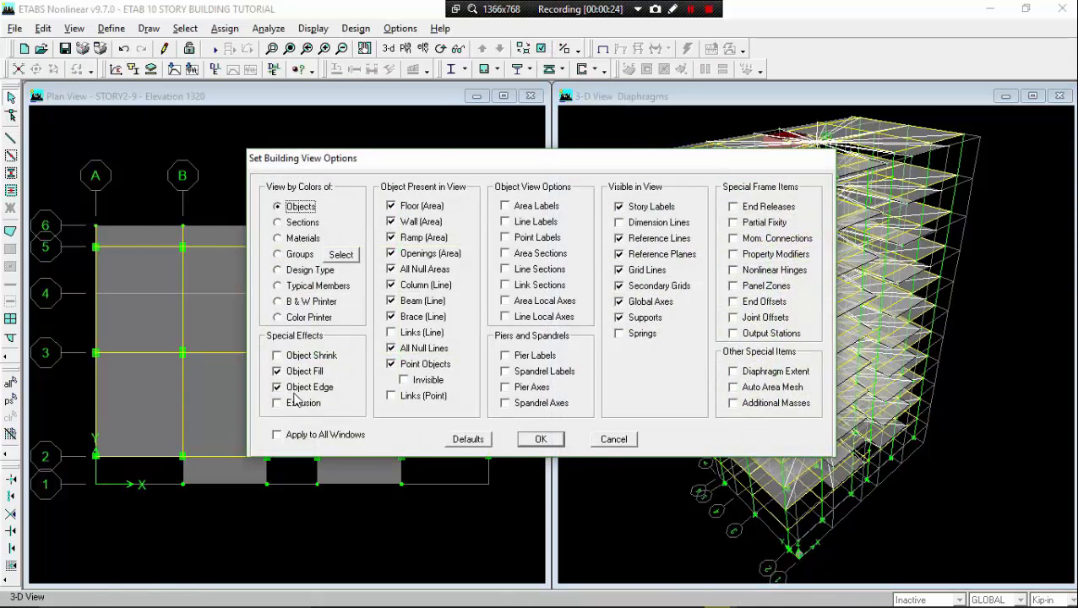
{"action": "left_click", "coordinate": [303, 405]}
{"action": "left_click", "coordinate": [540, 439]}
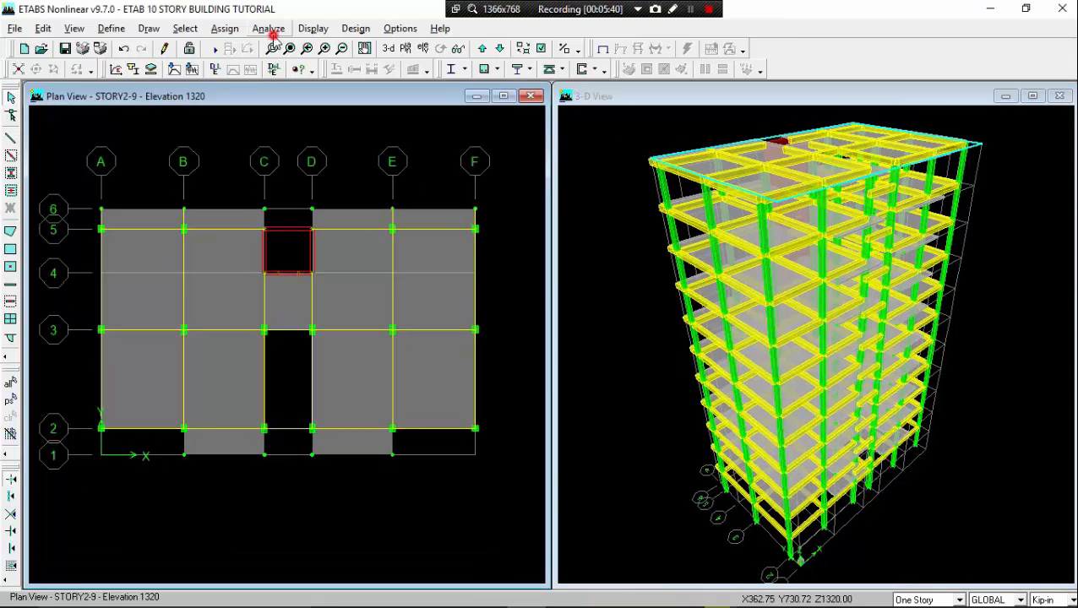
- Review the analysis options and accept the Full 3D degrees of freedom
{"action": "left_click", "coordinate": [269, 28]}
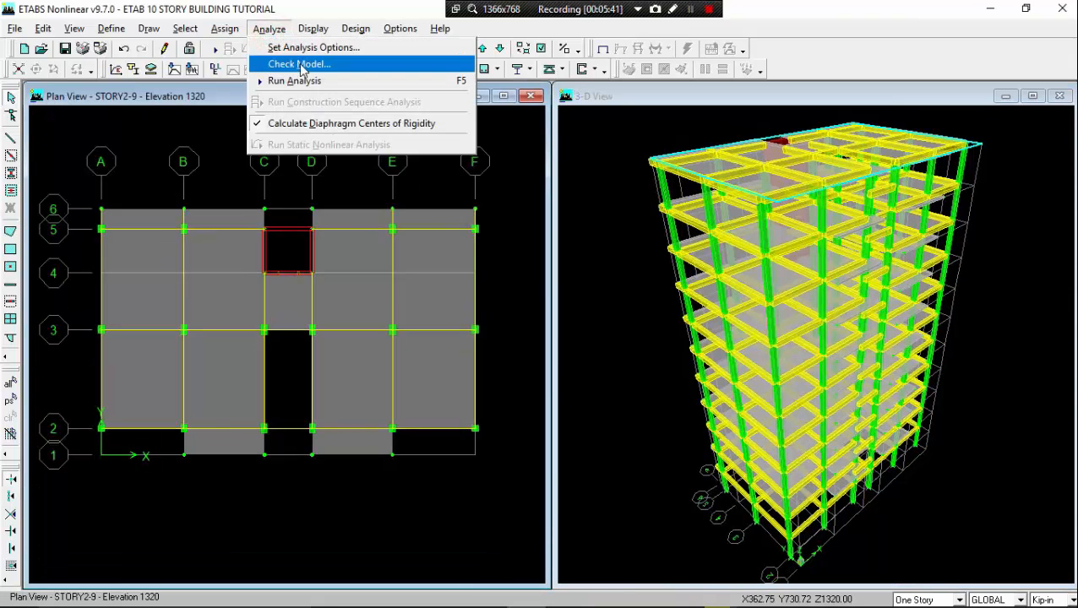
{"action": "left_click", "coordinate": [323, 48]}
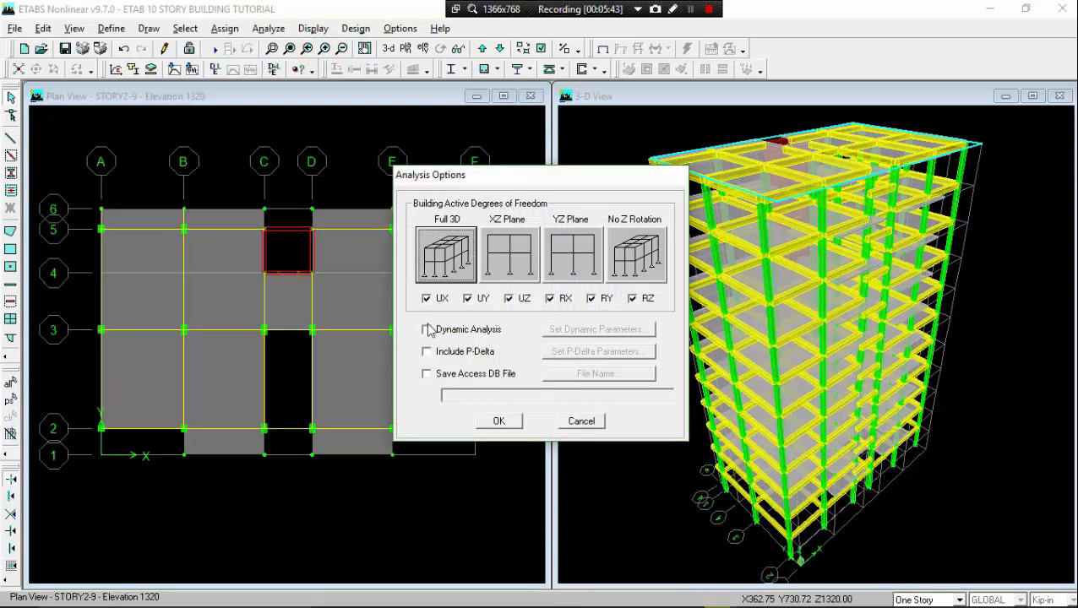
{"action": "left_click", "coordinate": [488, 414]}
- Run a model check with all line, point and area checks, including meshing and loading checks for all stories
{"action": "left_click", "coordinate": [268, 29]}
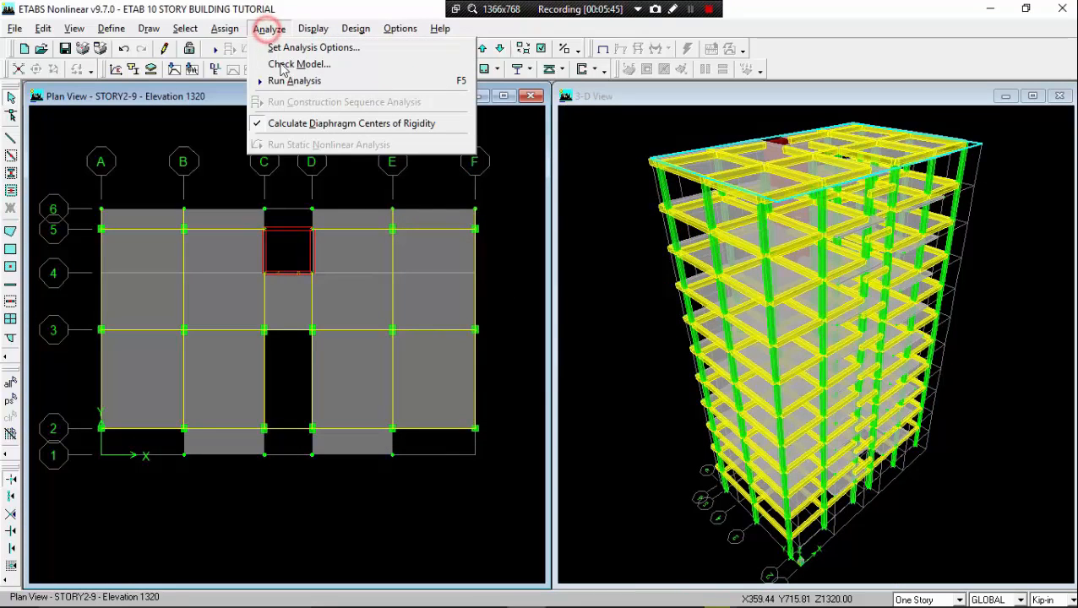
{"action": "left_click", "coordinate": [300, 65]}
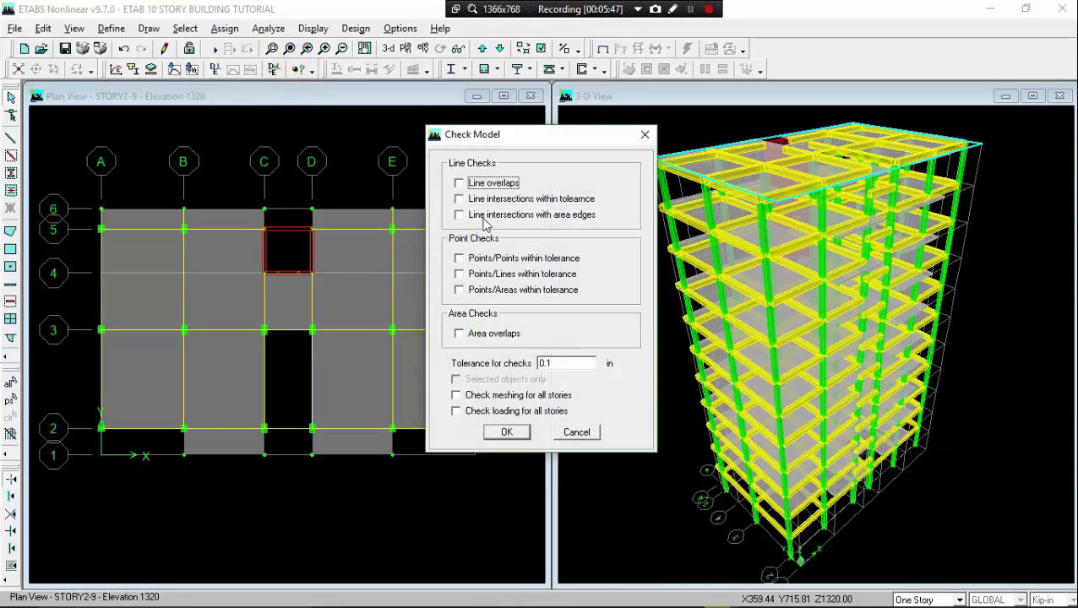
{"action": "left_click", "coordinate": [476, 184]}
{"action": "left_click", "coordinate": [474, 199]}
{"action": "left_click", "coordinate": [477, 216]}
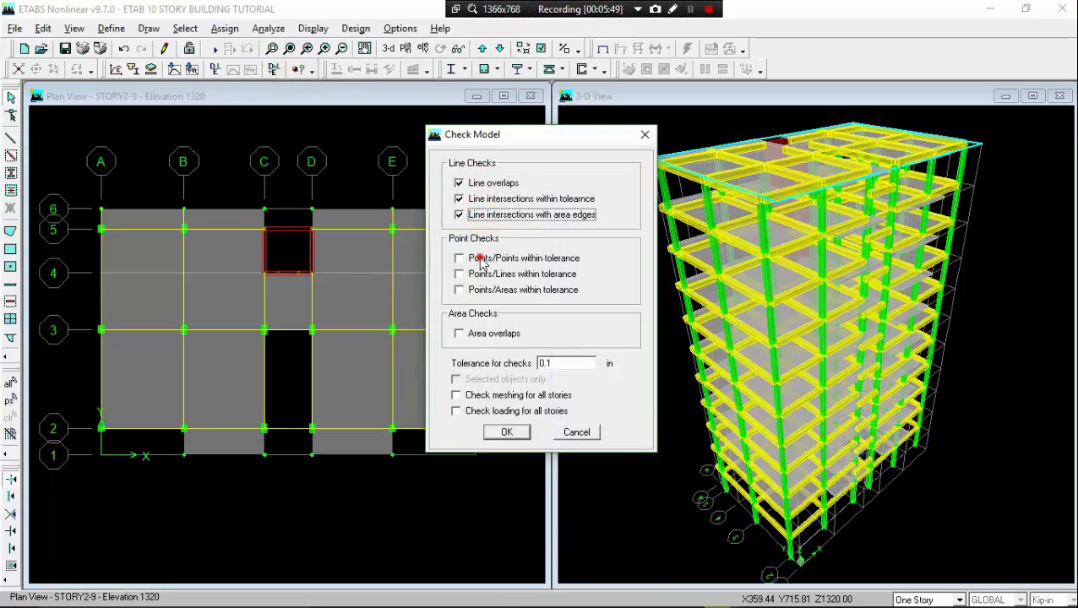
{"action": "left_click", "coordinate": [475, 259]}
{"action": "left_click", "coordinate": [482, 275]}
{"action": "left_click", "coordinate": [483, 289]}
{"action": "left_click", "coordinate": [488, 333]}
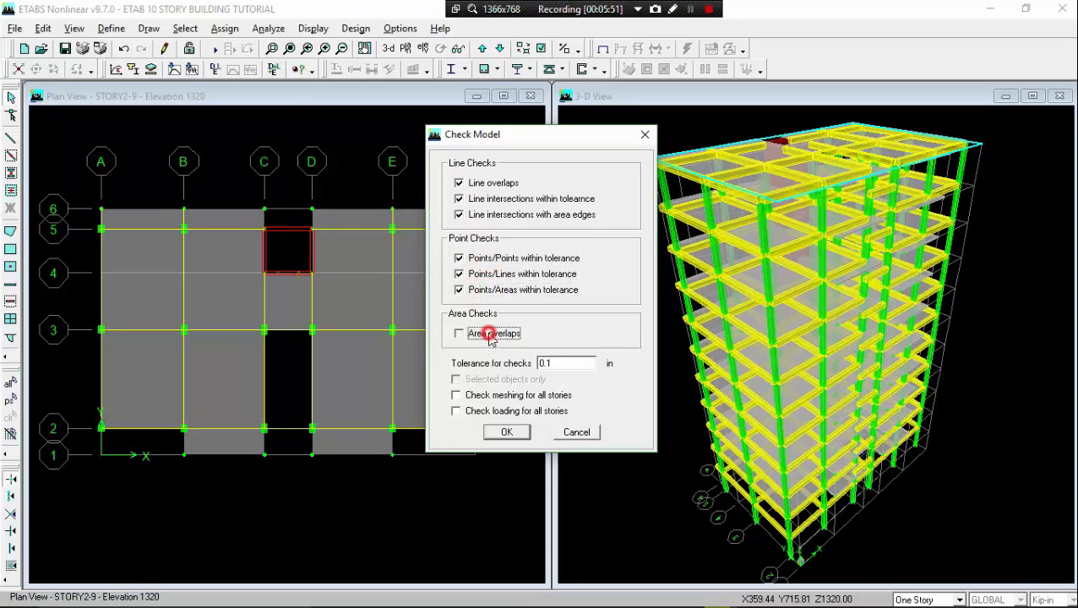
{"action": "left_click", "coordinate": [473, 395]}
{"action": "left_click", "coordinate": [482, 412]}
{"action": "left_click", "coordinate": [498, 430]}
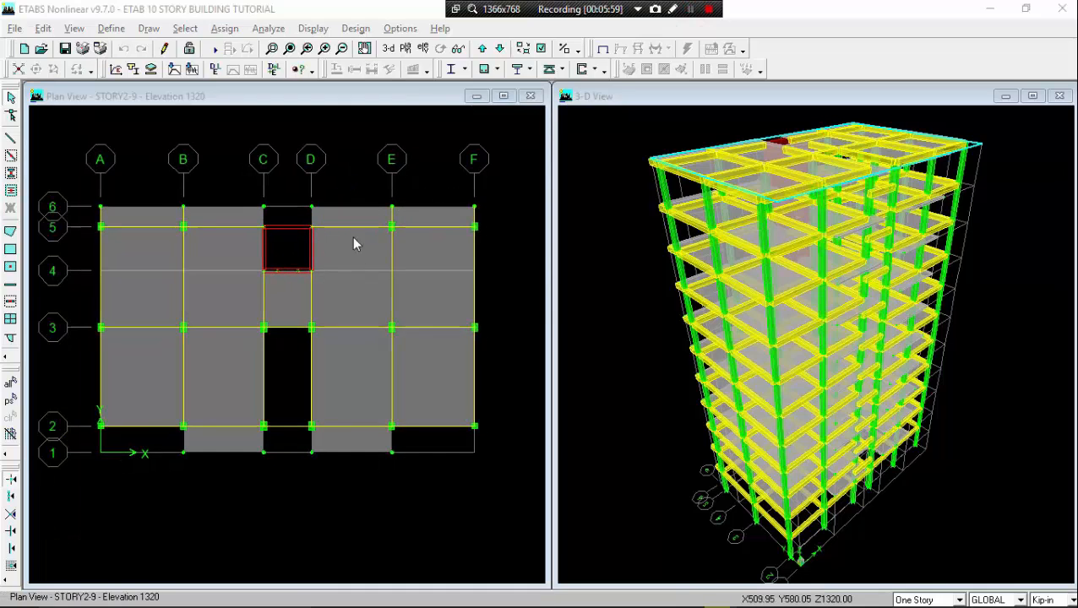
- Inspect the assignments and loads of the floor slab between grids D-E and 3-5, viewing its loads in lb-ft
{"action": "left_click", "coordinate": [355, 264]}
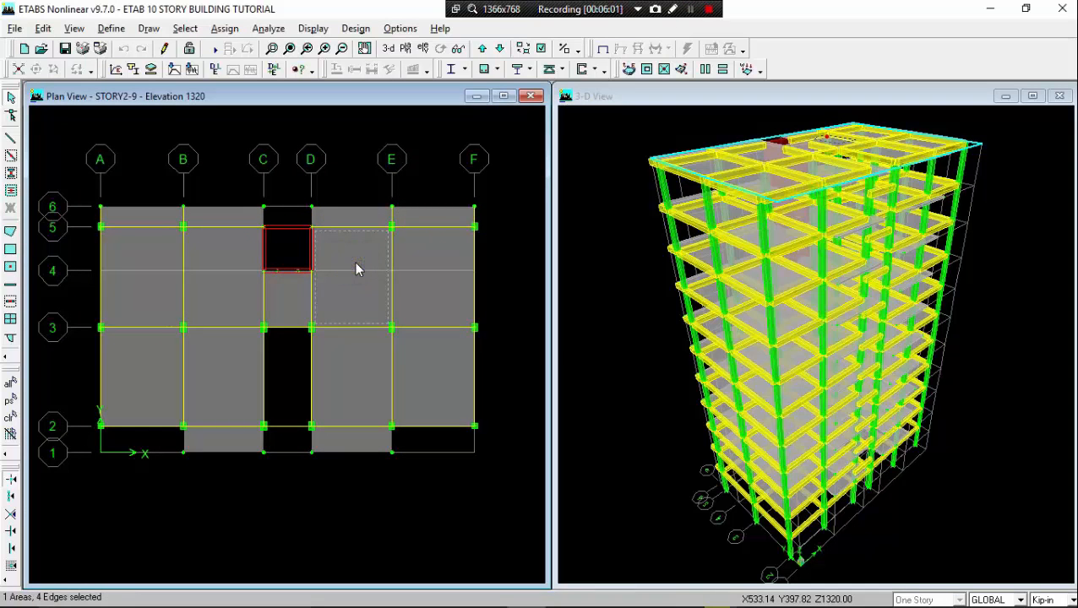
{"action": "right_click", "coordinate": [355, 269]}
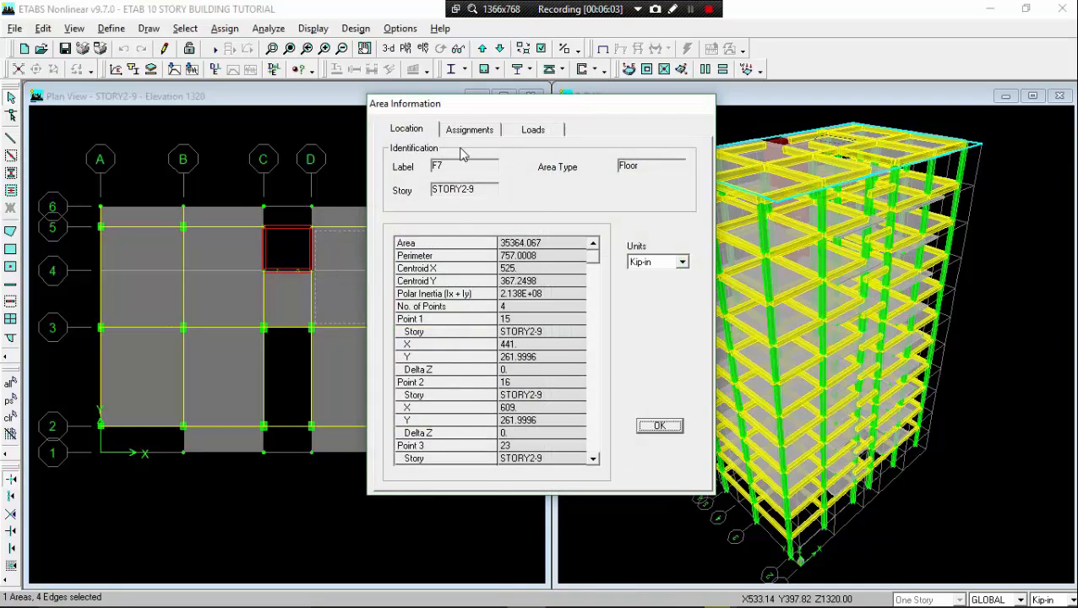
{"action": "left_click", "coordinate": [466, 130]}
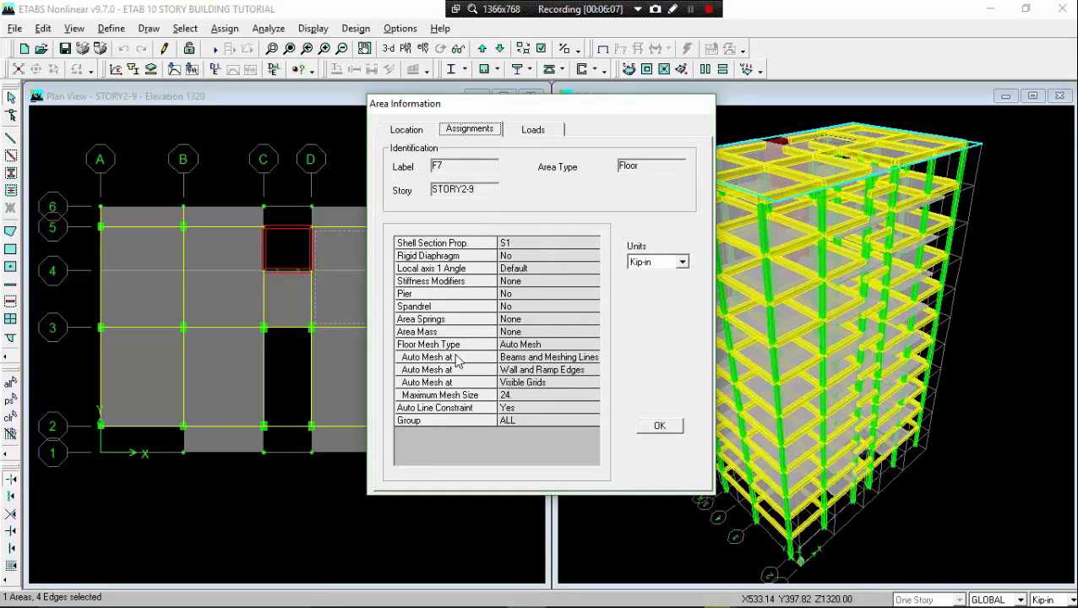
{"action": "left_click", "coordinate": [531, 131]}
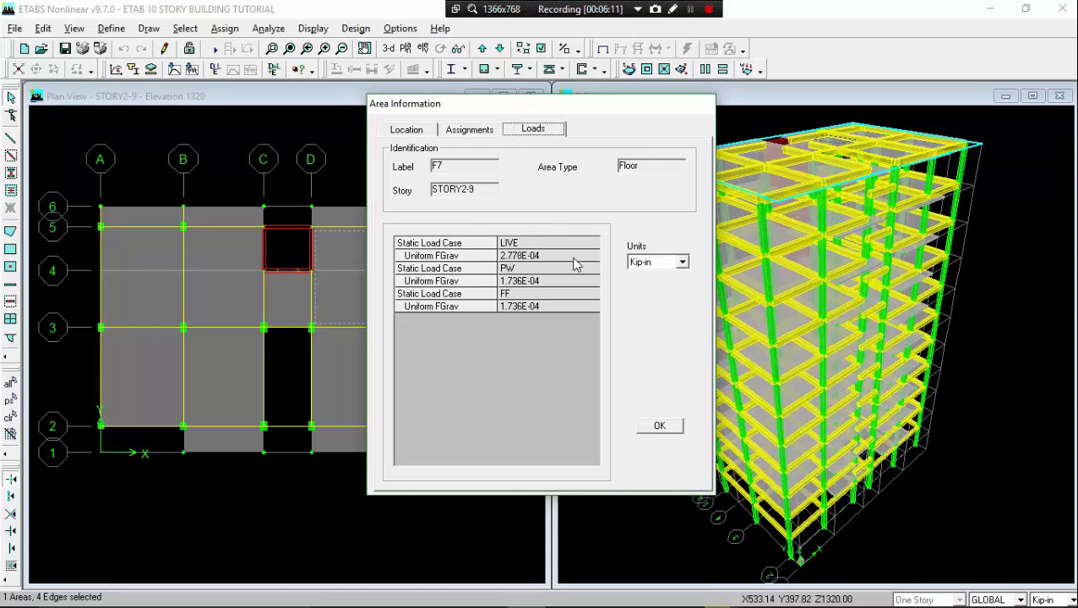
{"action": "left_click", "coordinate": [681, 262]}
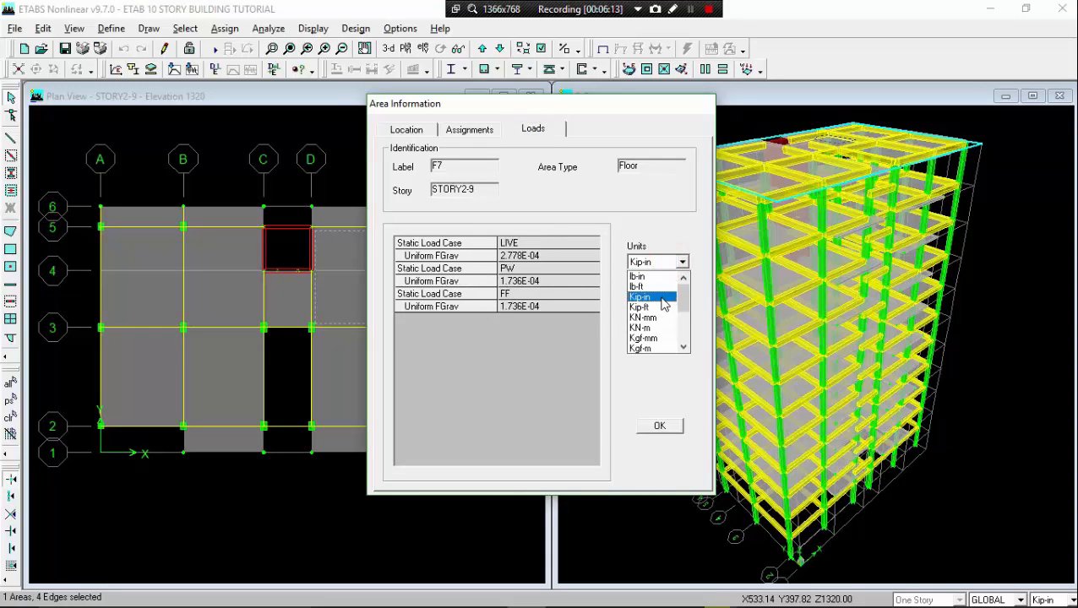
{"action": "left_click", "coordinate": [649, 287]}
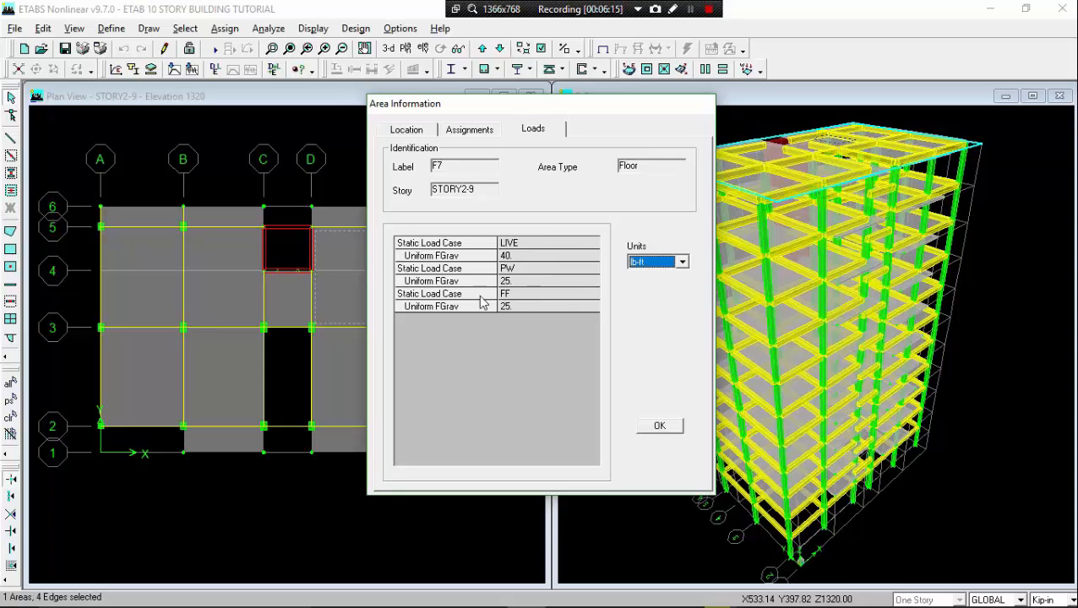
{"action": "left_click", "coordinate": [658, 426]}
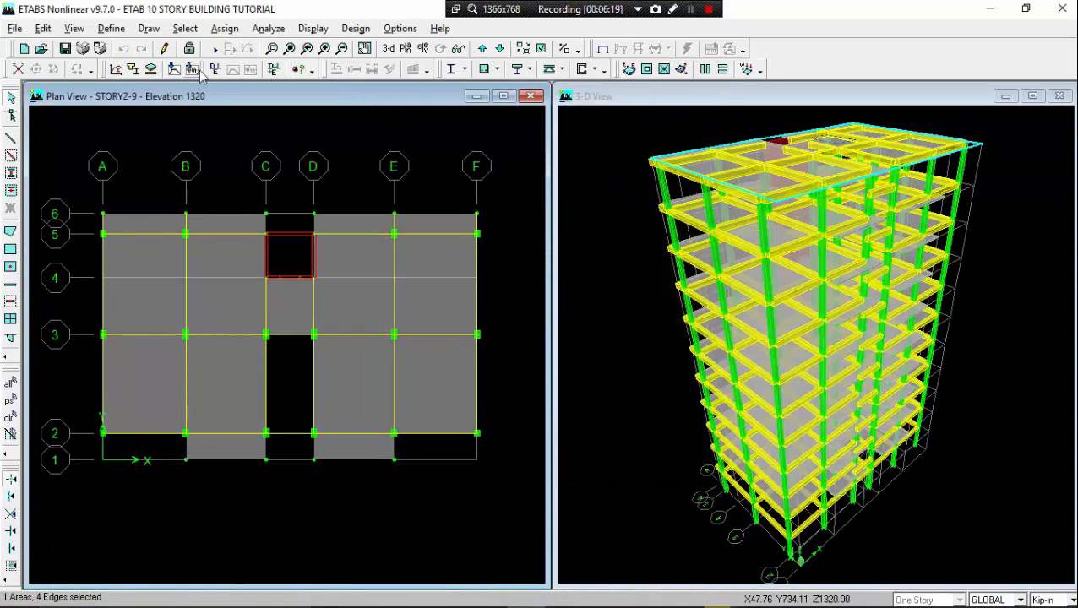
- Run the structural analysis of the building model
{"action": "left_click", "coordinate": [215, 49]}
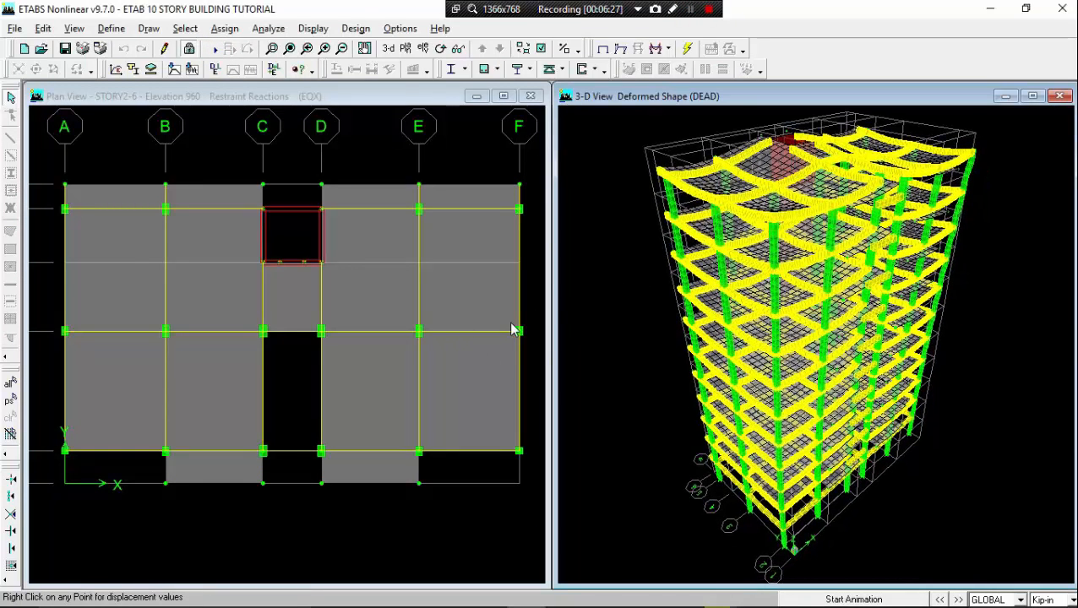
{"action": "left_click", "coordinate": [497, 318]}
{"action": "middle_click_drag", "start_coordinate": [497, 318], "coordinate": [497, 320]}
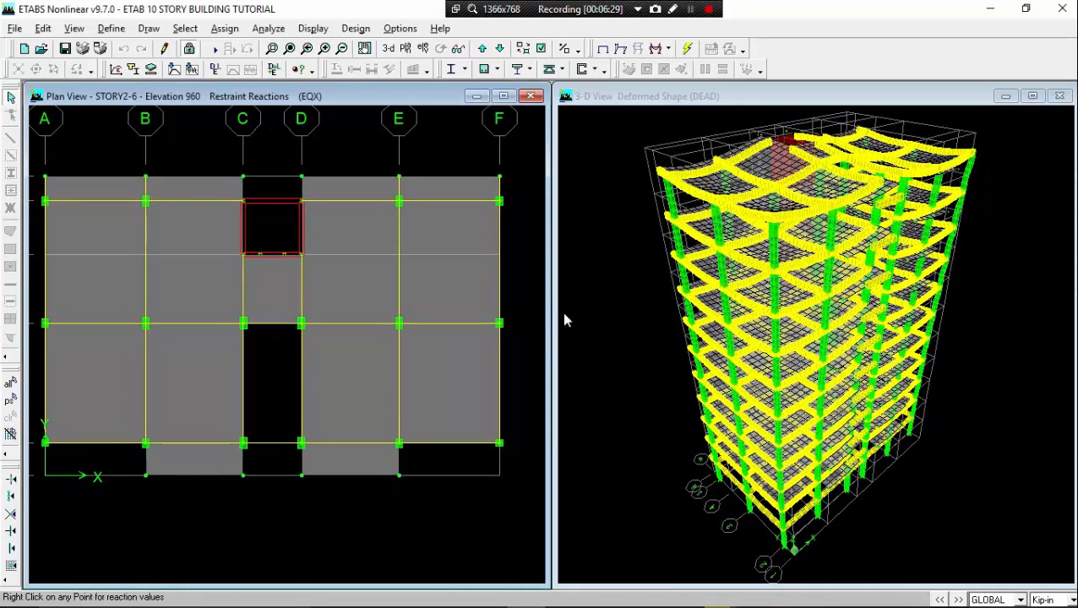
- Examine the point displacements and lateral drifts under DEAD load at the top-story corner, point object 20
{"action": "left_click", "coordinate": [775, 224]}
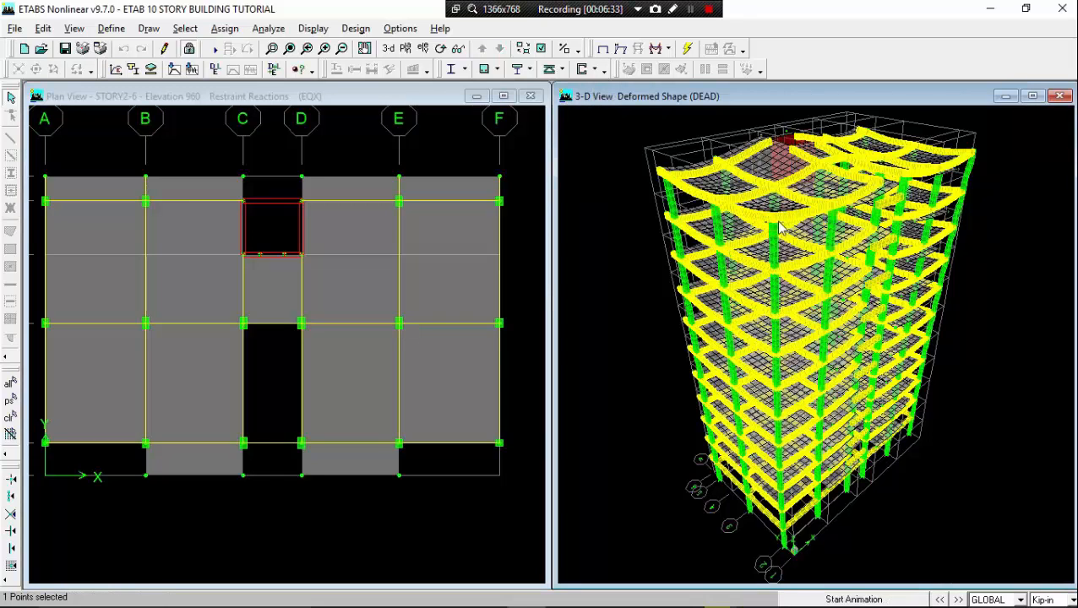
{"action": "left_click", "coordinate": [774, 225]}
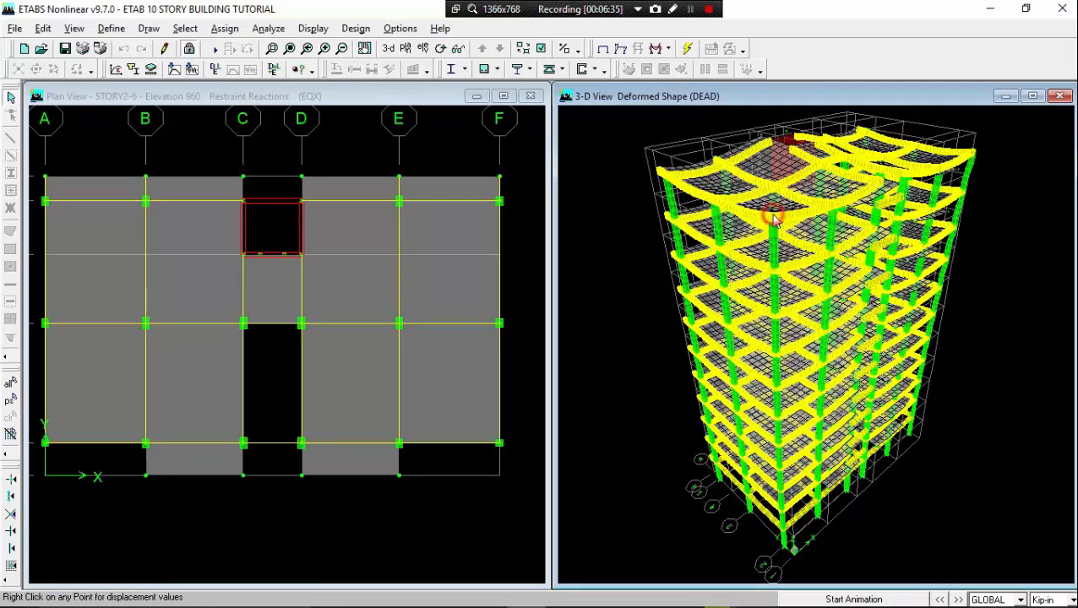
{"action": "left_click", "coordinate": [775, 224]}
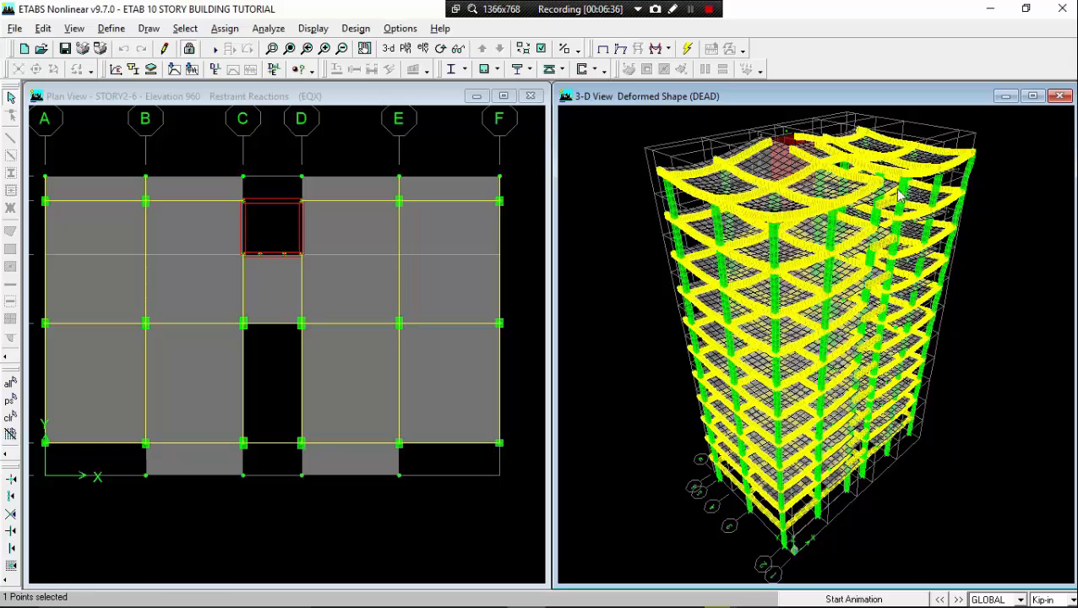
{"action": "left_click", "coordinate": [976, 156]}
{"action": "right_click", "coordinate": [976, 155]}
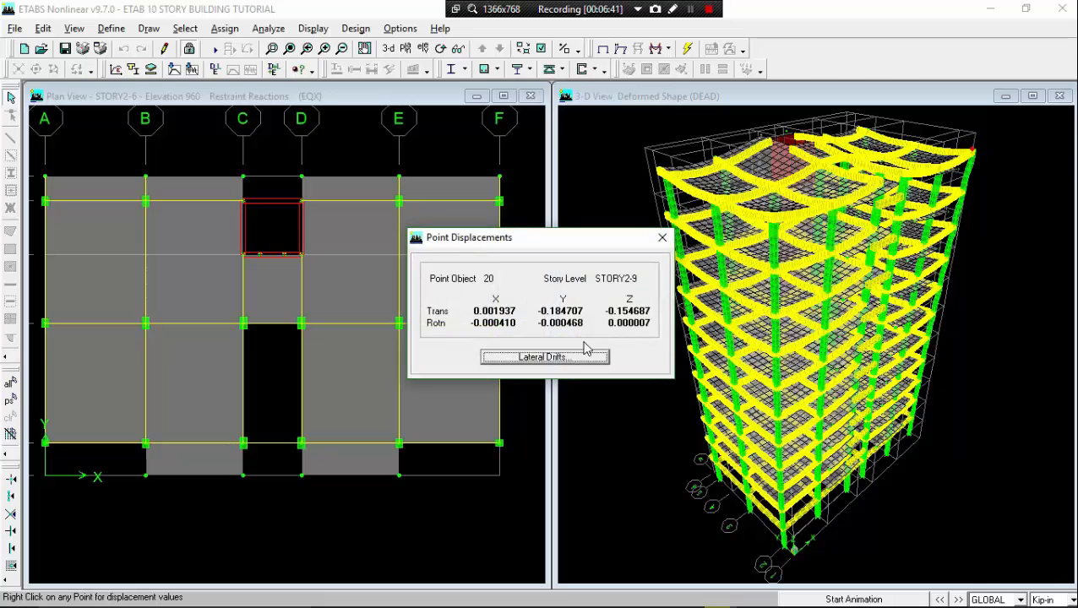
{"action": "left_click", "coordinate": [564, 361]}
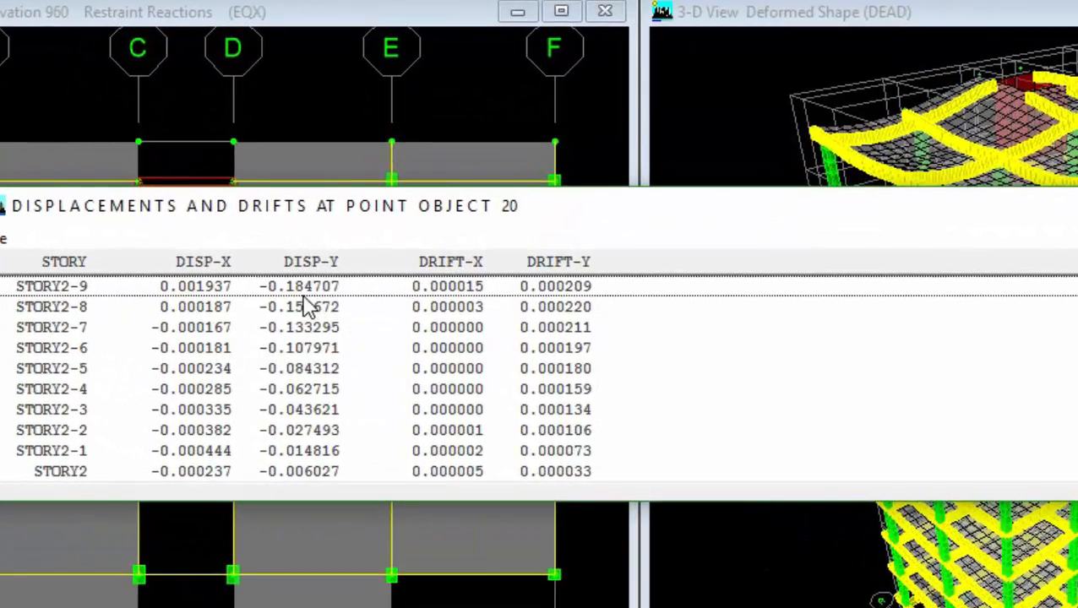
- Switch to the fx-9860 calculator emulator and open its RUN-MAT mode
{"action": "left_click_drag", "start_coordinate": [548, 217], "coordinate": [500, 214]}
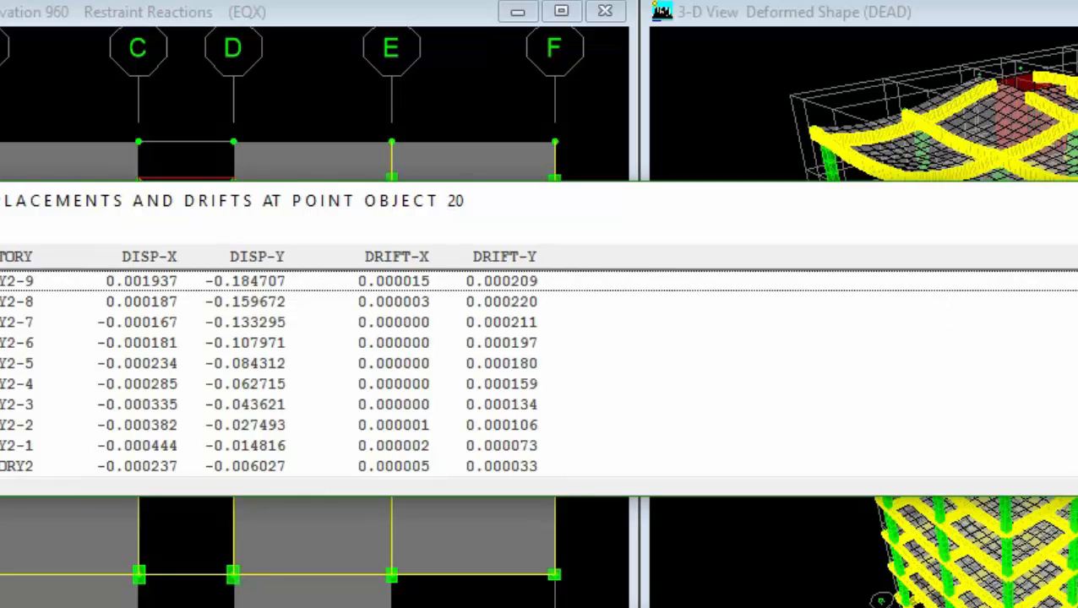
{"action": "left_click", "coordinate": [628, 607]}
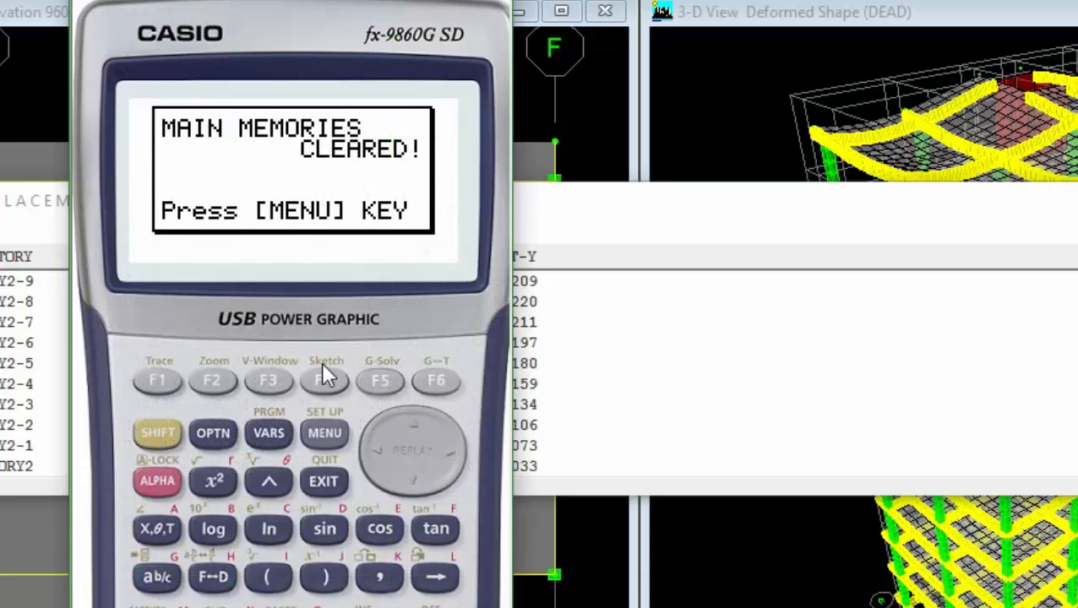
{"action": "left_click", "coordinate": [327, 435]}
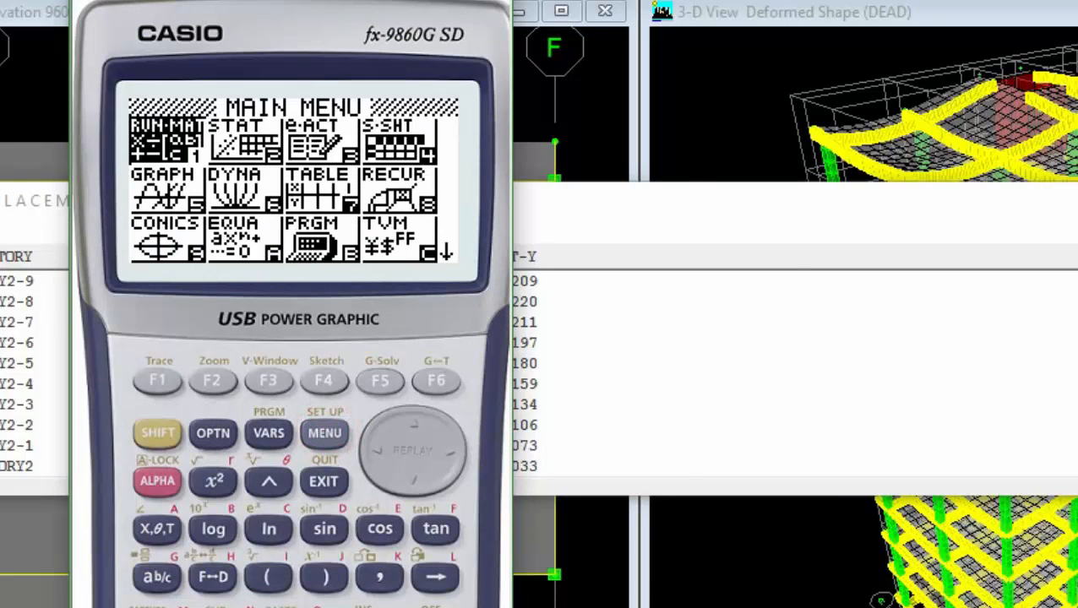
{"action": "left_click_drag", "start_coordinate": [294, 76], "coordinate": [609, 4]}
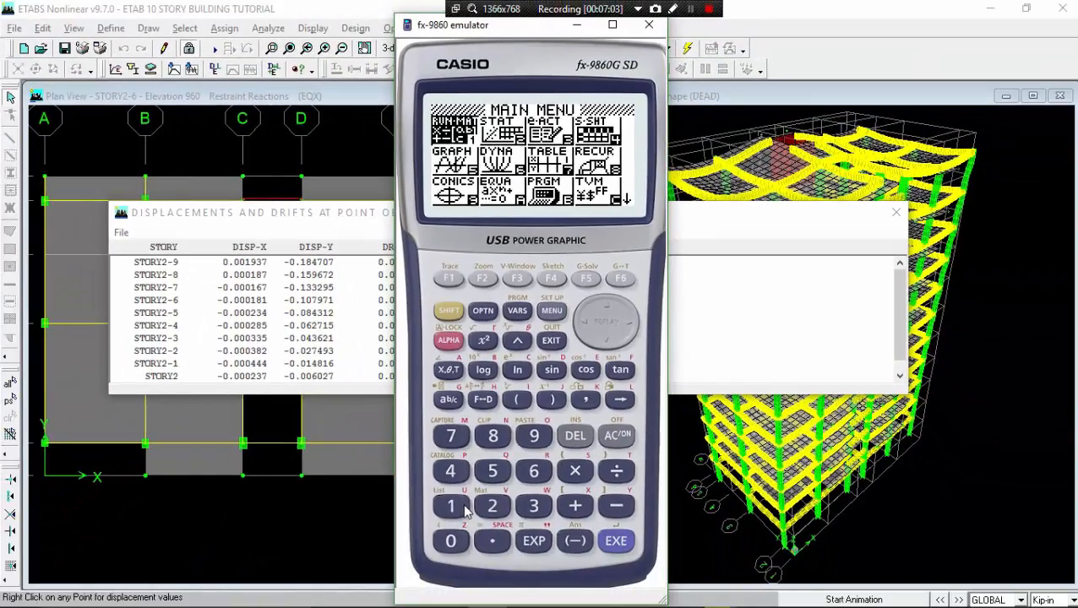
{"action": "left_click", "coordinate": [463, 507]}
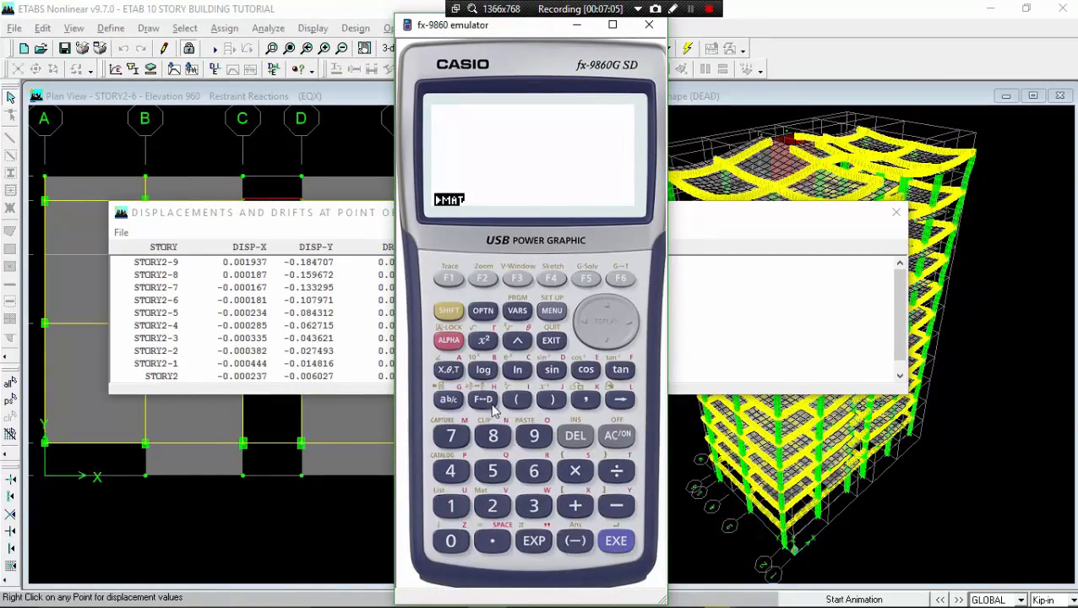
- Calculate the drift limit by multiplying 110 by 12 and dividing the result by 500
{"action": "left_click", "coordinate": [455, 506]}
{"action": "left_click", "coordinate": [451, 506]}
{"action": "left_click", "coordinate": [451, 541]}
{"action": "left_click", "coordinate": [577, 473]}
{"action": "left_click", "coordinate": [451, 506]}
{"action": "left_click", "coordinate": [493, 506]}
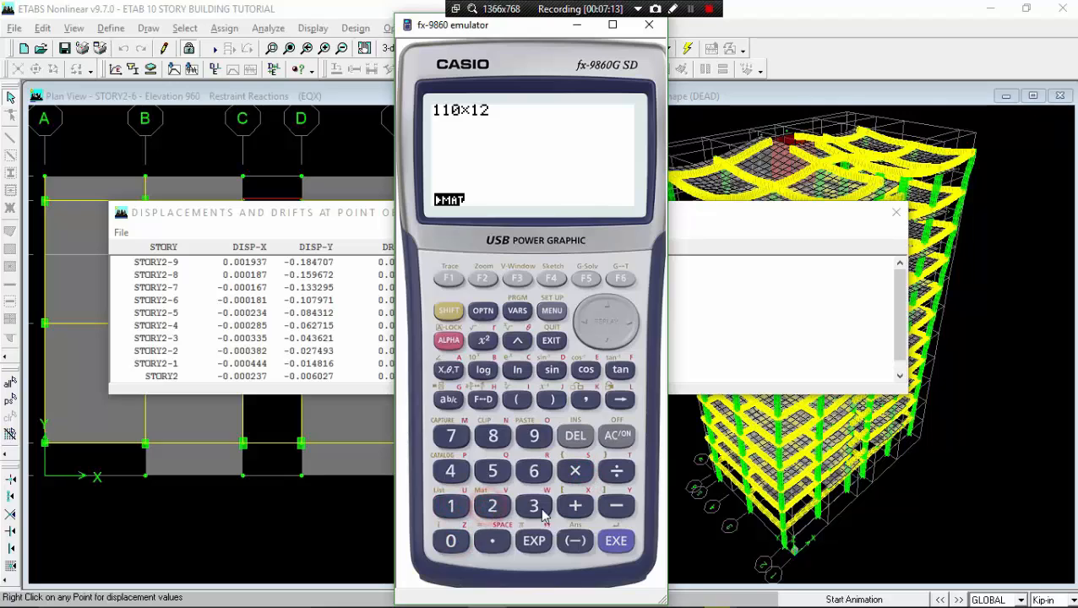
{"action": "left_click", "coordinate": [615, 540]}
{"action": "left_click", "coordinate": [617, 471]}
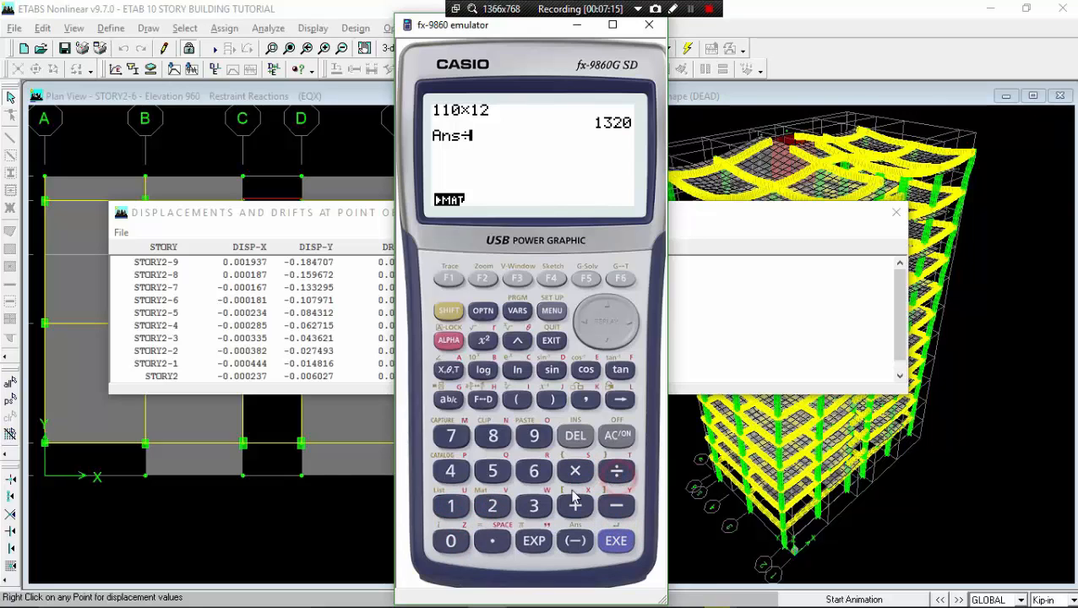
{"action": "left_click", "coordinate": [488, 473]}
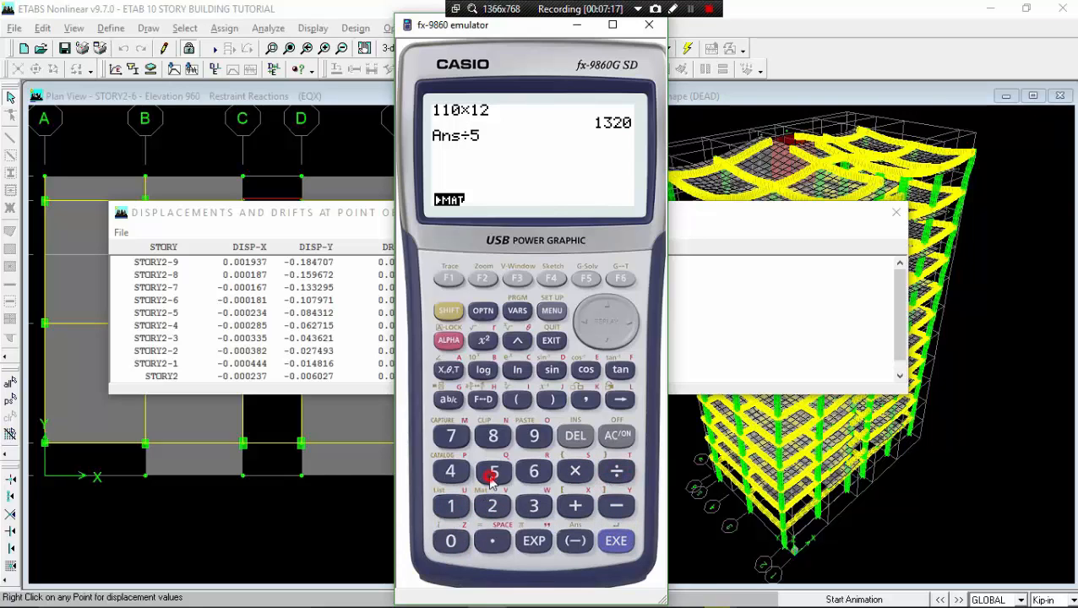
{"action": "left_click", "coordinate": [452, 542]}
{"action": "left_click", "coordinate": [616, 541]}
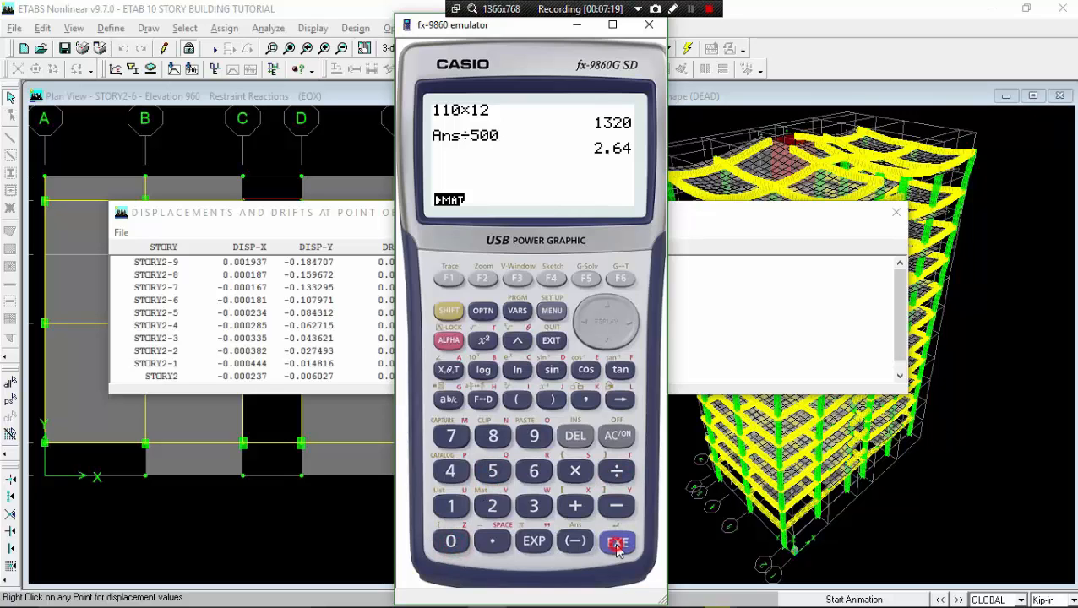
- Return to ETABS and close the displacements and drifts table for point object 20
{"action": "left_click", "coordinate": [577, 26]}
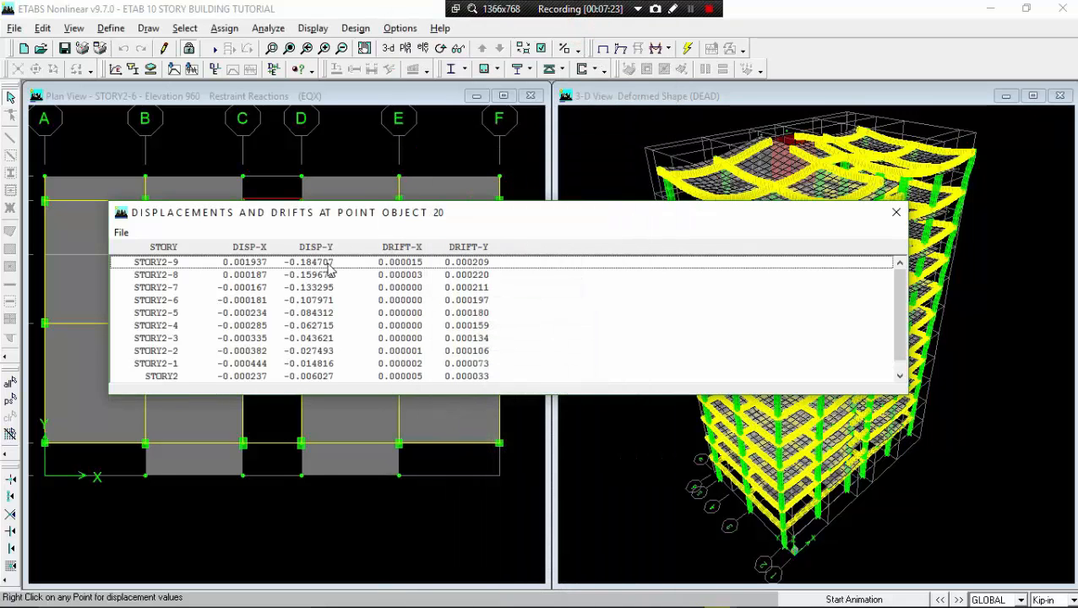
{"action": "left_click_drag", "start_coordinate": [486, 223], "coordinate": [486, 227]}
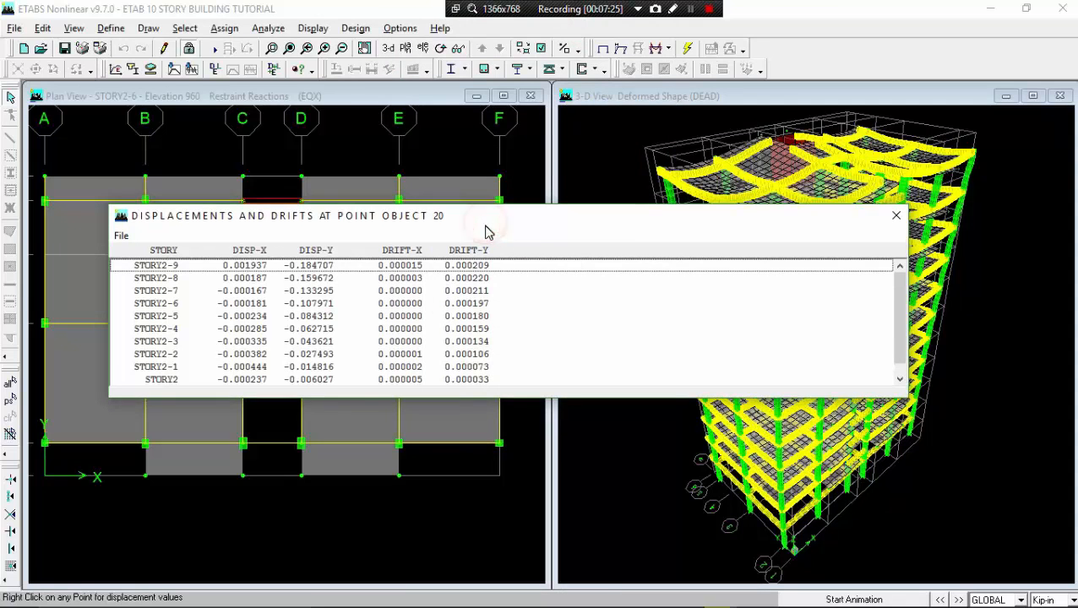
{"action": "left_click", "coordinate": [896, 215]}
- Display the Displacement Data tables from the analysis results, accepting the preselected load cases and combos
{"action": "left_click", "coordinate": [313, 30]}
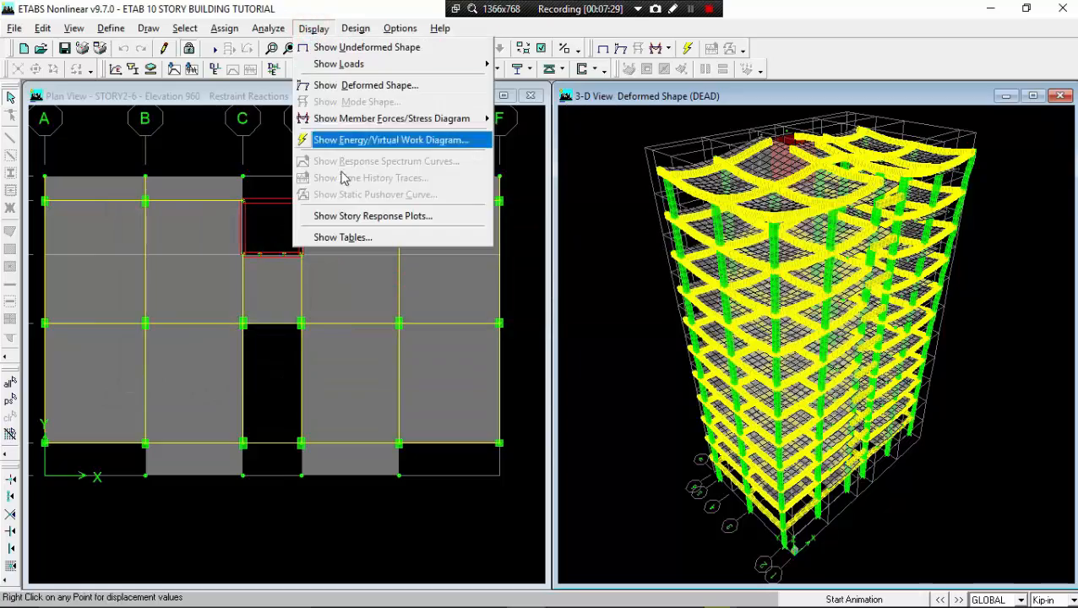
{"action": "left_click", "coordinate": [522, 277]}
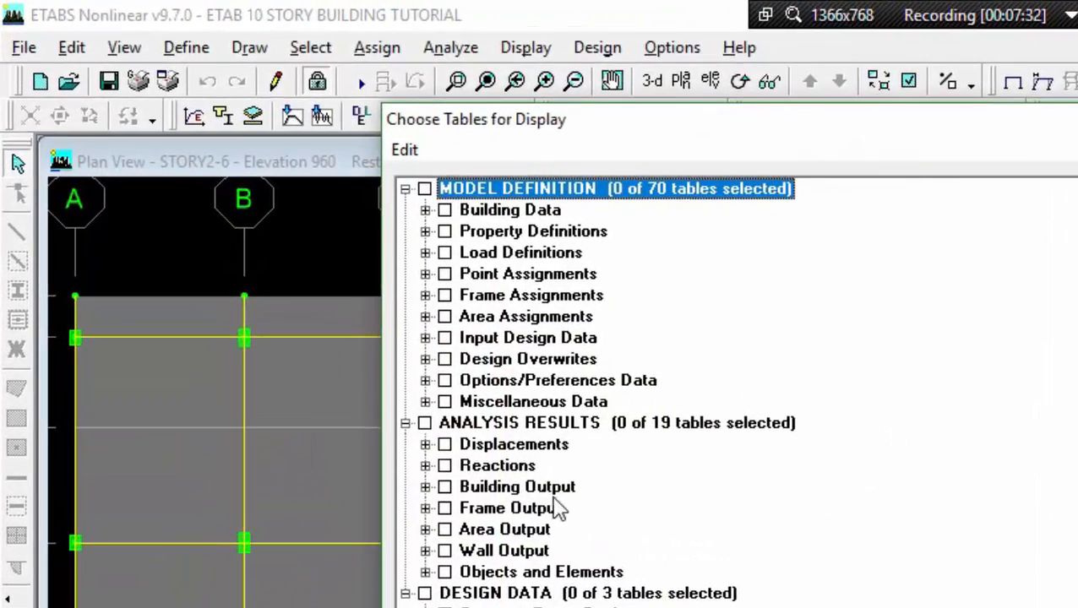
{"action": "left_click", "coordinate": [425, 444]}
{"action": "left_click", "coordinate": [464, 466]}
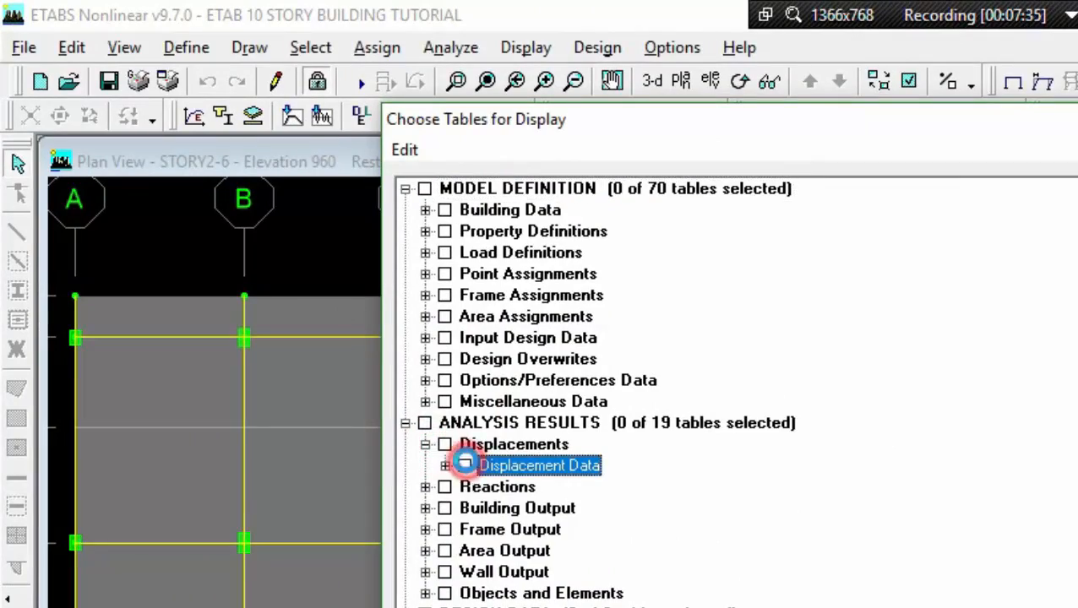
{"action": "left_click", "coordinate": [811, 184]}
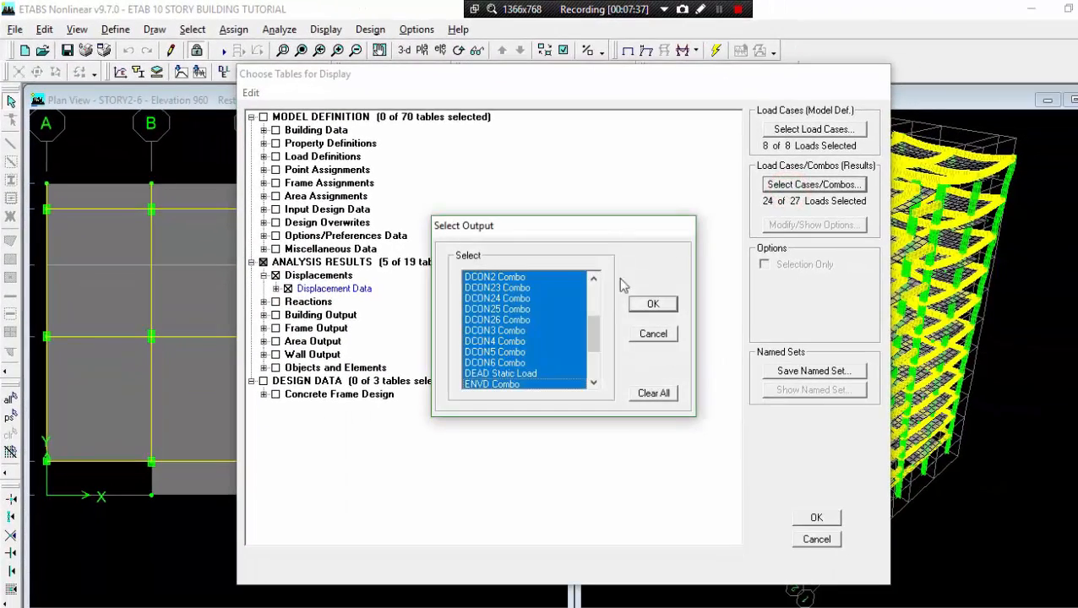
{"action": "left_click", "coordinate": [667, 308]}
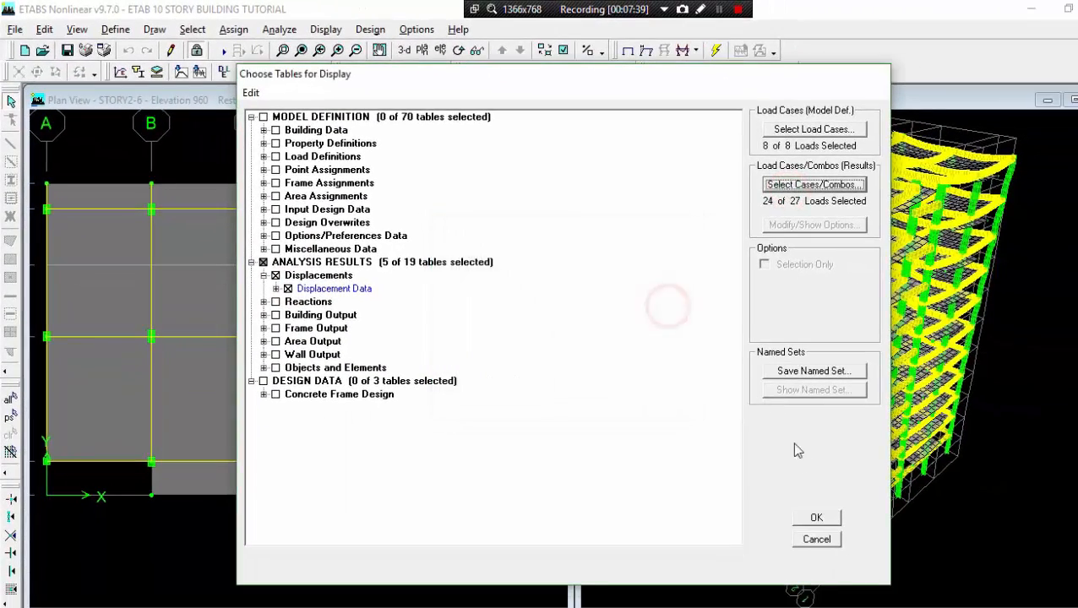
{"action": "left_click", "coordinate": [817, 517]}
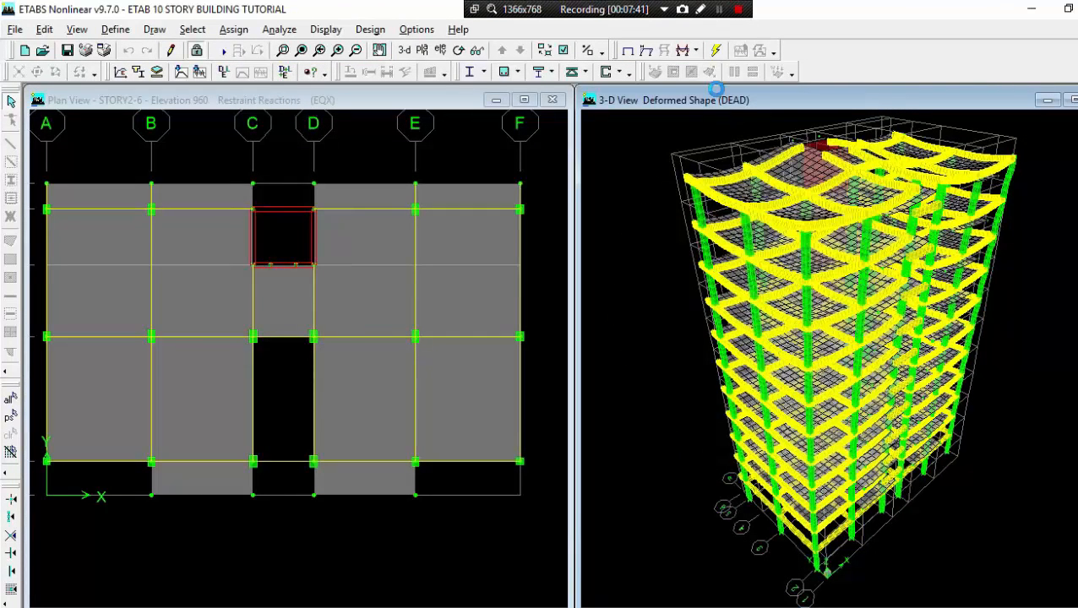
{"action": "left_click", "coordinate": [719, 9]}
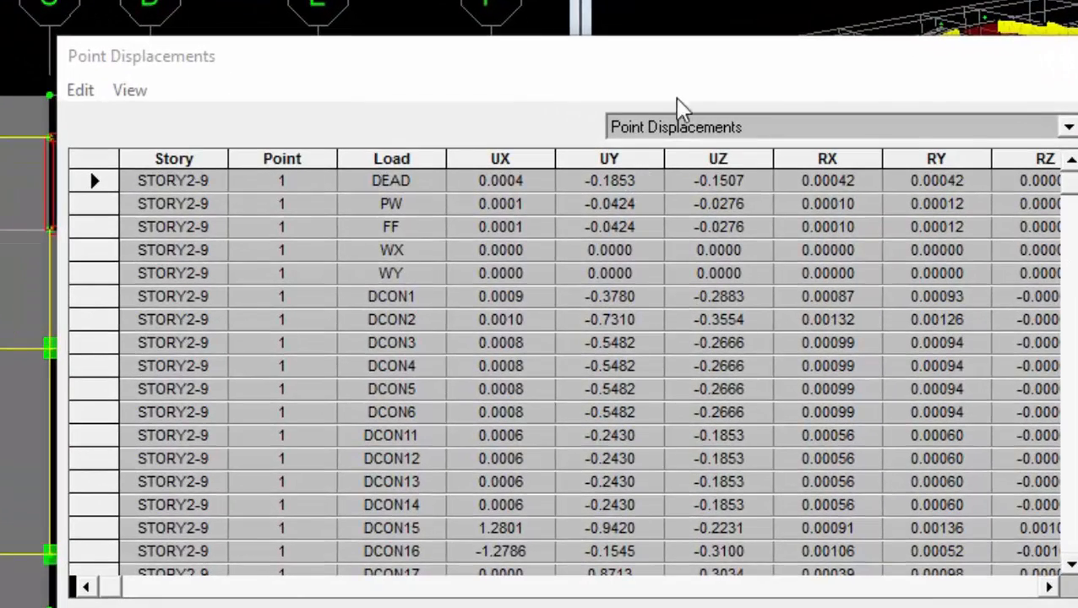
- Examine the Point Displacements table across the load cases and DCON combinations, and close it
{"action": "left_click_drag", "start_coordinate": [676, 72], "coordinate": [295, 127]}
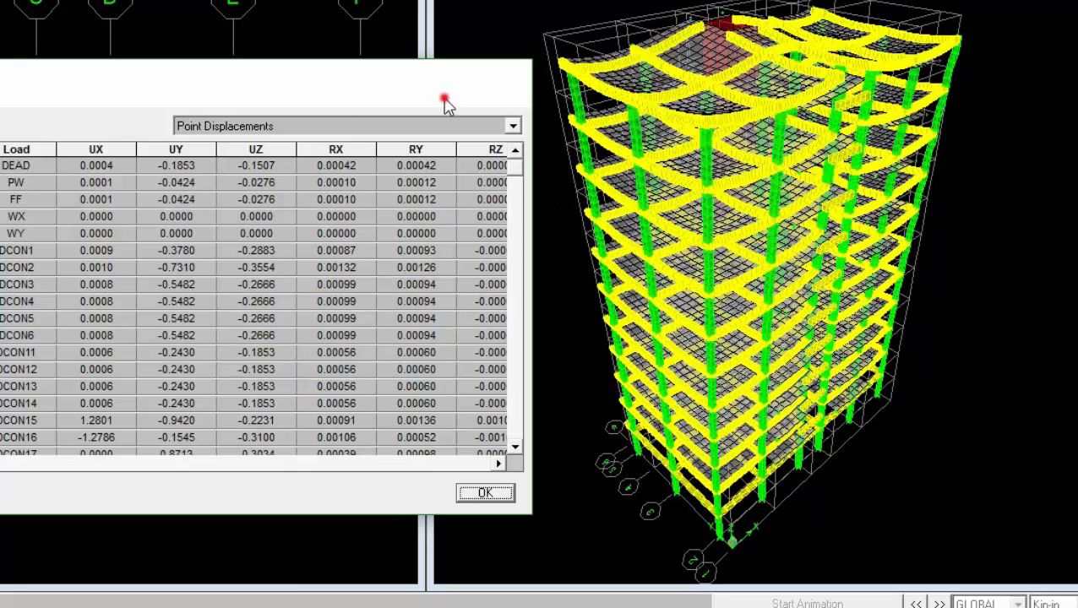
{"action": "left_click_drag", "start_coordinate": [493, 87], "coordinate": [543, 78]}
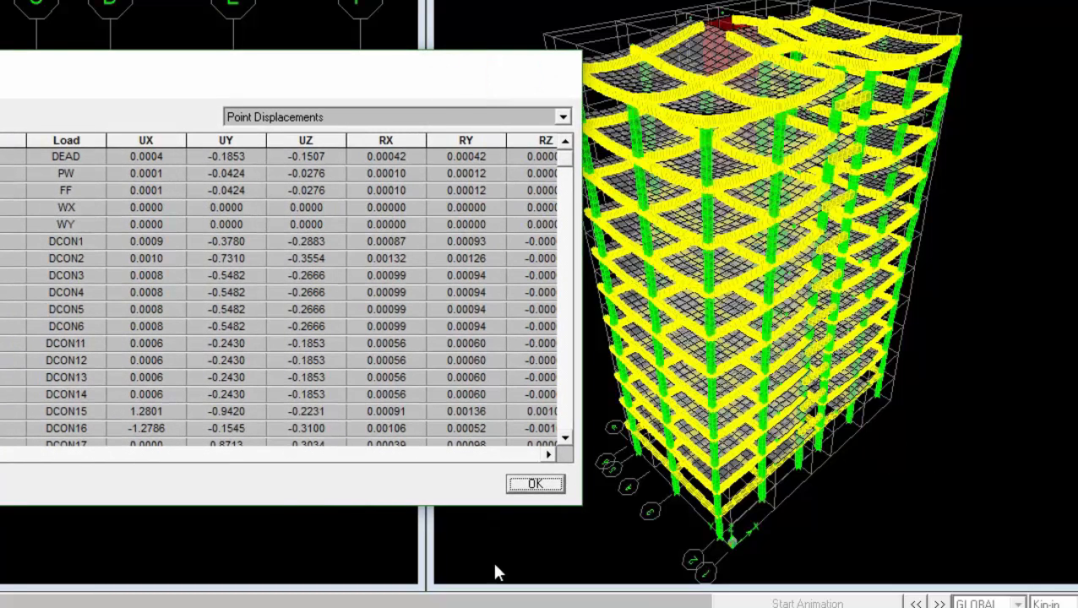
{"action": "left_click", "coordinate": [532, 485]}
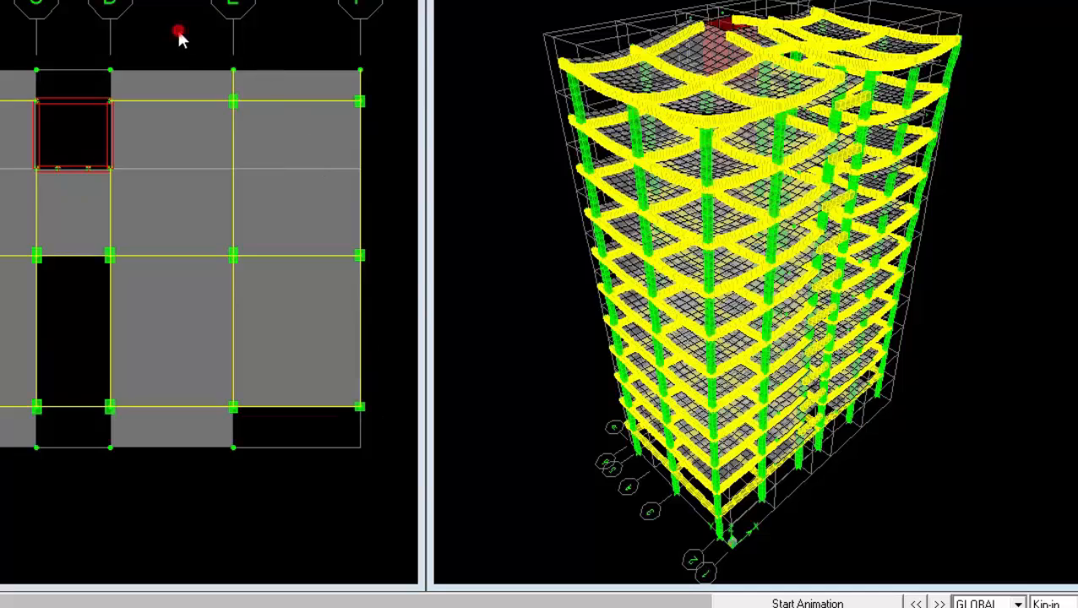
- Review the design combos selected for concrete frame design and accept the DCON combinations, leaving ENVD out
{"action": "left_click", "coordinate": [180, 38]}
{"action": "left_click", "coordinate": [377, 42]}
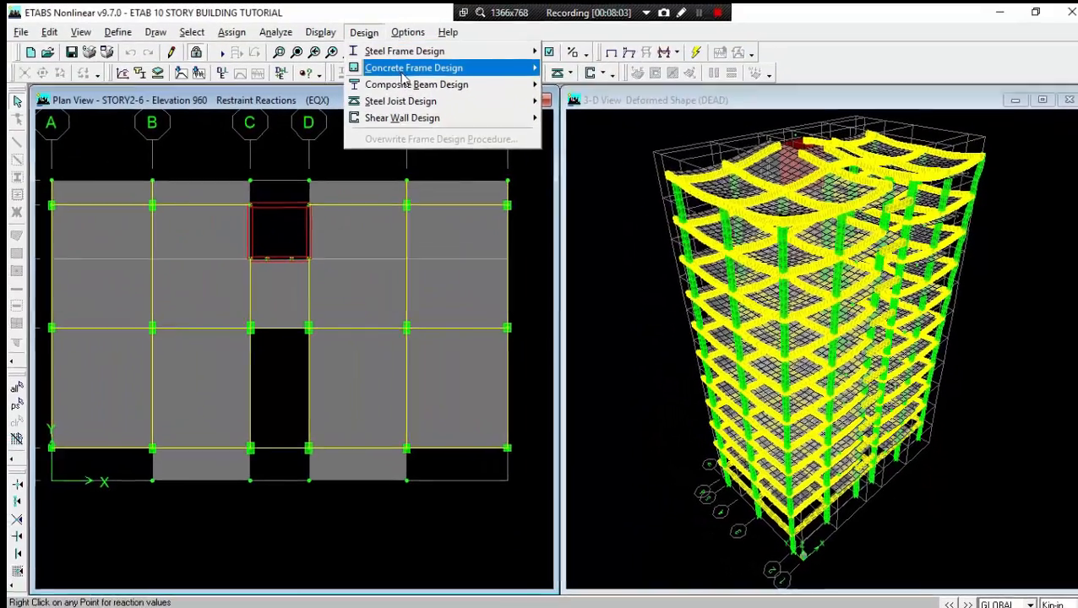
{"action": "mouse_move", "coordinate": [420, 83]}
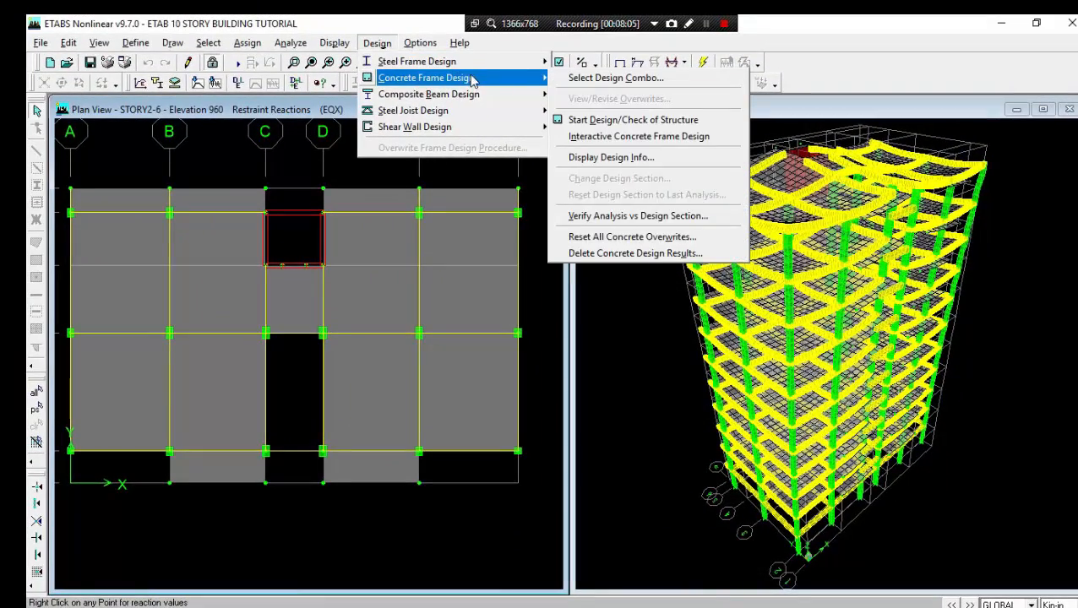
{"action": "left_click", "coordinate": [616, 80]}
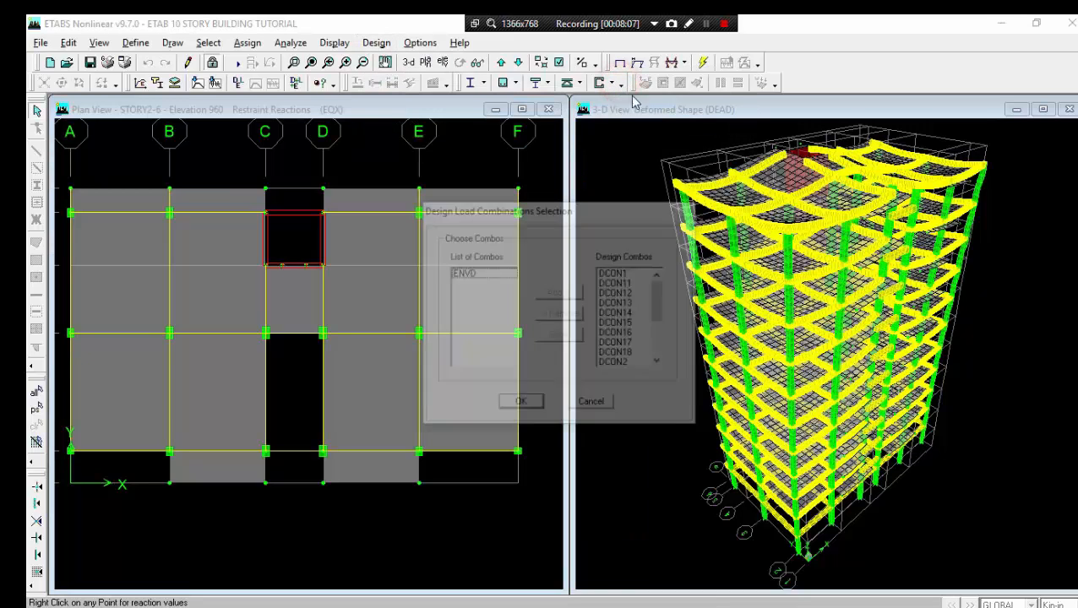
{"action": "mouse_move", "coordinate": [661, 286]}
{"action": "left_mouse_down"}
{"action": "mouse_move", "coordinate": [650, 322]}
{"action": "mouse_move", "coordinate": [663, 293]}
{"action": "left_mouse_up"}
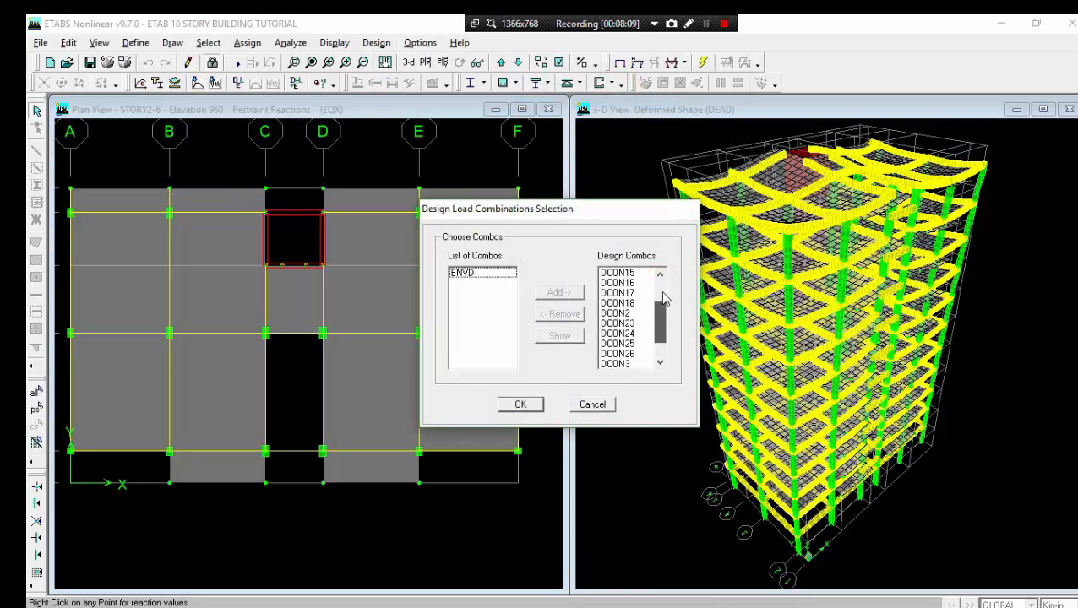
{"action": "left_click", "coordinate": [664, 297]}
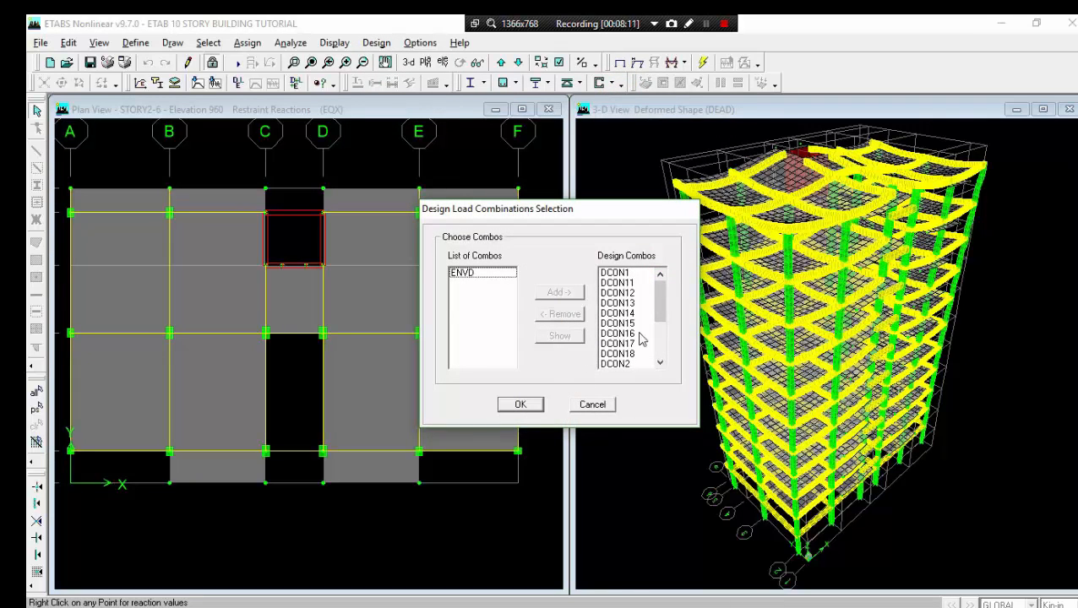
{"action": "left_click", "coordinate": [520, 405]}
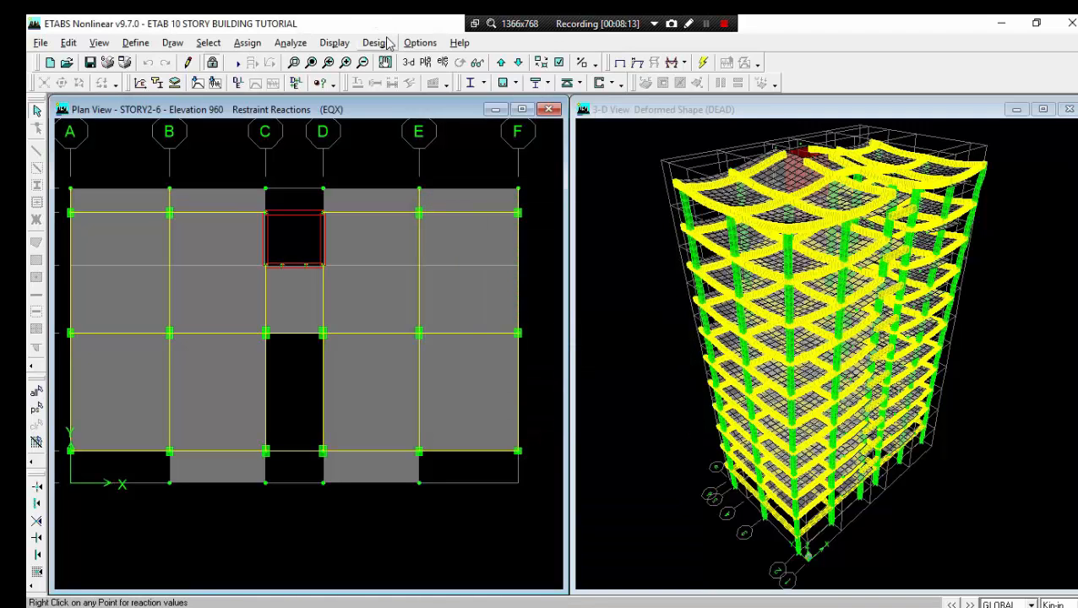
- Run the concrete frame design/check of the structure
{"action": "left_click", "coordinate": [387, 42]}
{"action": "mouse_move", "coordinate": [445, 97]}
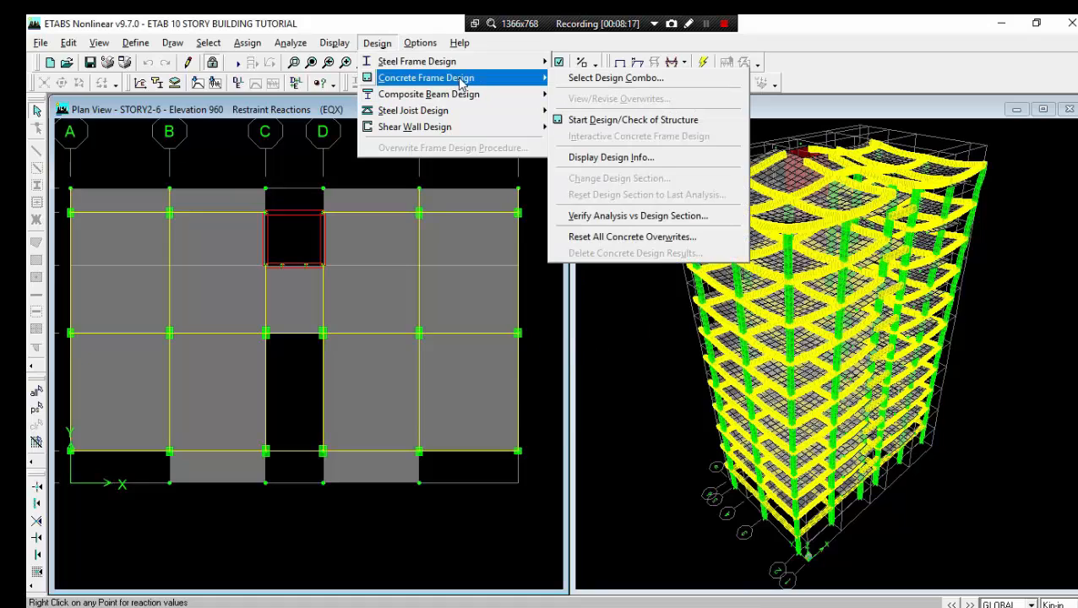
{"action": "left_click", "coordinate": [621, 122]}
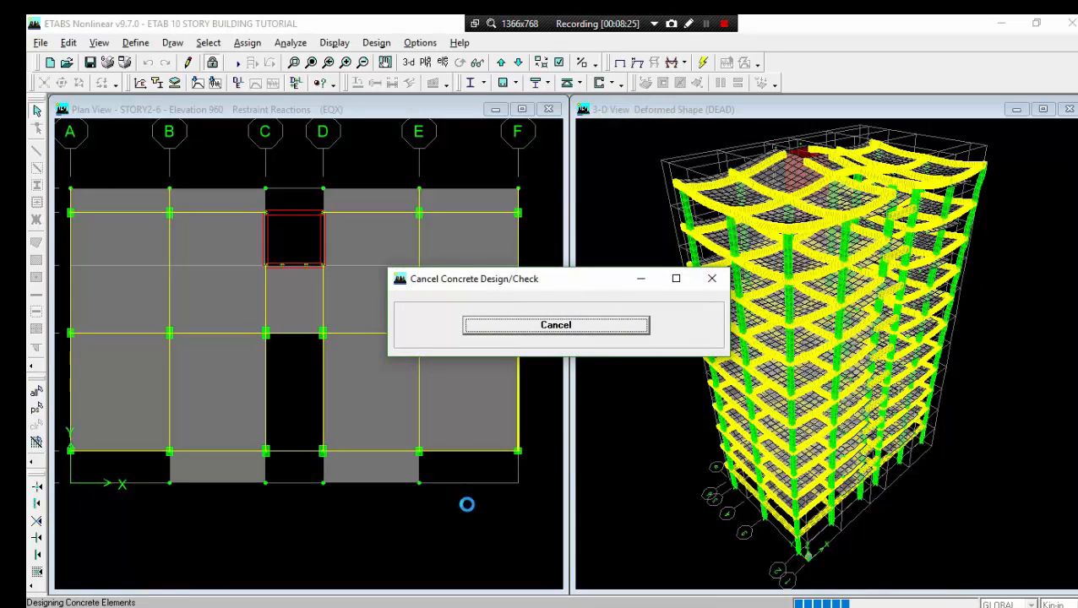
{"action": "left_click", "coordinate": [706, 24]}
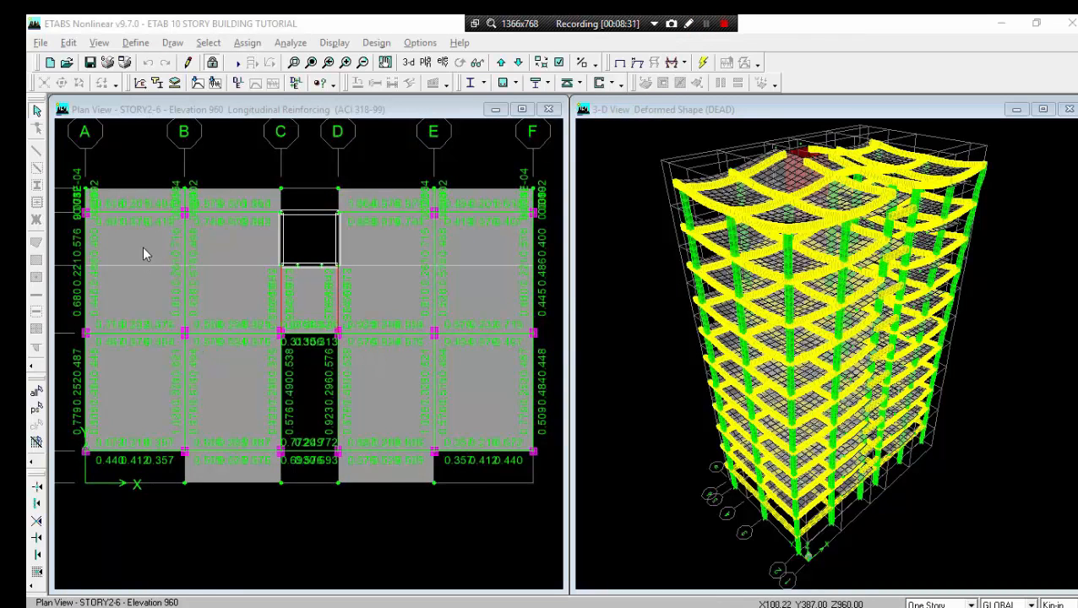
- Examine the longitudinal reinforcing in plan, going down story by story from STORY2-6 to BASE
{"action": "left_click", "coordinate": [306, 237]}
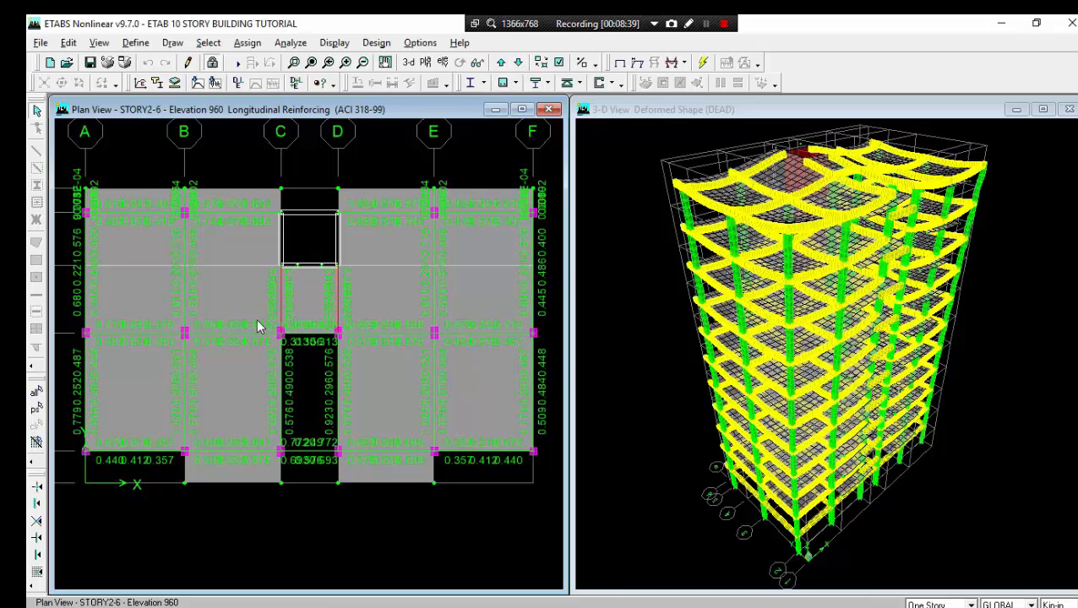
{"action": "left_click", "coordinate": [517, 65]}
{"action": "left_click", "coordinate": [518, 64]}
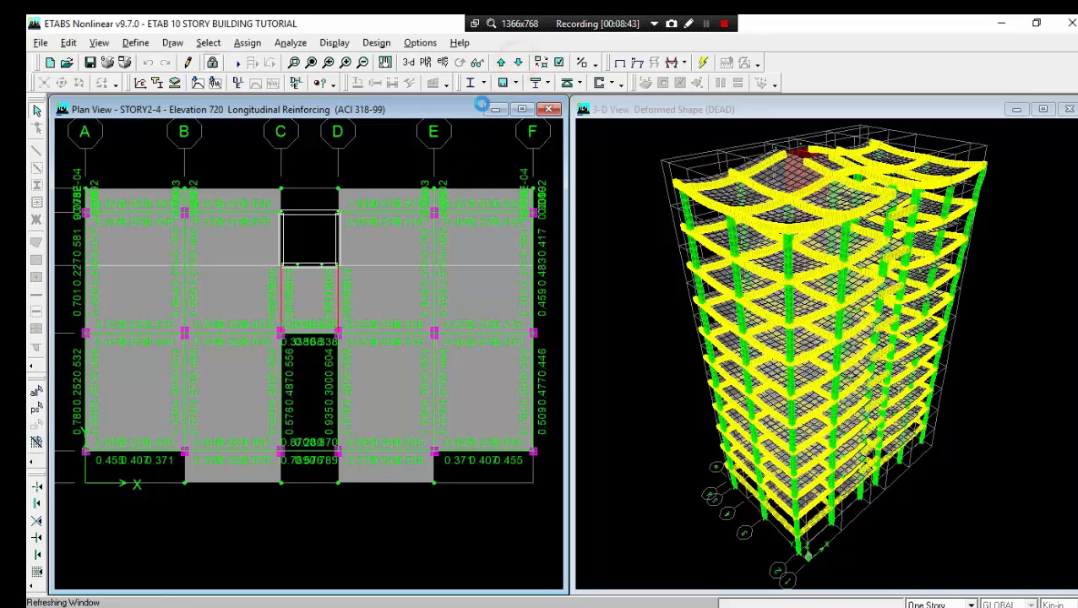
{"action": "left_click", "coordinate": [518, 65]}
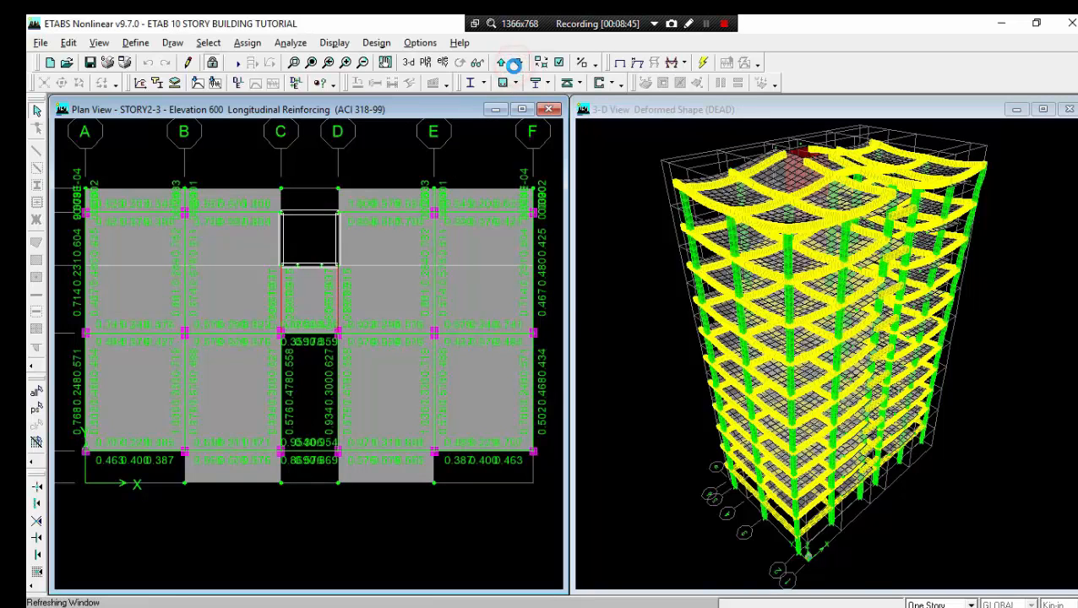
{"action": "left_click", "coordinate": [518, 65]}
{"action": "left_click", "coordinate": [518, 64]}
{"action": "left_click", "coordinate": [518, 64]}
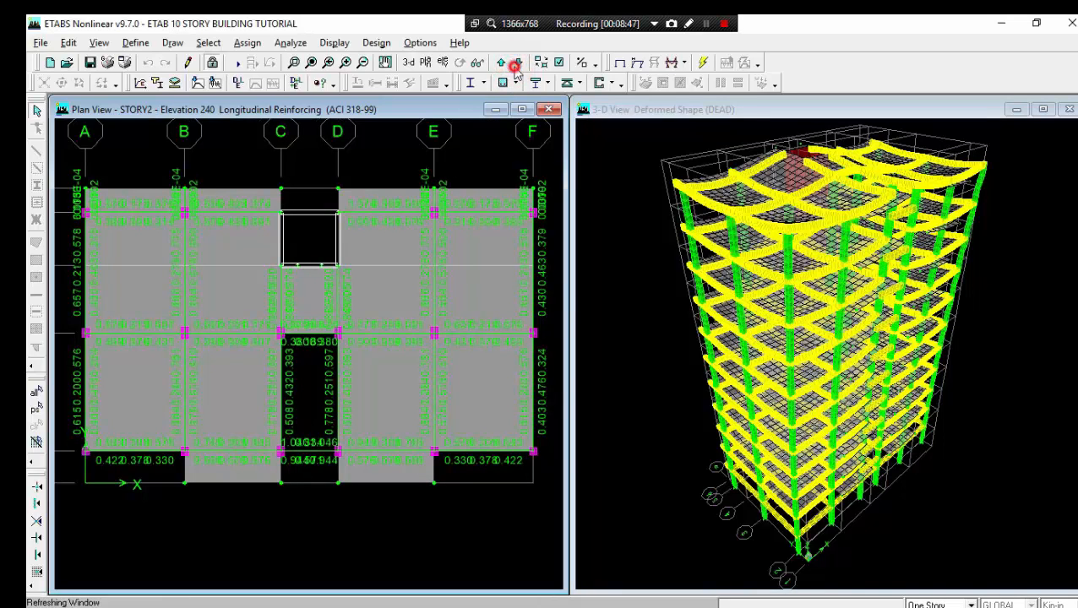
{"action": "left_click", "coordinate": [518, 64]}
{"action": "left_click", "coordinate": [517, 64]}
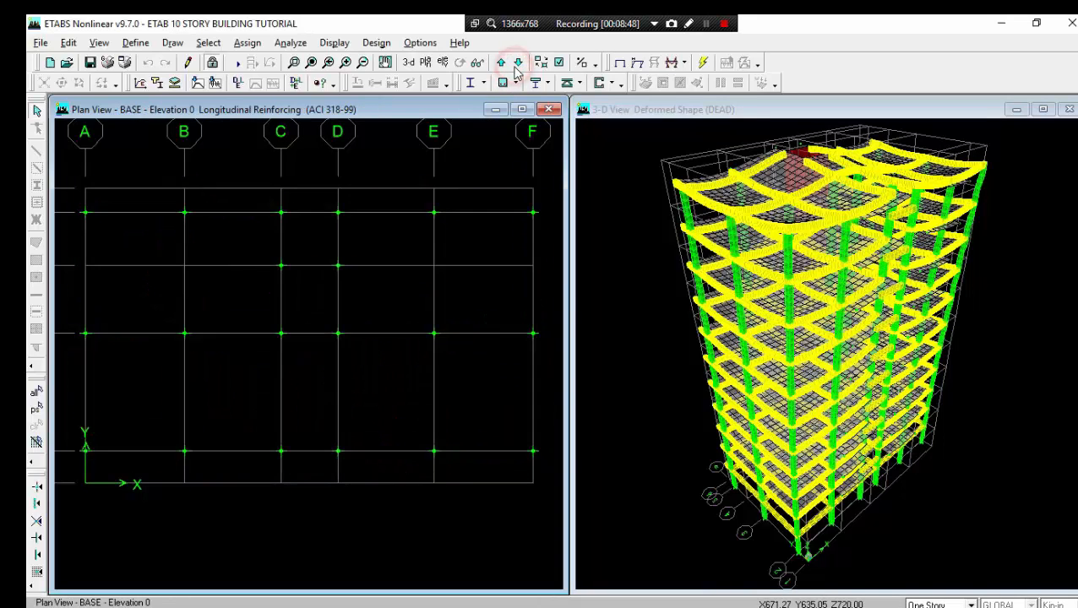
- Switch the plan window to elevation 2 and examine the longitudinal reinforcing of its beams and columns
{"action": "left_click", "coordinate": [389, 290]}
{"action": "left_click", "coordinate": [442, 63]}
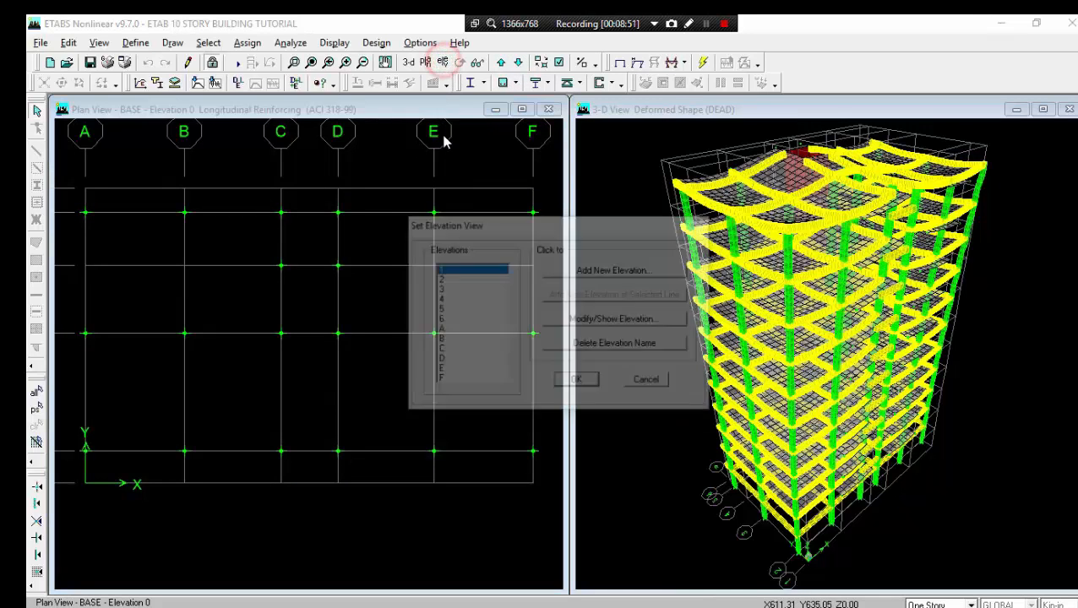
{"action": "left_click", "coordinate": [440, 279]}
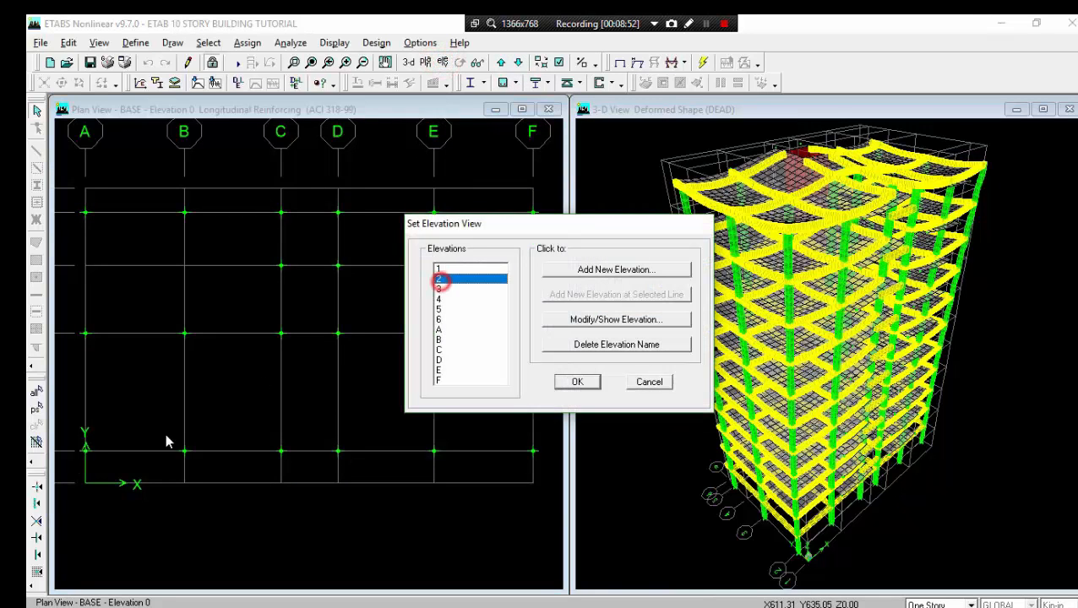
{"action": "left_click", "coordinate": [578, 383]}
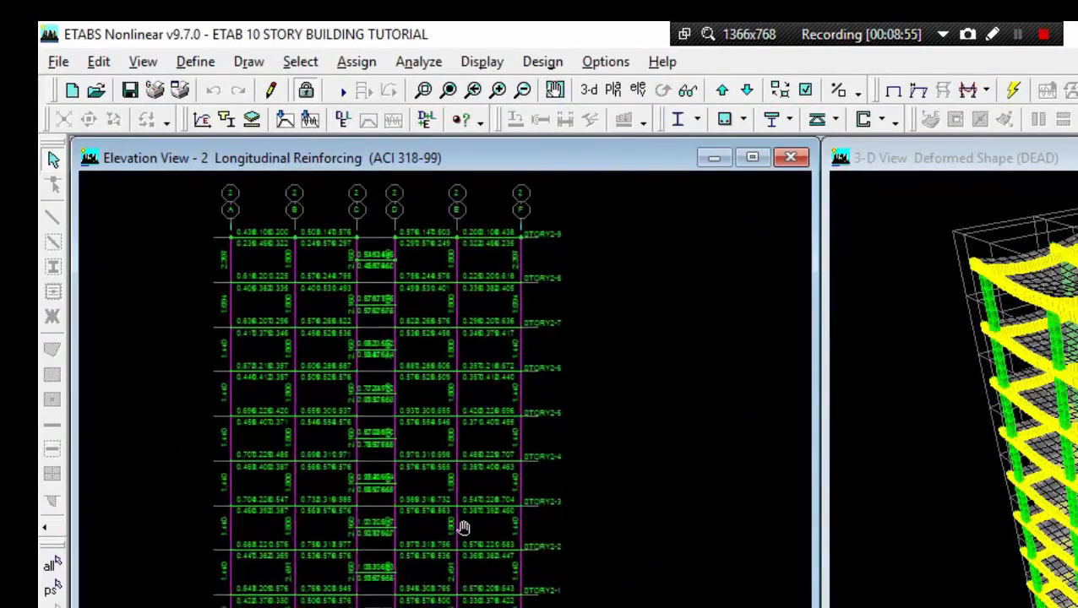
{"action": "scroll", "coordinate": [435, 535], "scroll_direction": "up", "scroll_amount": 4}
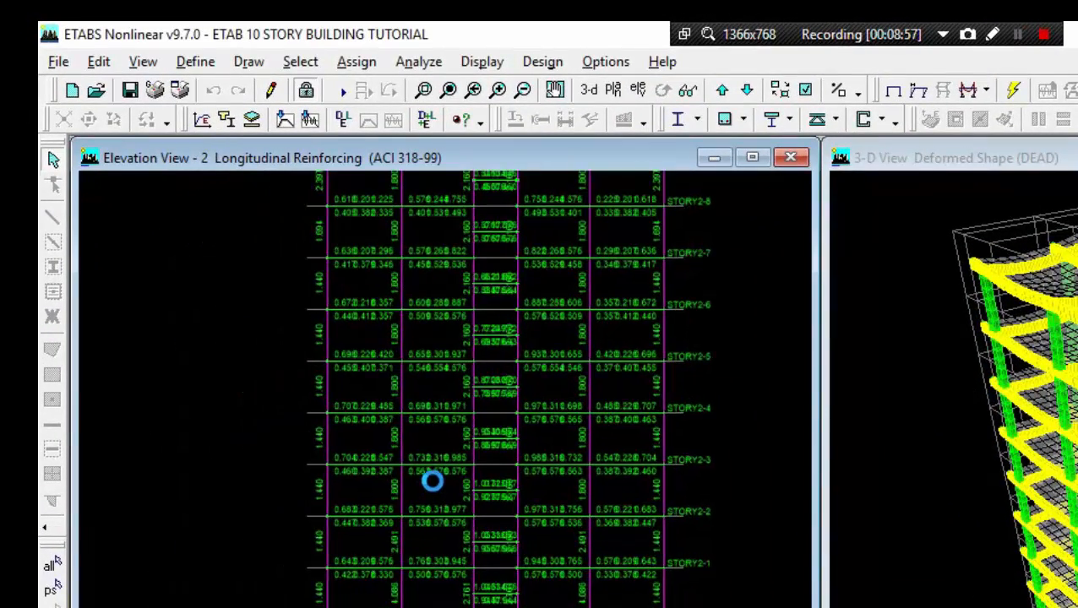
{"action": "scroll", "coordinate": [432, 481], "scroll_direction": "down", "scroll_amount": 2}
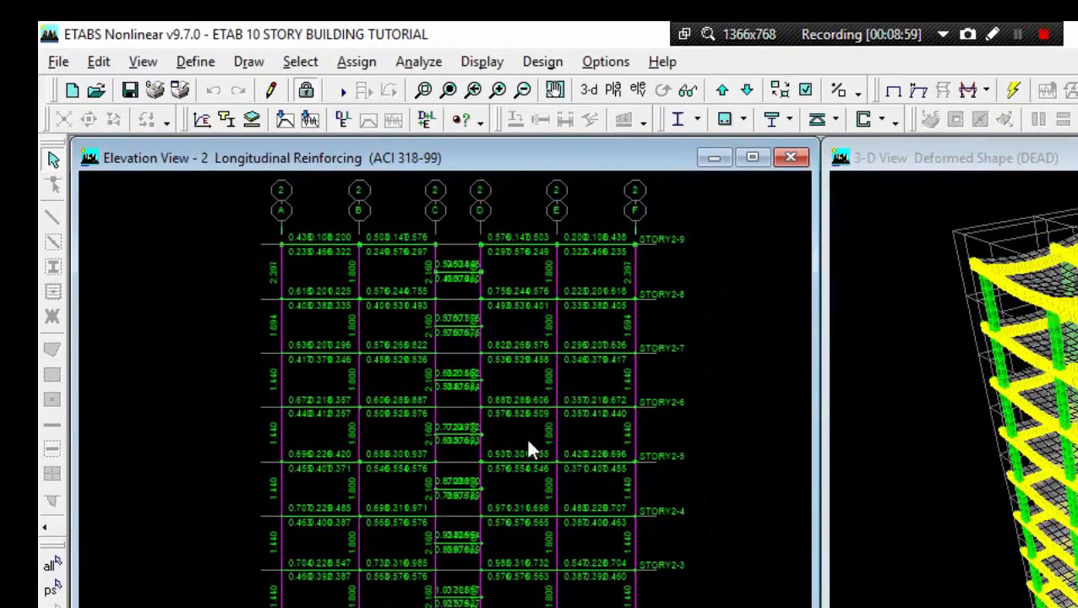
- Examine the longitudinal reinforcing elevation by elevation, going up from elevation 2 through the numbered and lettered grids to elevation E
{"action": "left_click", "coordinate": [723, 90]}
{"action": "left_click", "coordinate": [722, 91]}
{"action": "left_click", "coordinate": [722, 91]}
{"action": "left_click", "coordinate": [722, 90]}
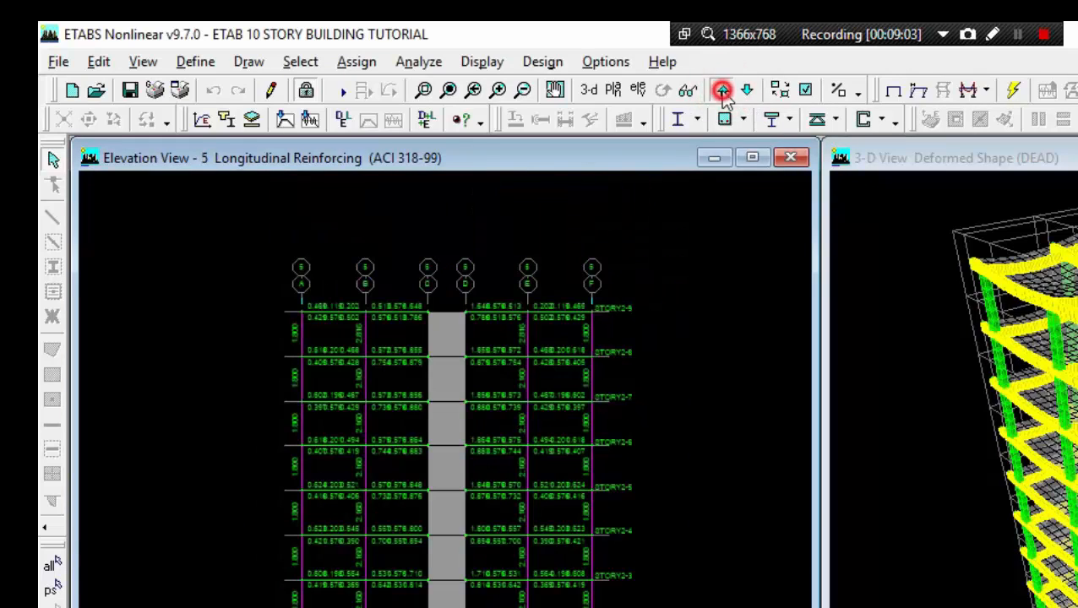
{"action": "left_click", "coordinate": [722, 90]}
{"action": "left_click", "coordinate": [722, 90]}
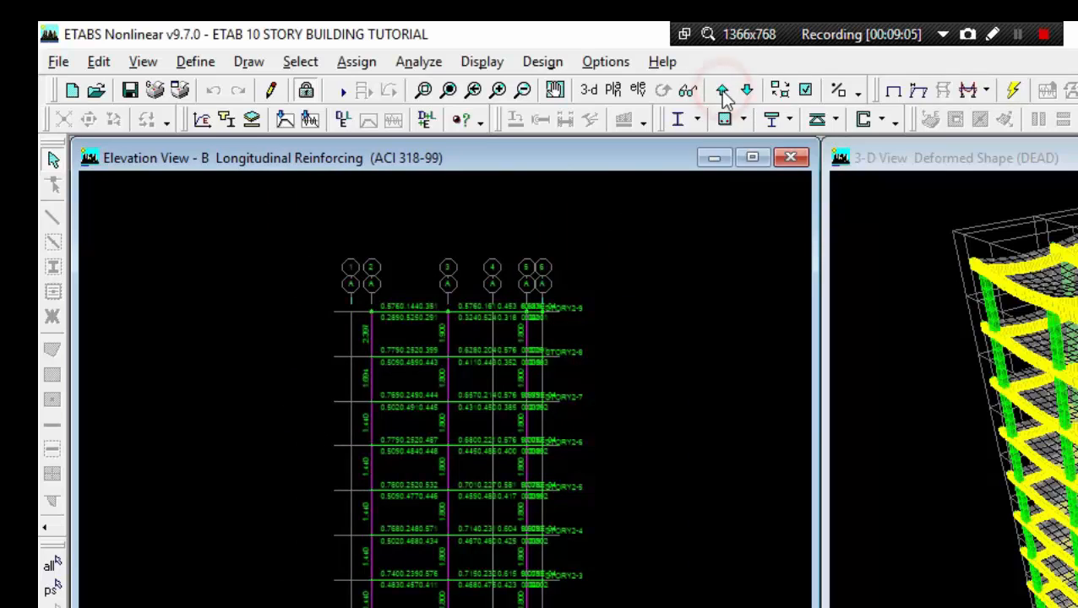
{"action": "left_click", "coordinate": [722, 90]}
{"action": "left_click", "coordinate": [722, 90]}
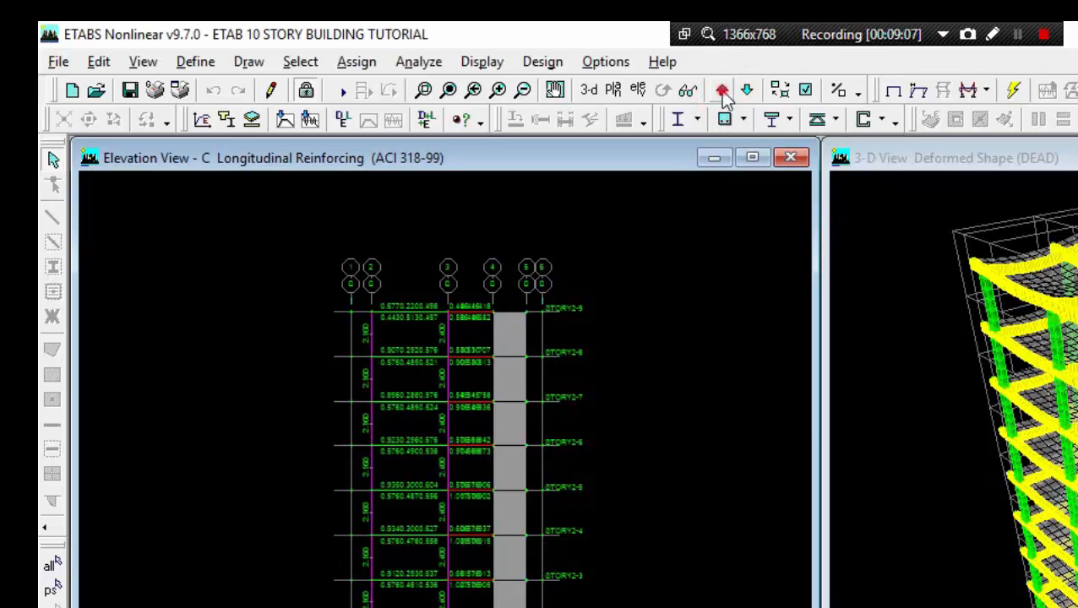
{"action": "left_click", "coordinate": [722, 90]}
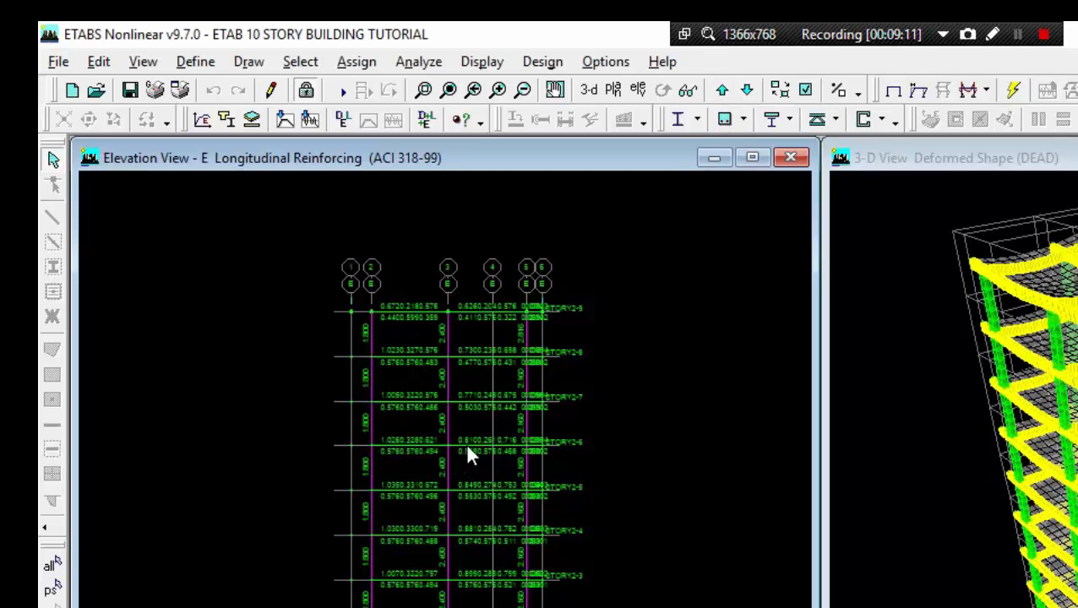
- Open the concrete design information for beam B20 at STORY2-6 on elevation E and review its design summary
{"action": "right_click", "coordinate": [470, 453]}
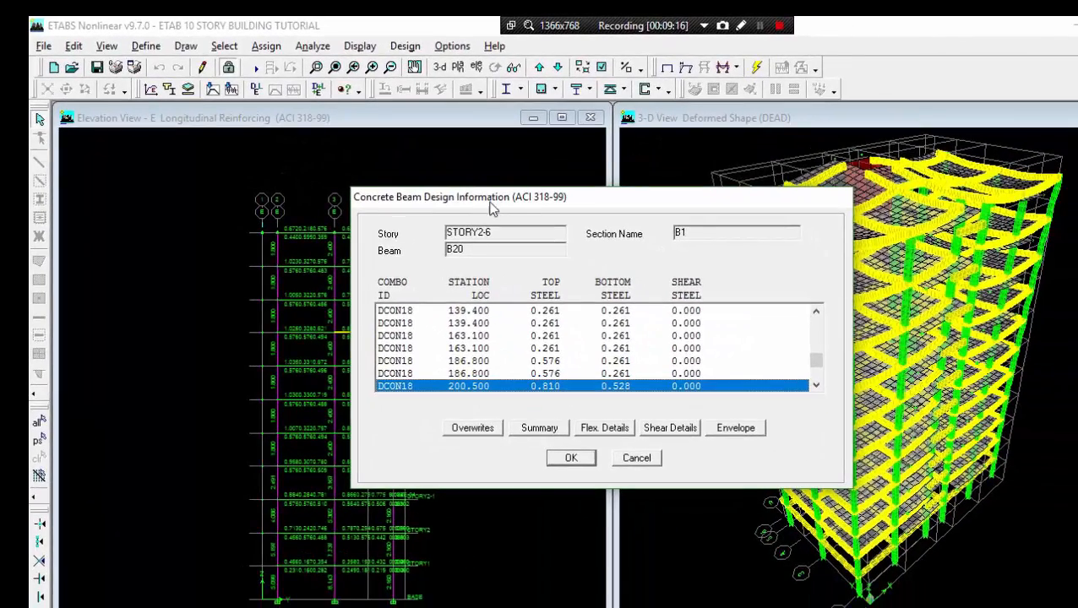
{"action": "left_click_drag", "start_coordinate": [649, 239], "coordinate": [763, 253]}
{"action": "left_click", "coordinate": [634, 440]}
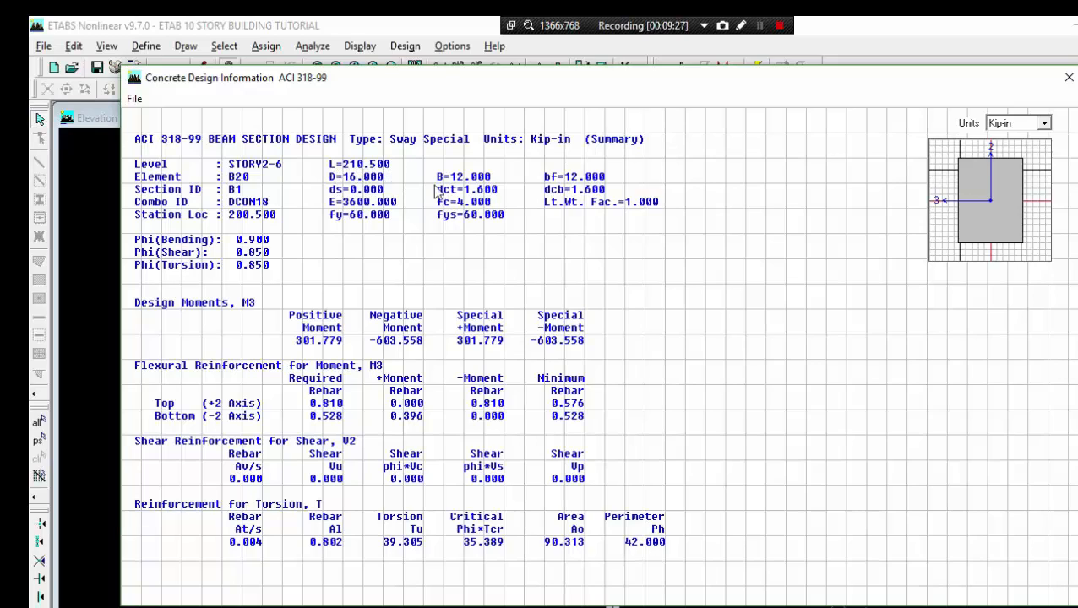
{"action": "left_click", "coordinate": [1068, 77]}
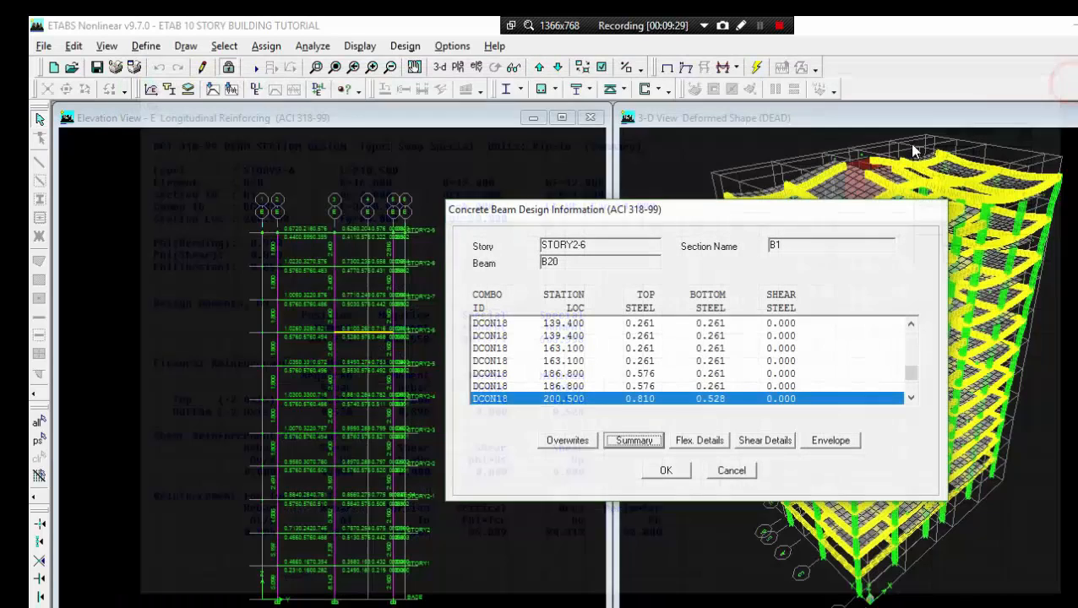
- Review the flexural and shear design details of beam B20 for combo DCON18 at station 200.500
{"action": "left_click", "coordinate": [690, 441]}
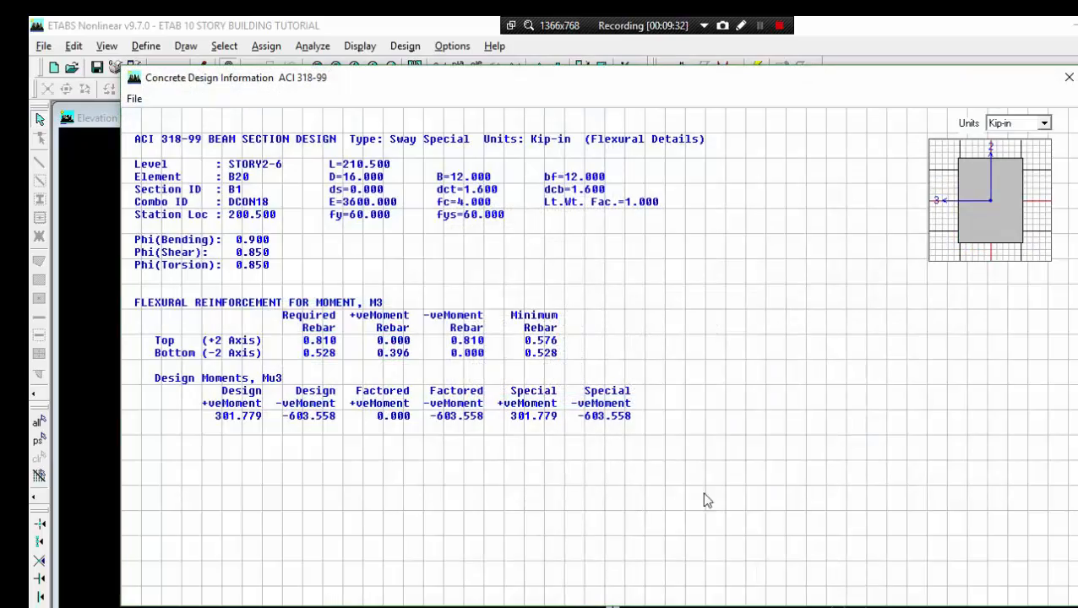
{"action": "left_click", "coordinate": [1068, 77]}
{"action": "left_click", "coordinate": [766, 441]}
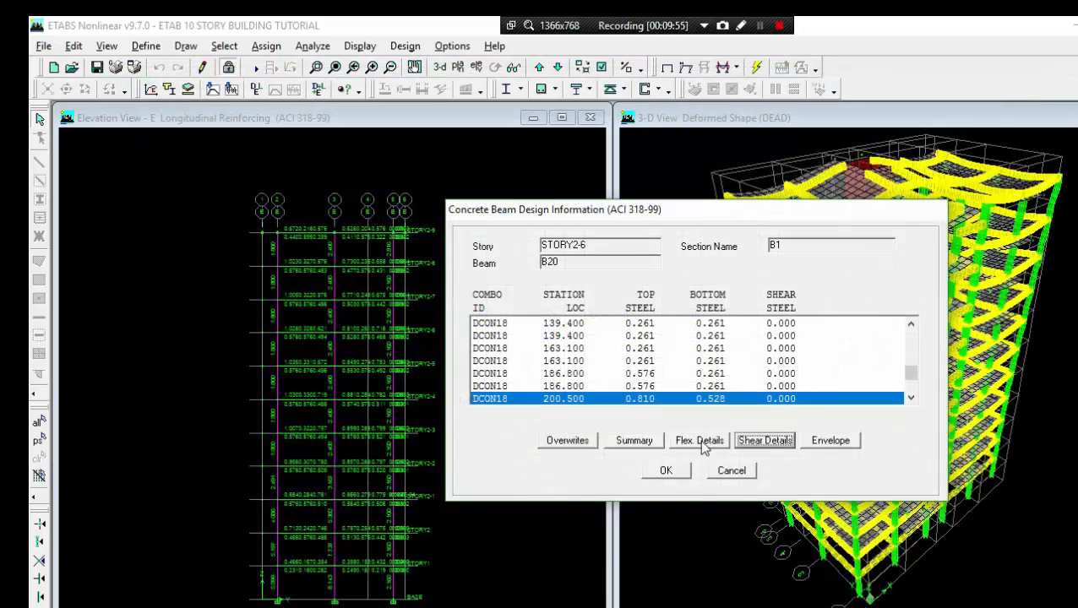
{"action": "left_click", "coordinate": [700, 442]}
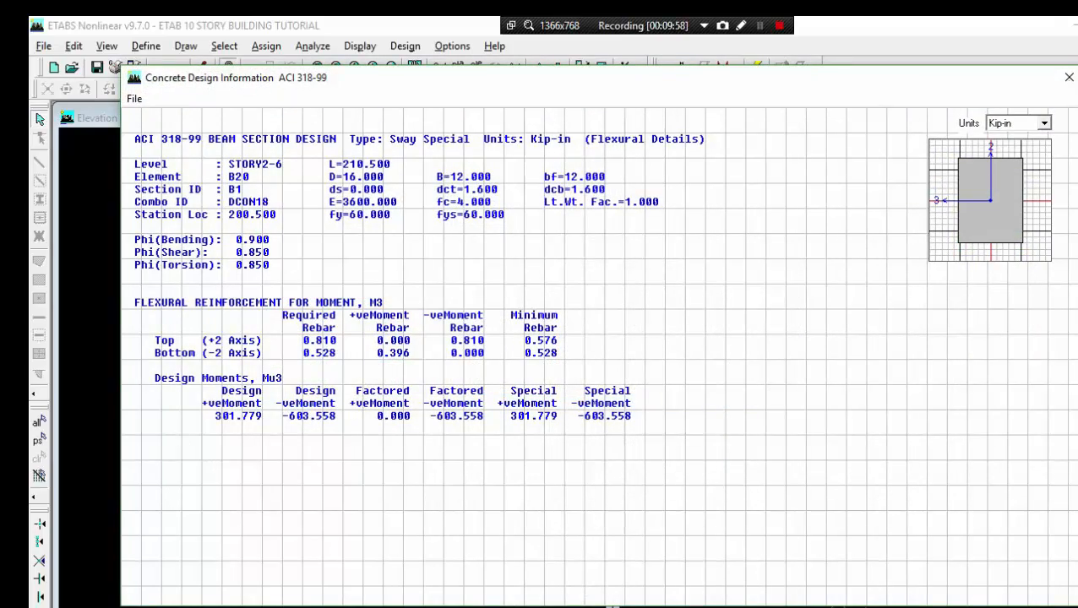
{"action": "left_click", "coordinate": [1068, 77]}
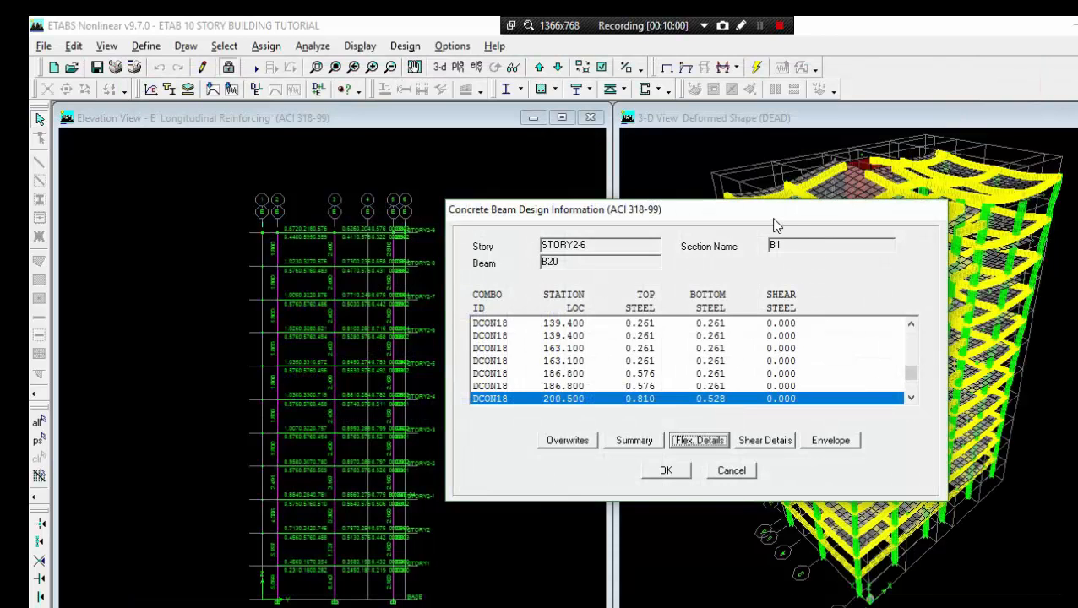
- Recheck beam B20's design summary for moment, shear and torsion reinforcement, and close its design information
{"action": "left_click", "coordinate": [640, 439]}
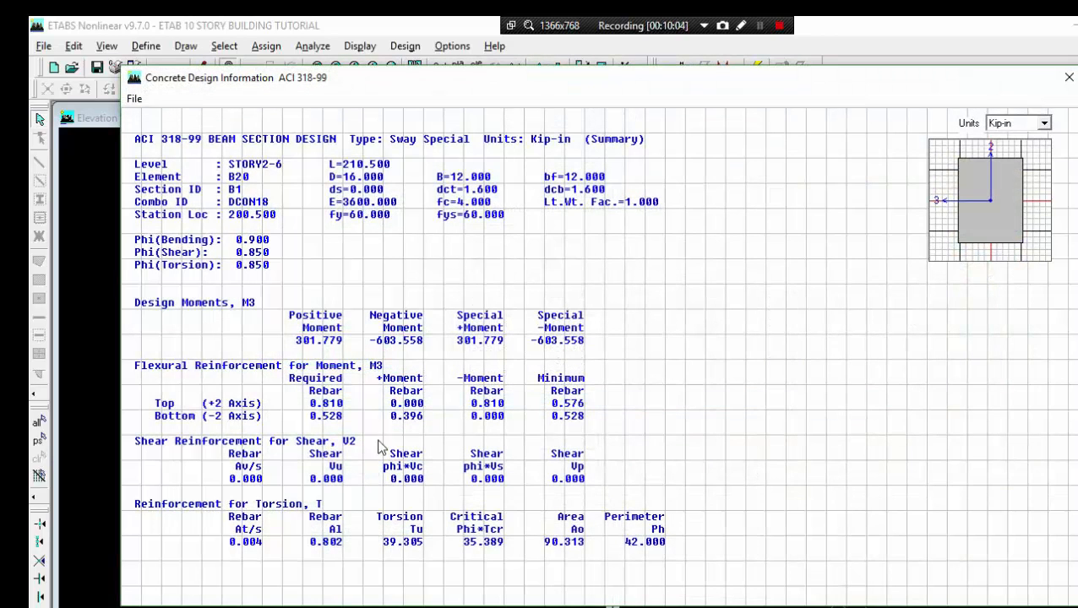
{"action": "left_click", "coordinate": [1068, 77]}
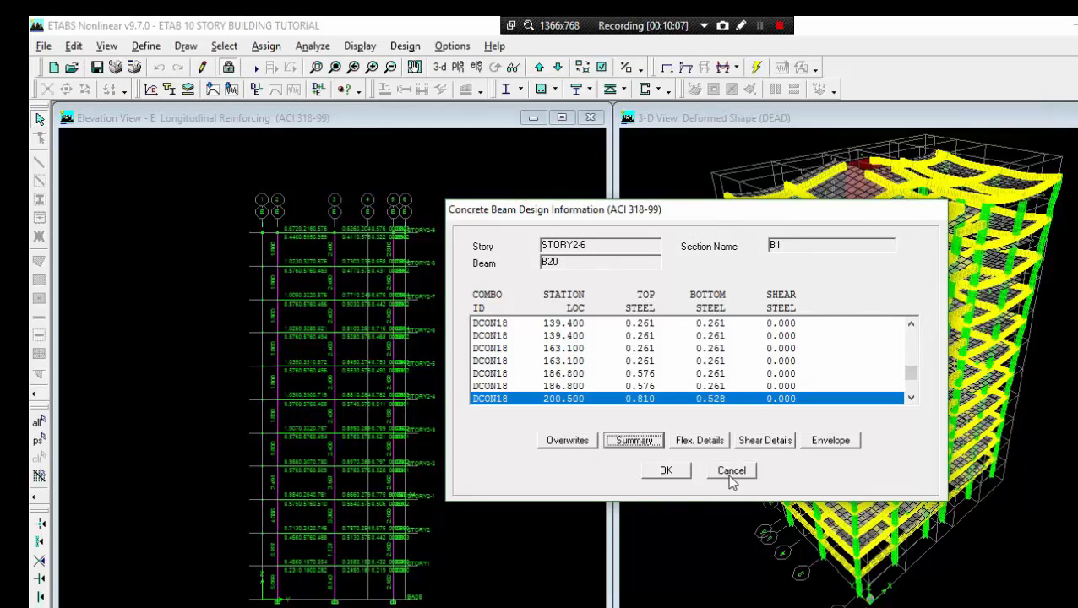
{"action": "left_click", "coordinate": [666, 471]}
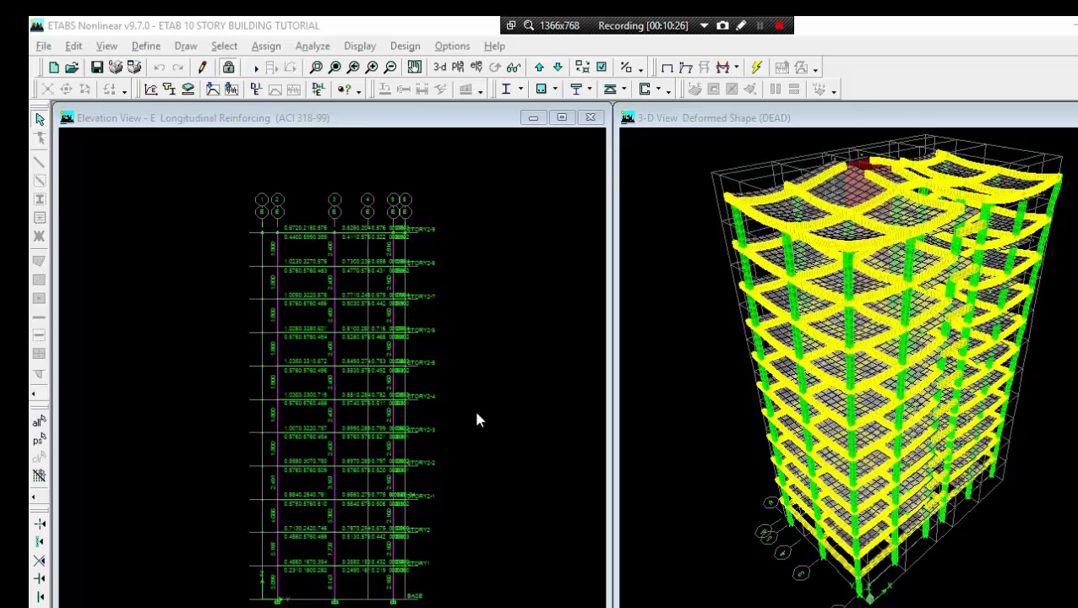
{"action": "scroll", "coordinate": [480, 485], "scroll_direction": "up", "scroll_amount": 1}
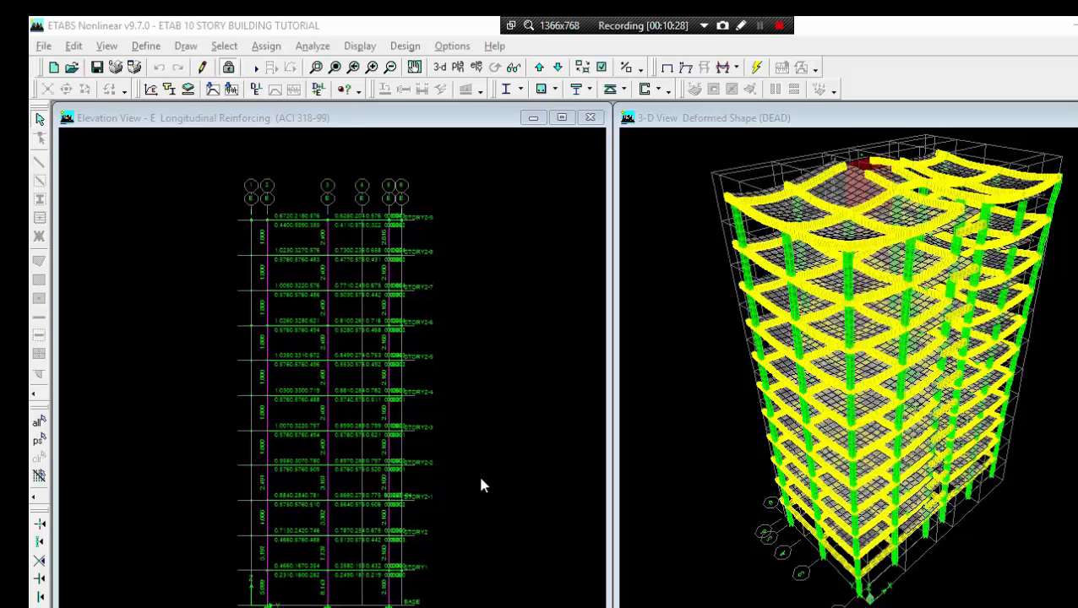
{"action": "scroll", "coordinate": [482, 481], "scroll_direction": "down", "scroll_amount": 1}
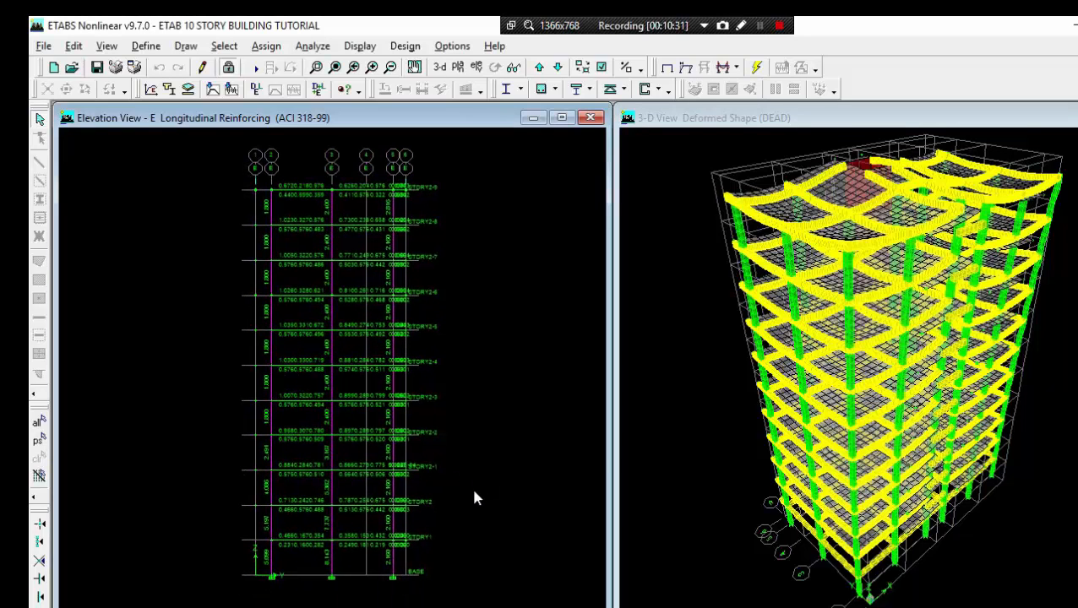